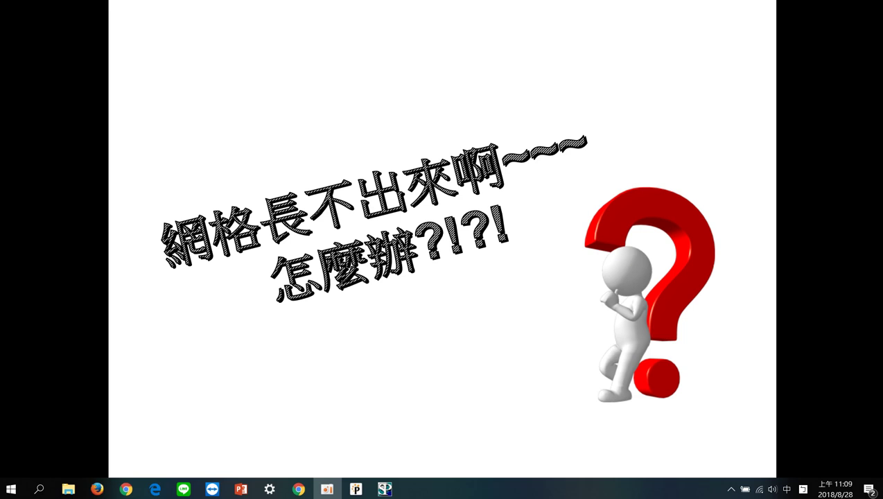
Switch from the PowerPoint title slide to the PreSys 2018 window on the taskbar
click(356, 490)
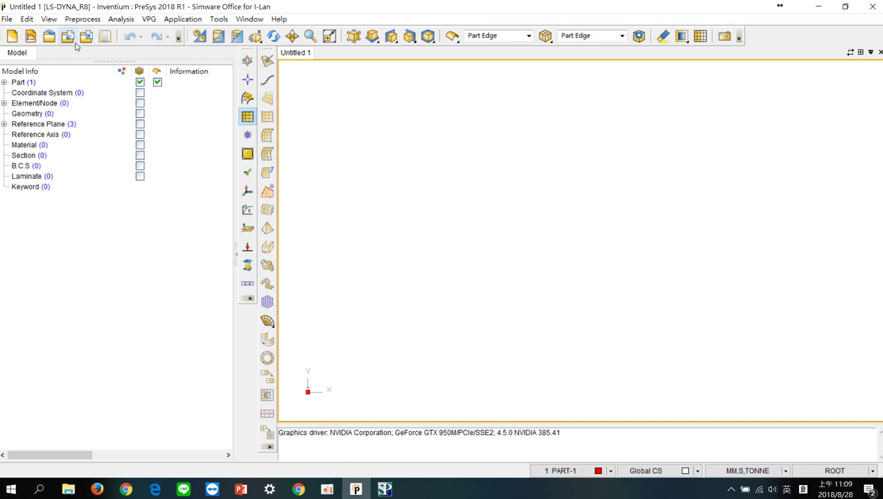
In Option Center, set the interface Language to Traditional Chinese and apply it
click(222, 21)
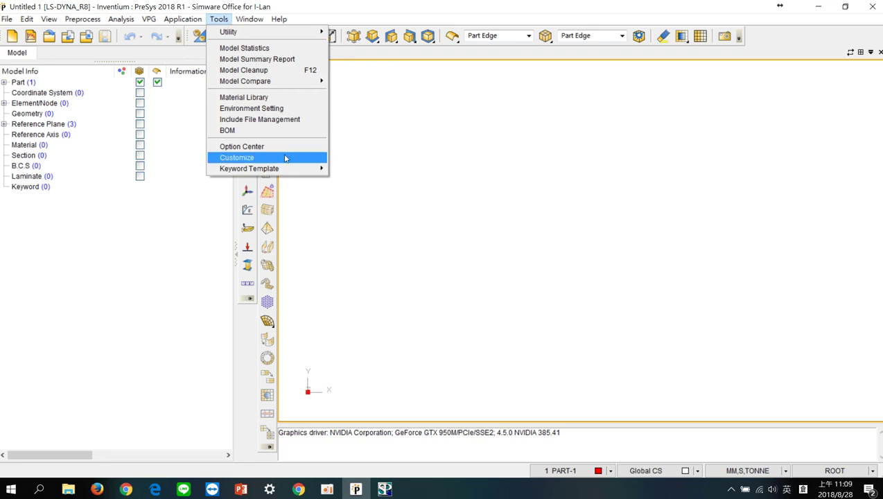
click(288, 147)
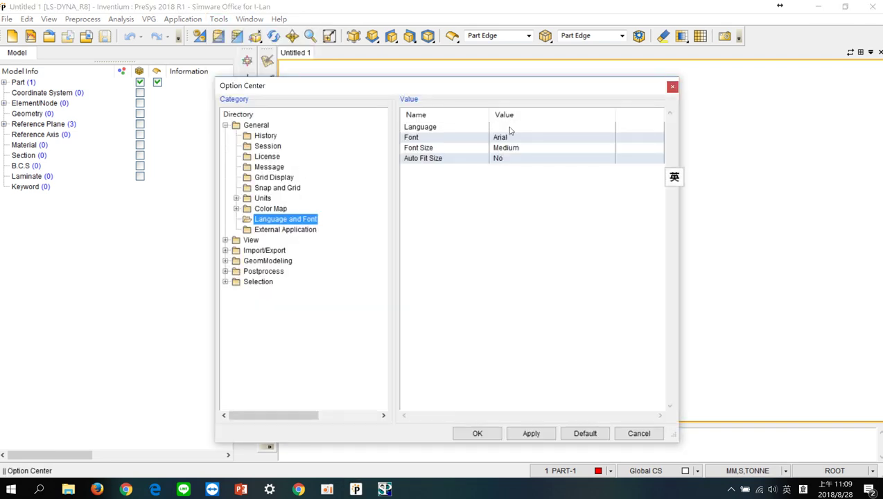
click(509, 130)
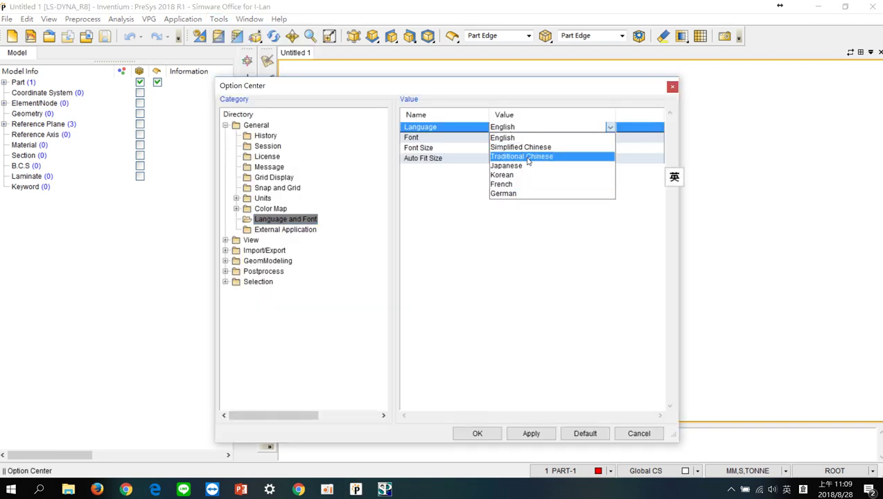
click(528, 158)
click(527, 437)
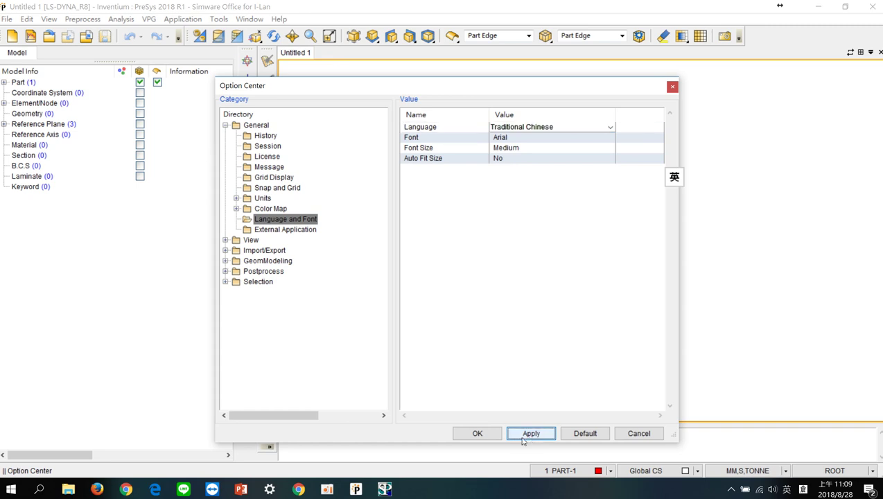
click(477, 434)
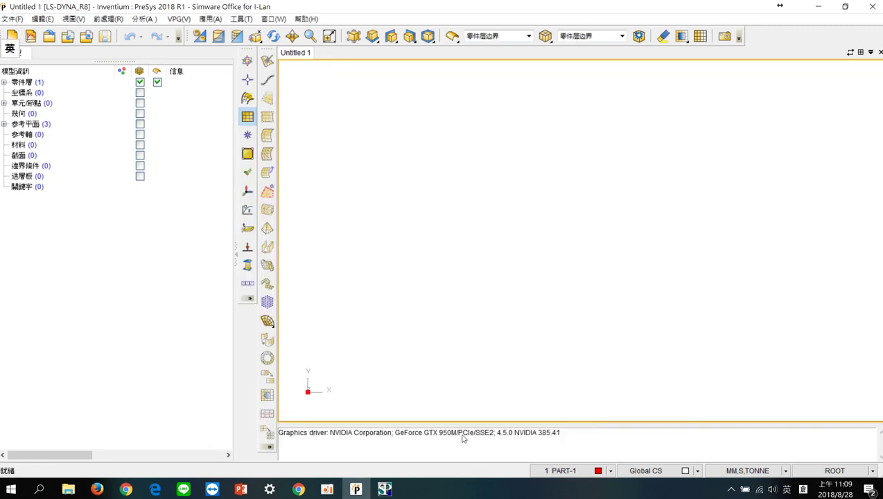
Import lower-hsg.x_t from D:\spGate\spGate_CAD into PreSys
click(12, 18)
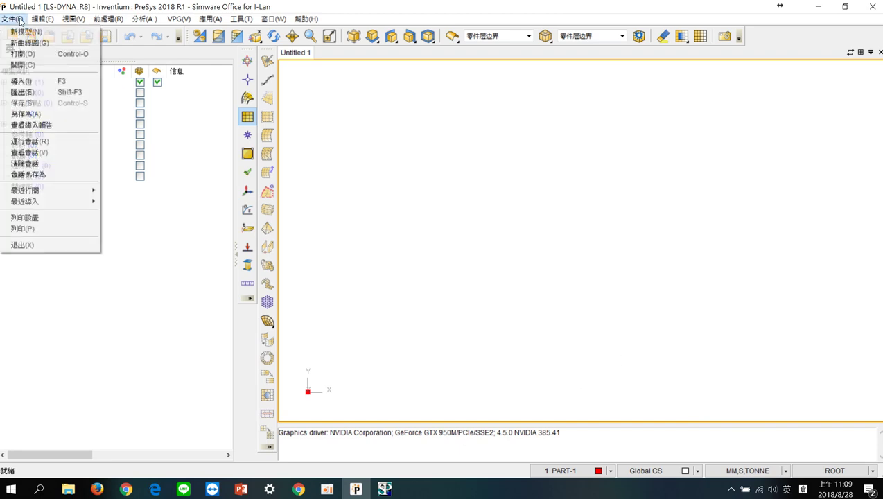
click(32, 86)
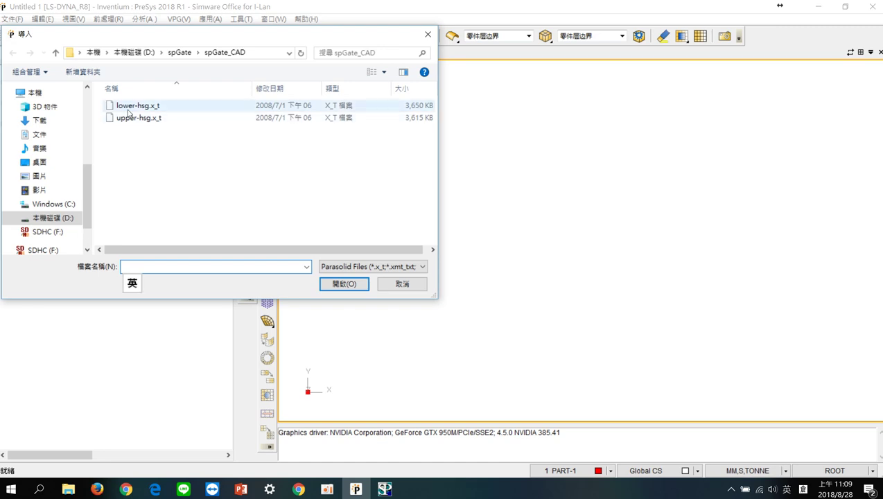
double_click(129, 108)
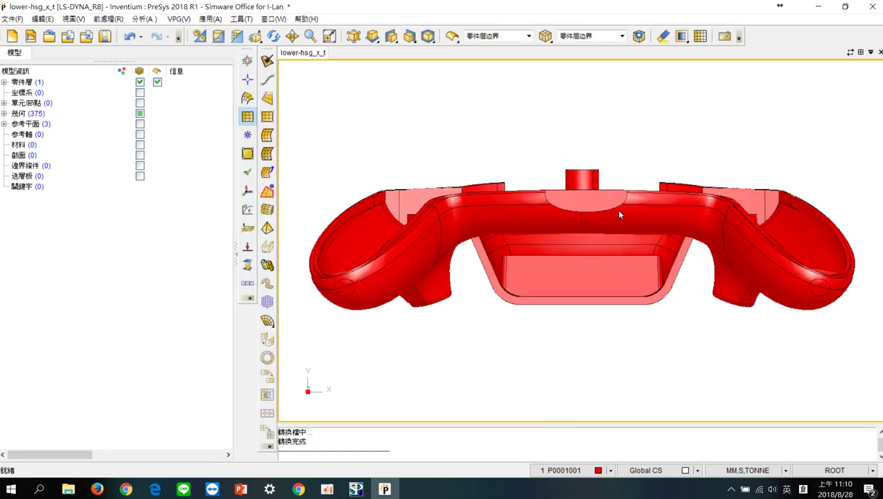
Orbit and zoom around the red housing to inspect surface gaps, the inner cylinder and bosses
mouse_move(619, 215)
middle_down()
mouse_move(551, 294)
mouse_move(572, 292)
mouse_move(618, 234)
mouse_move(706, 256)
mouse_move(746, 295)
mouse_move(686, 307)
mouse_move(691, 221)
mouse_move(559, 318)
mouse_move(563, 218)
mouse_move(588, 206)
mouse_move(611, 246)
middle_up()
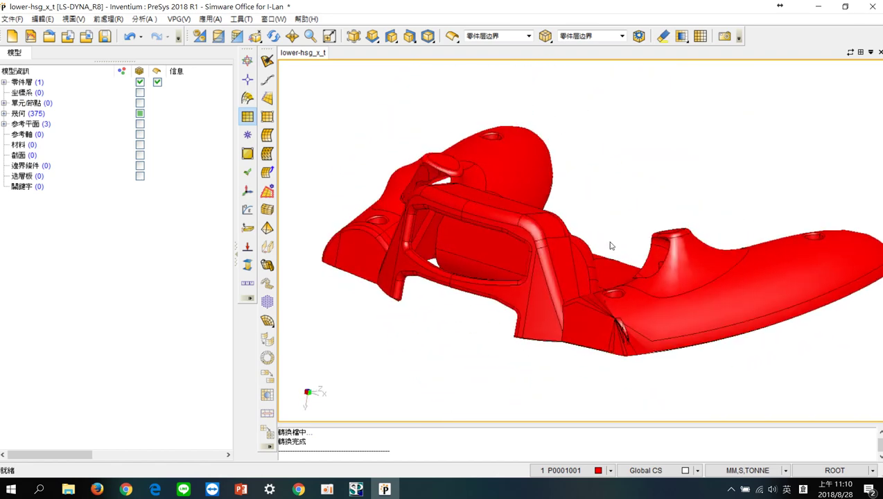
scroll(617, 277, up, 3)
scroll(625, 319, up, 2)
scroll(618, 310, down, 2)
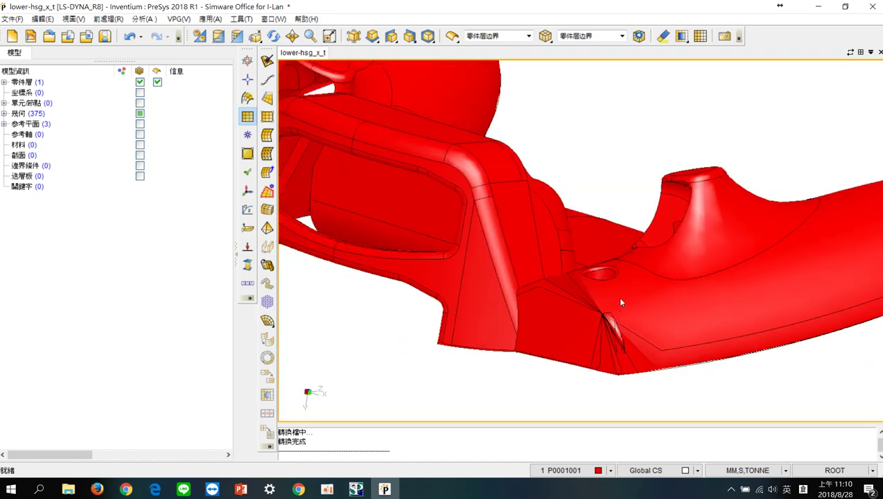
mouse_move(620, 303)
middle_down()
mouse_move(601, 292)
mouse_move(509, 339)
mouse_move(602, 164)
mouse_move(511, 289)
mouse_move(538, 250)
middle_up()
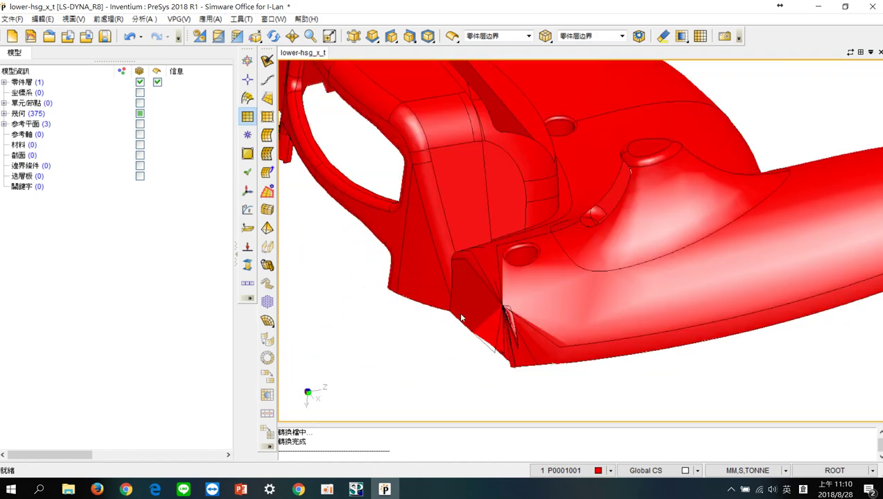
mouse_move(461, 317)
middle_down()
mouse_move(434, 299)
mouse_move(507, 186)
mouse_move(487, 173)
mouse_move(466, 234)
mouse_move(621, 276)
mouse_move(540, 105)
mouse_move(596, 194)
mouse_move(641, 222)
mouse_move(503, 127)
mouse_move(603, 365)
mouse_move(658, 258)
mouse_move(572, 288)
mouse_move(563, 204)
mouse_move(645, 350)
mouse_move(583, 339)
mouse_move(534, 311)
middle_up()
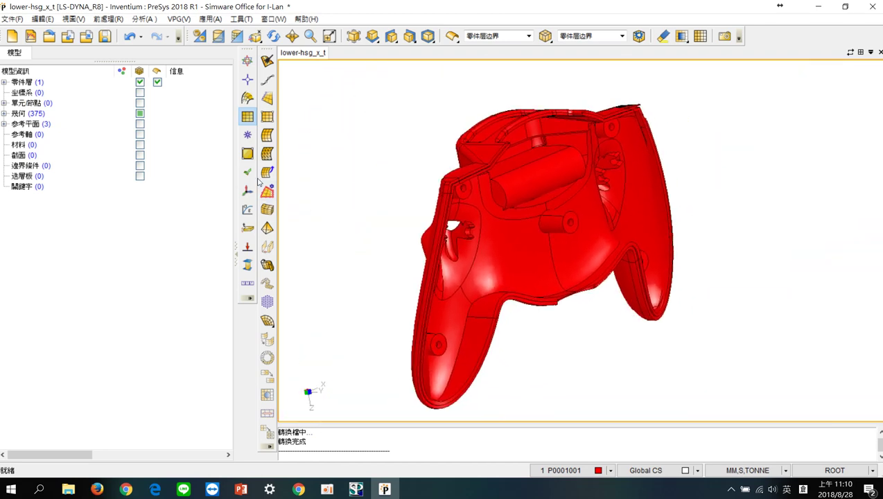
Triangle-mesh all 375 displayed surfaces at element size 1.5, creating 45680 SHELL elements
click(267, 154)
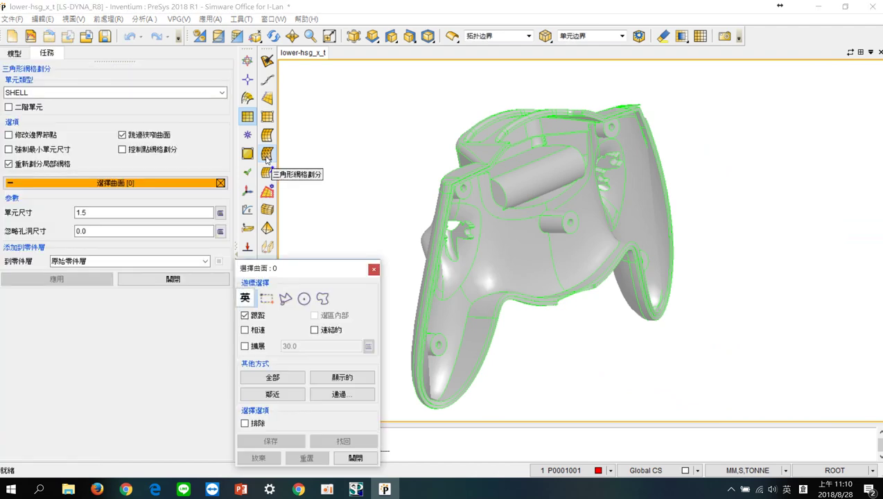
click(340, 380)
click(69, 280)
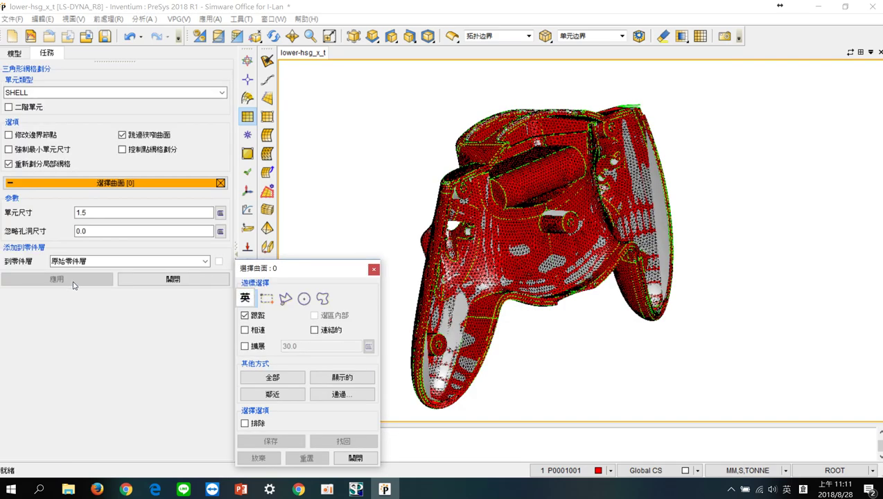
click(159, 281)
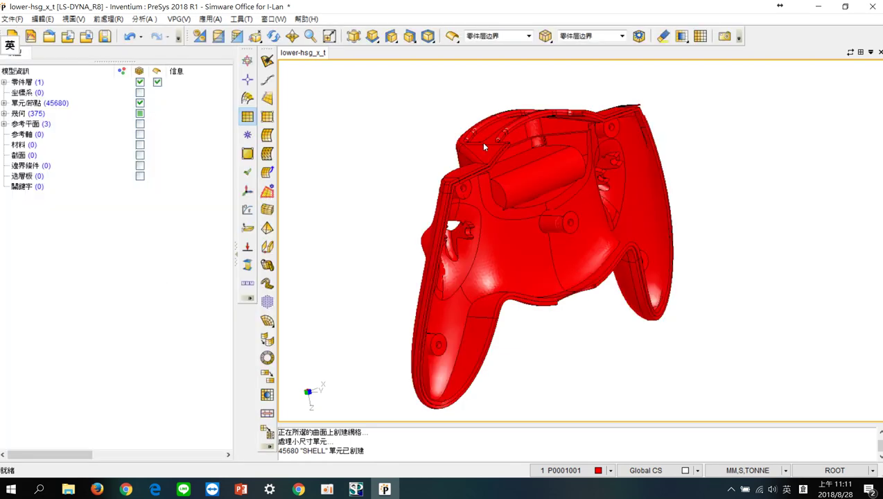
Show the model shaded with mesh edges and orbit to inspect its inner side
click(545, 36)
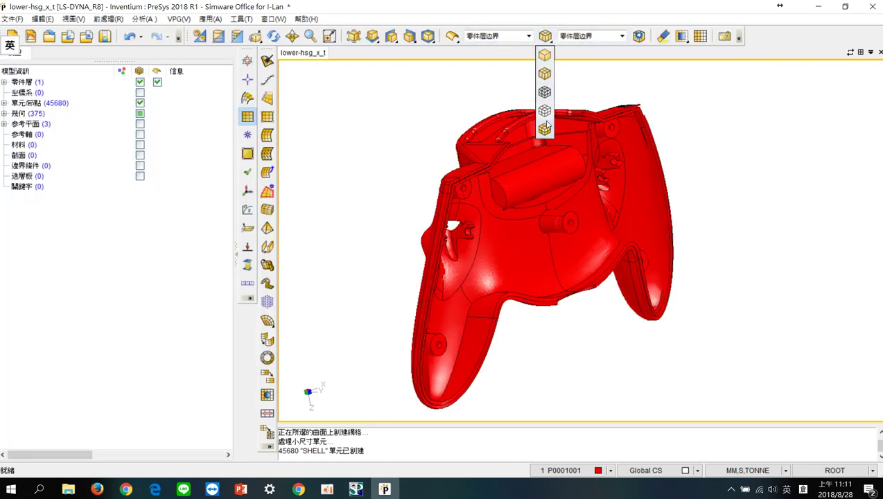
click(546, 129)
mouse_move(567, 210)
middle_down()
mouse_move(587, 270)
mouse_move(560, 95)
mouse_move(482, 248)
middle_up()
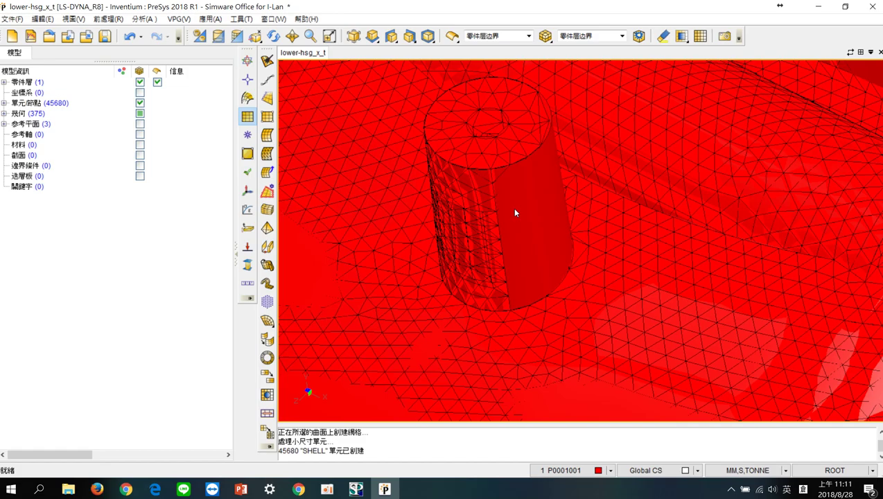
mouse_move(515, 212)
ctrl+middle_down()
mouse_move(635, 133)
mouse_move(640, 229)
ctrl+middle_up()
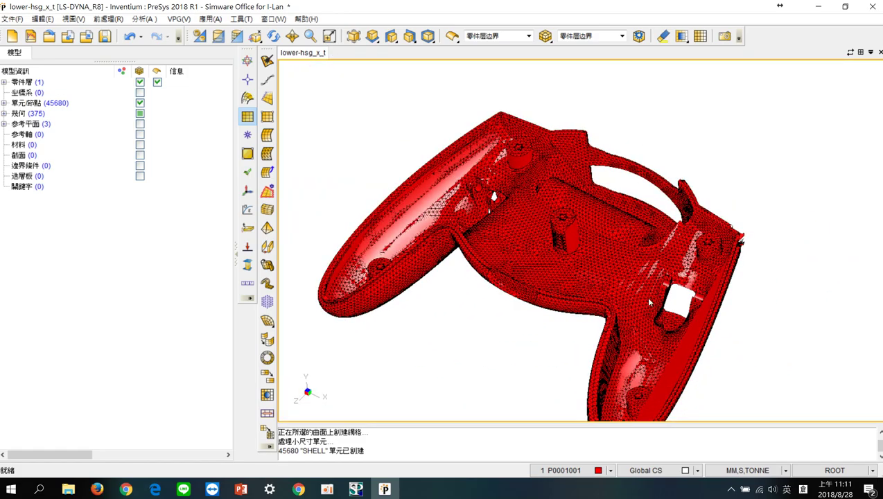
mouse_move(575, 302)
middle_down()
mouse_move(579, 322)
mouse_move(565, 72)
mouse_move(584, 115)
mouse_move(575, 346)
mouse_move(550, 253)
mouse_move(572, 275)
mouse_move(540, 228)
middle_up()
Compare plain shading against mesh edges from a new angle, then return to the slideshow
click(544, 36)
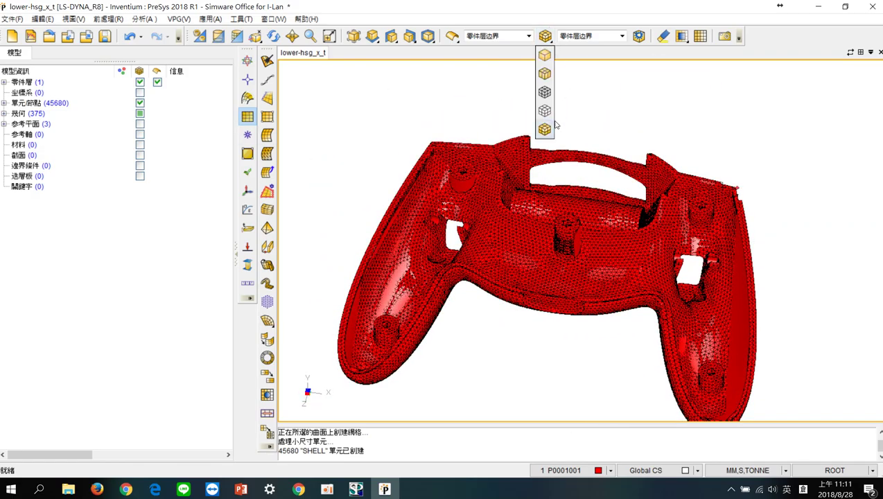
click(546, 126)
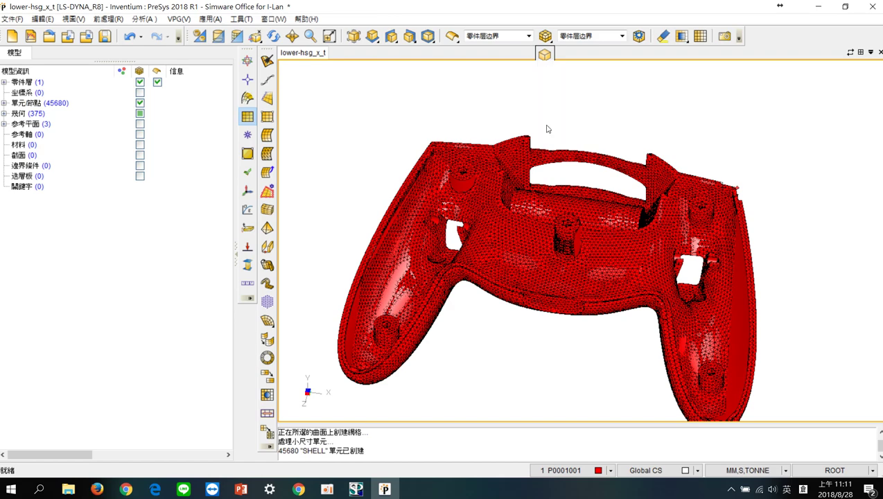
click(547, 37)
click(545, 56)
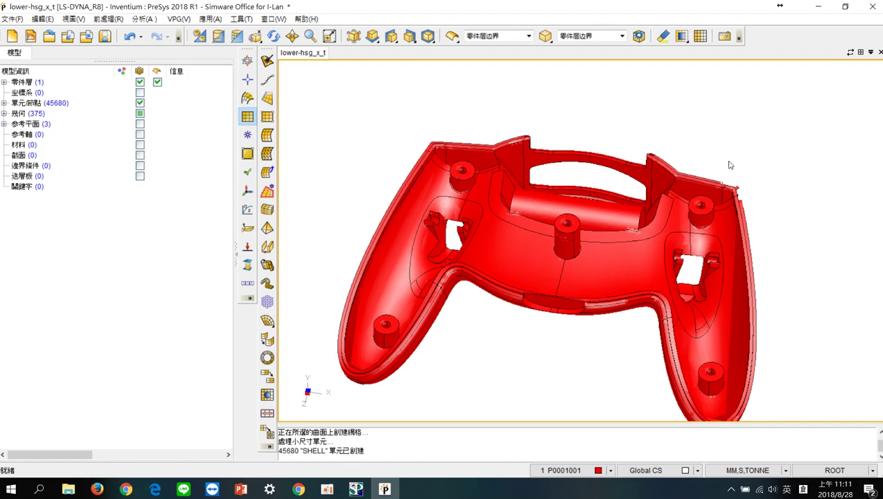
mouse_move(731, 176)
middle_down()
mouse_move(591, 241)
mouse_move(698, 158)
middle_up()
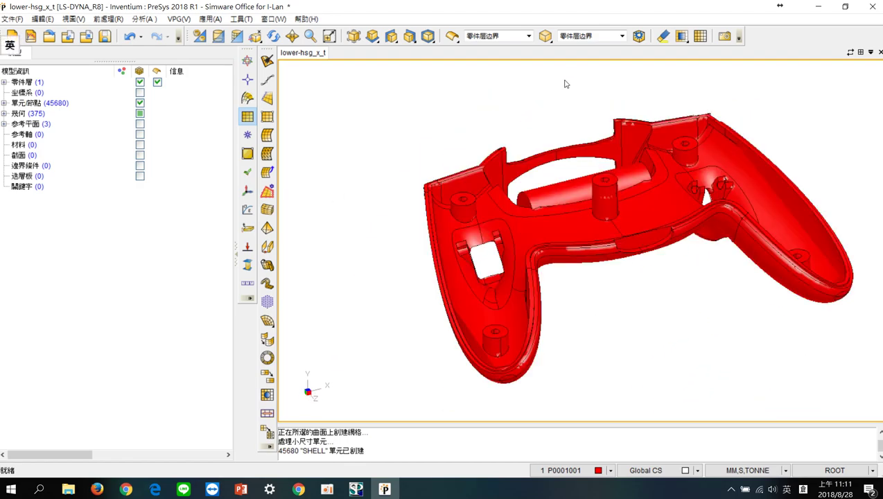
click(546, 36)
click(544, 130)
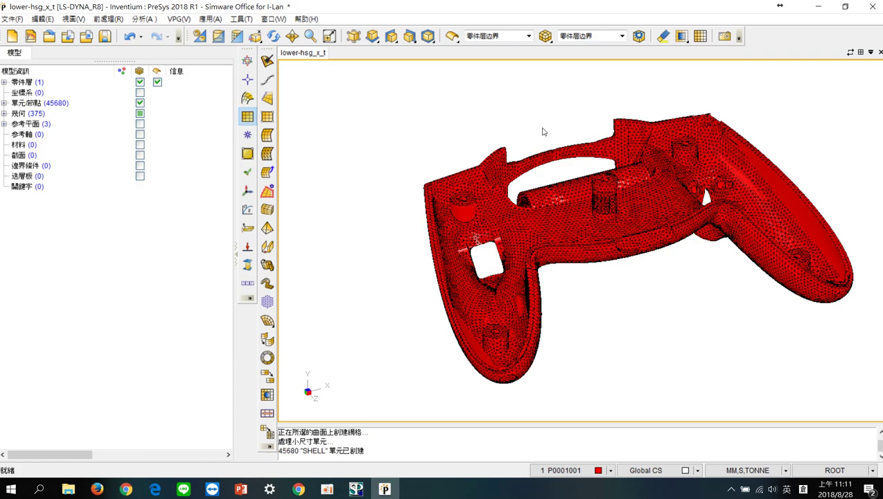
scroll(548, 133, up, 2)
scroll(574, 139, up, 2)
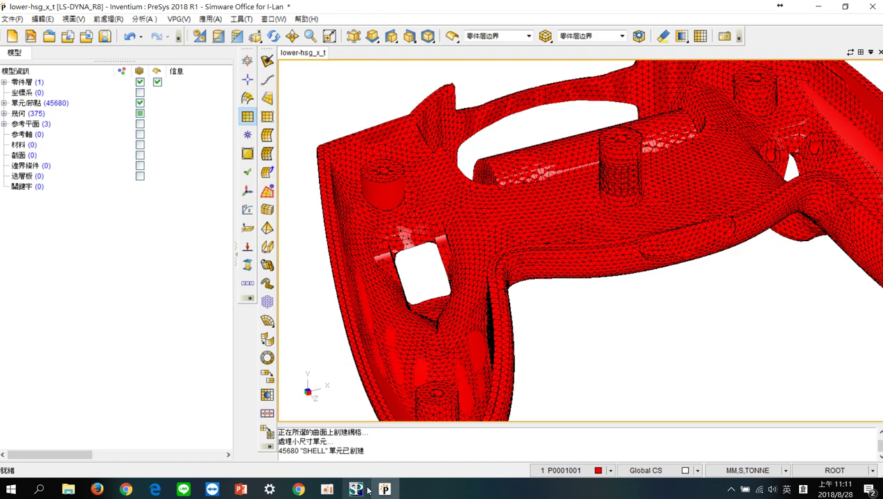
mouse_move(269, 490)
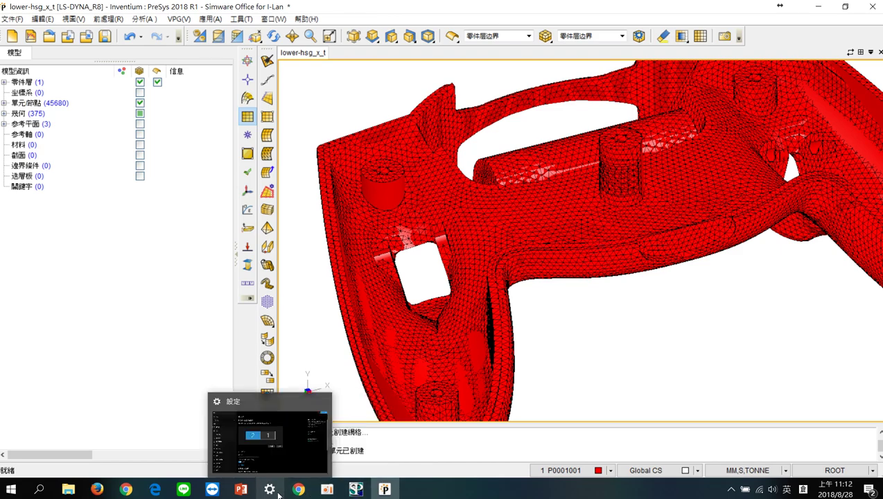
click(296, 434)
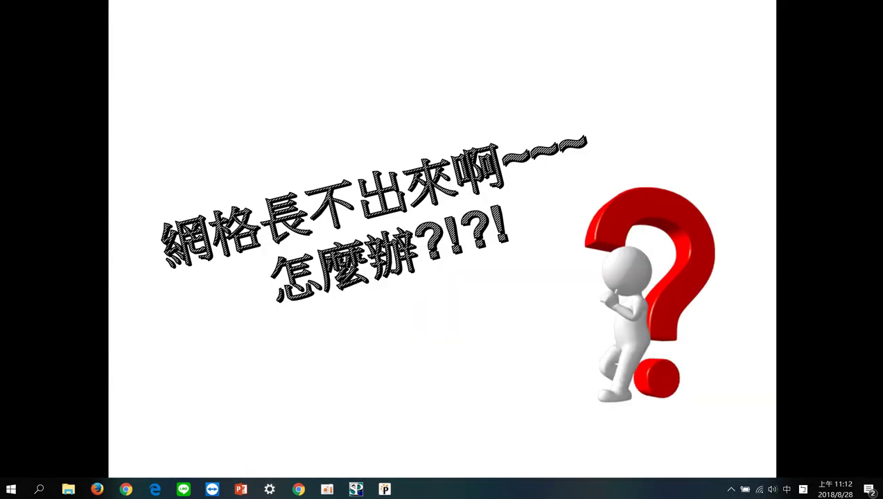
Advance to the spGate 2017 slide, then Alt+Tab back to the CAD window
click(521, 267)
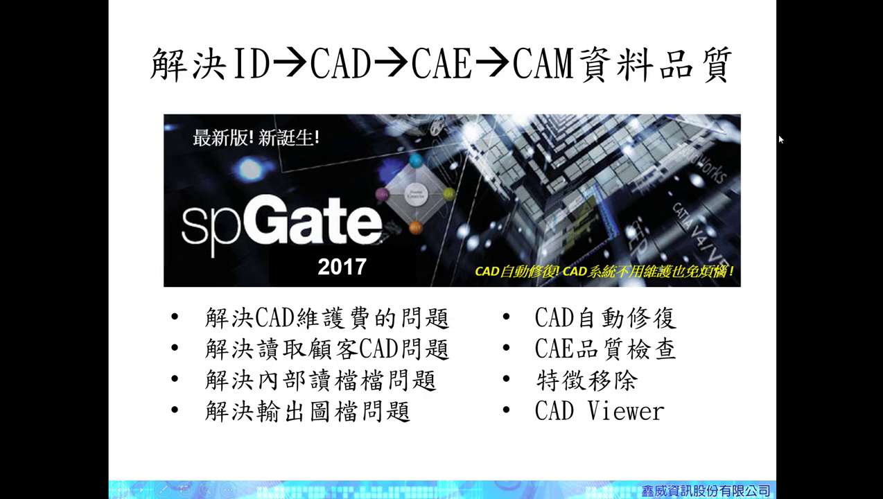
key(alt+Tab)
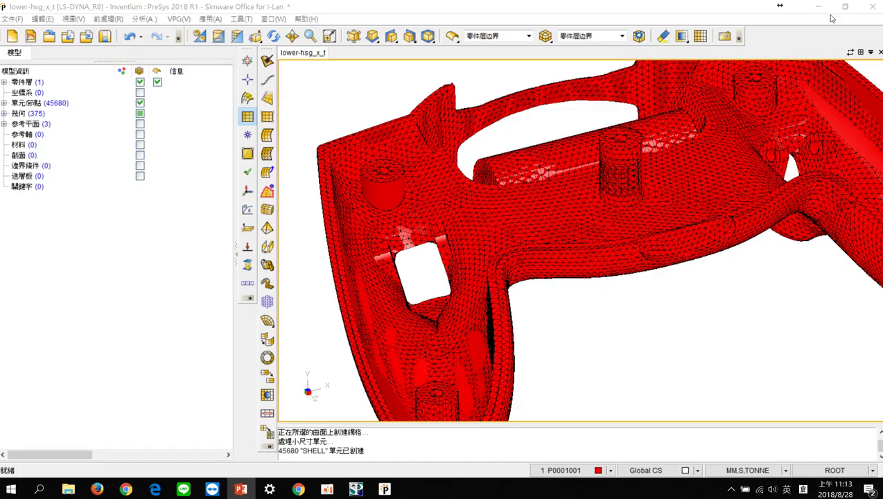
Drag lower-hsg.x_t from the spGate_CAD folder onto the spGate viewport
click(825, 13)
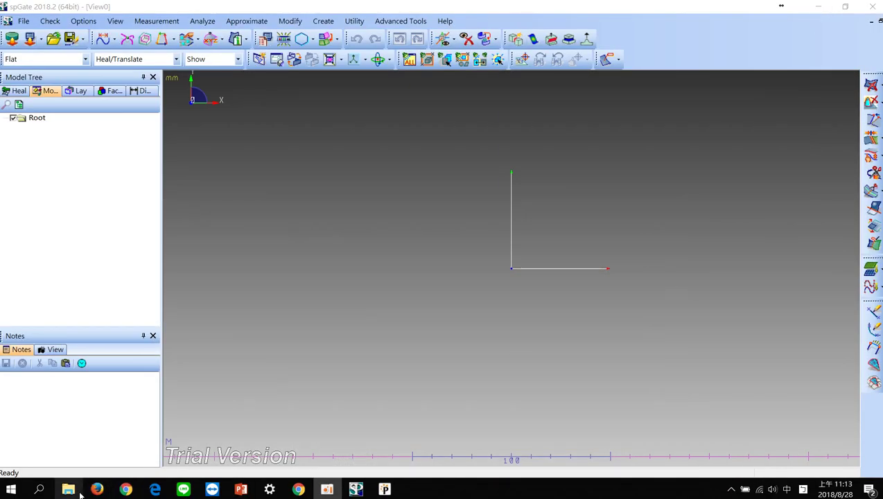
click(69, 403)
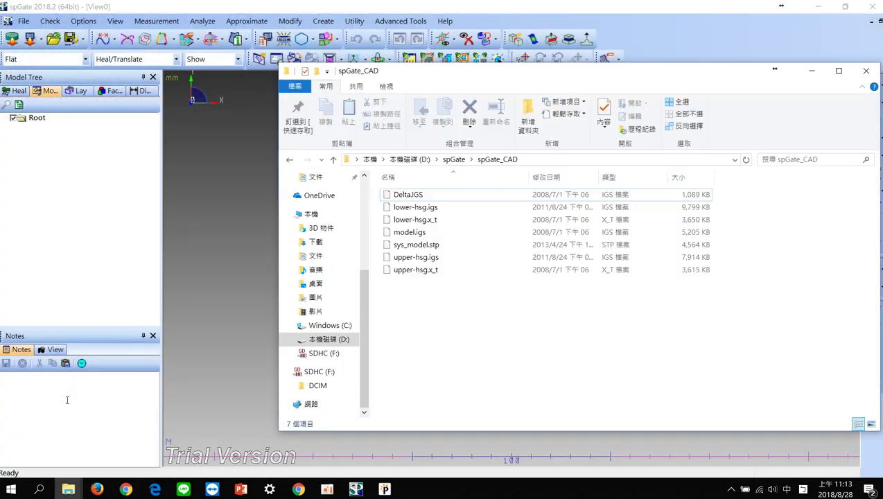
drag(539, 74, 744, 120)
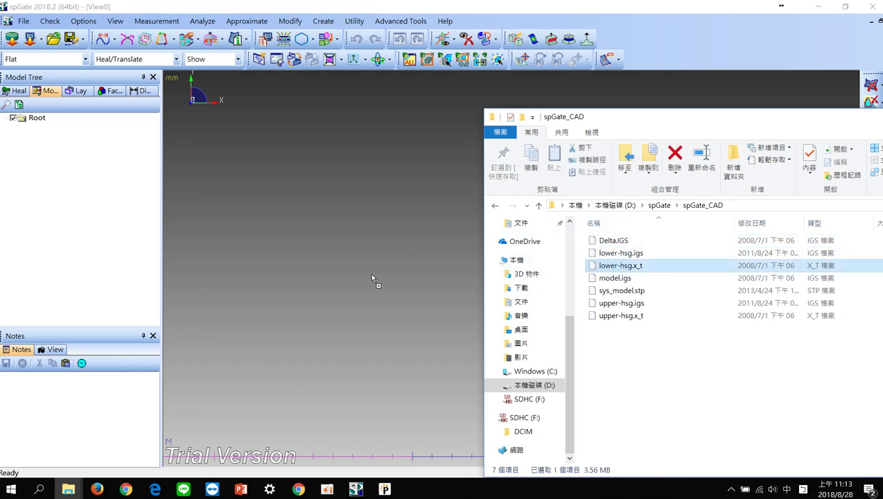
drag(607, 270, 404, 267)
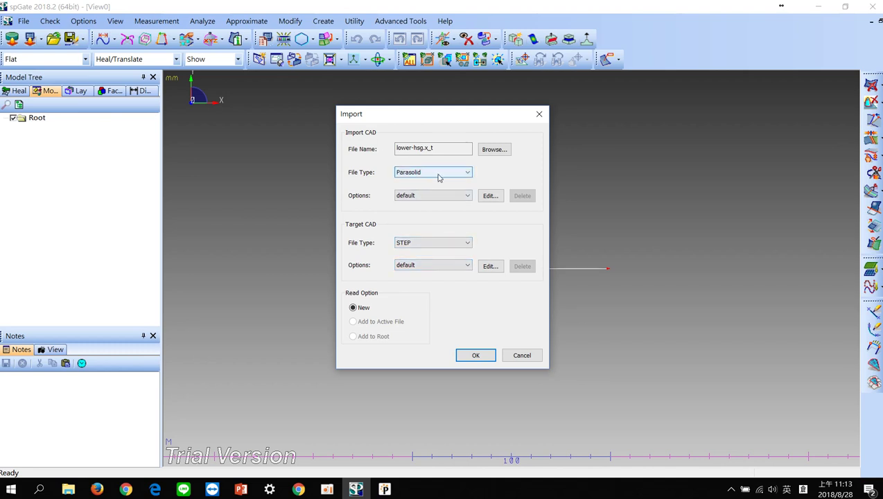
Keep STEP as the target CAD file type and confirm the lower-hsg.x_t import
click(429, 244)
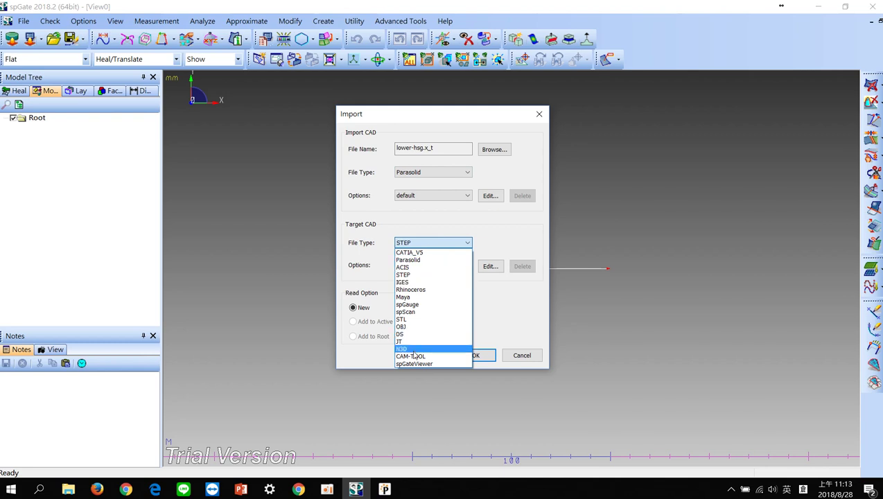
click(484, 237)
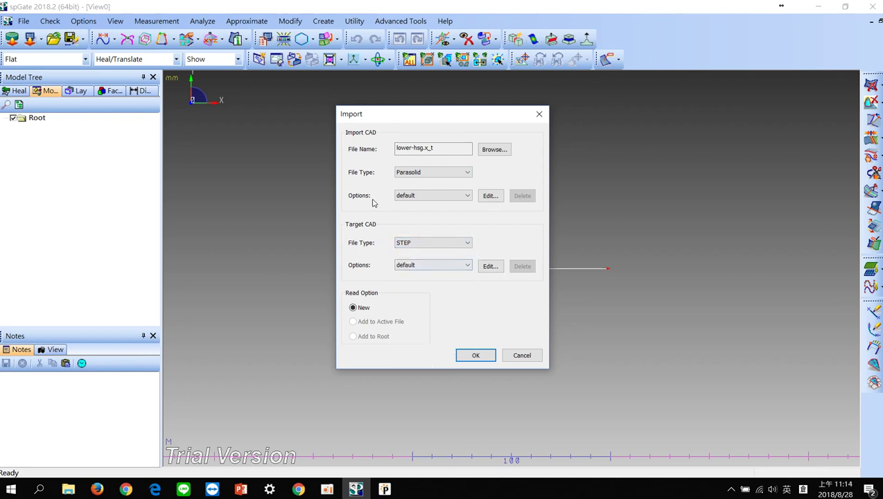
click(473, 355)
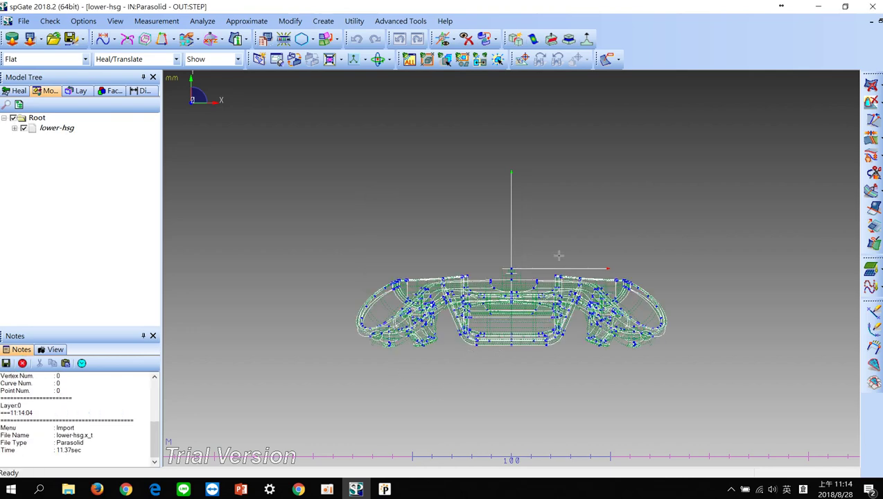
Switch the housing to shaded display and orbit it around the central boss as rotation centre
mouse_move(556, 254)
middle_down()
mouse_move(508, 331)
mouse_move(469, 367)
middle_up()
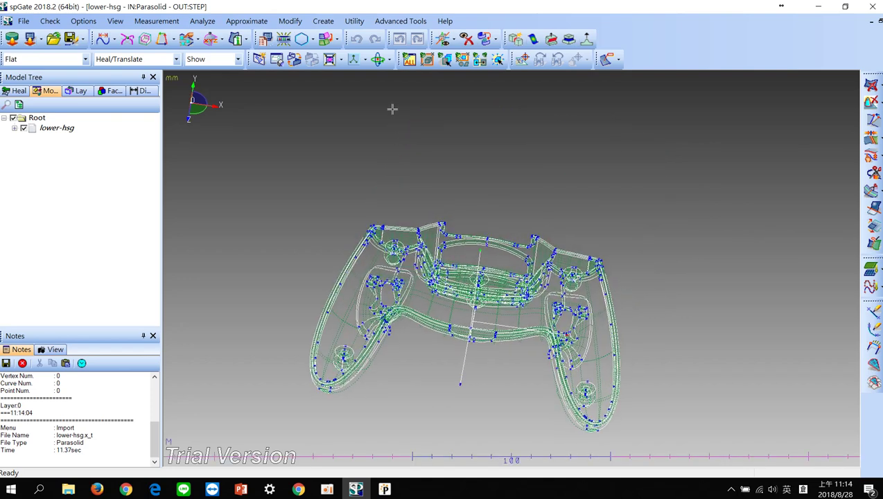
click(378, 59)
middle_drag(367, 111, 331, 94)
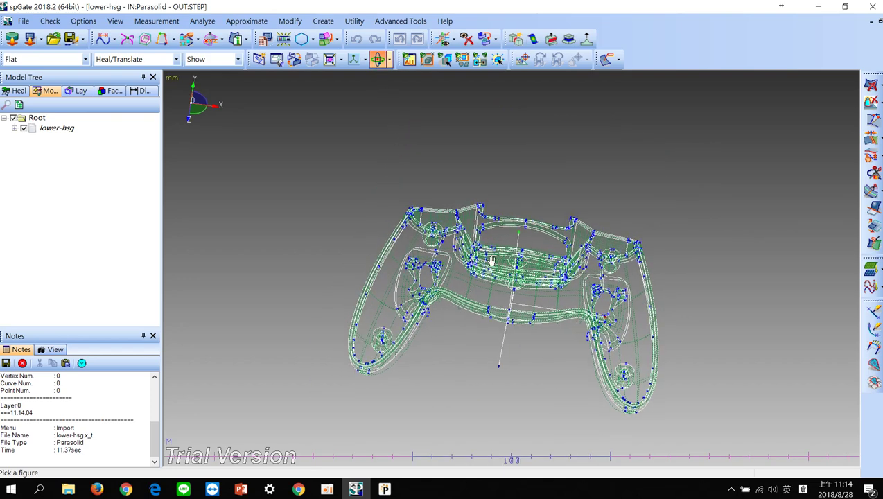
click(293, 59)
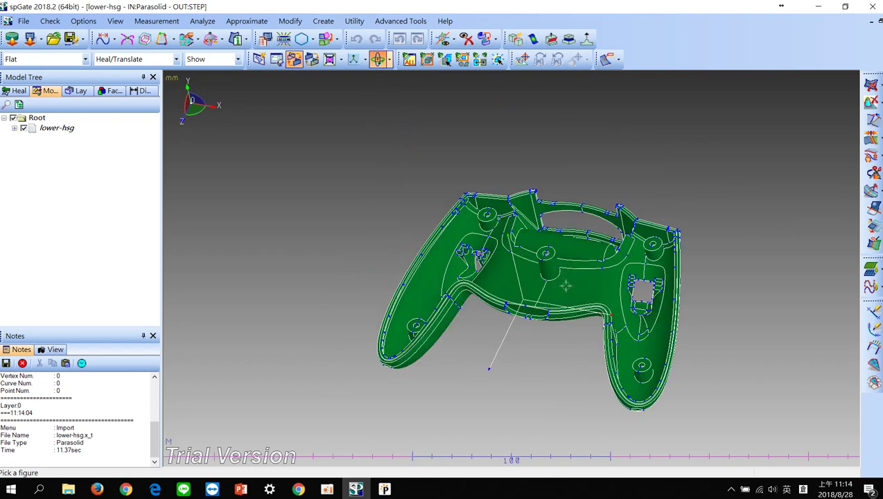
click(547, 260)
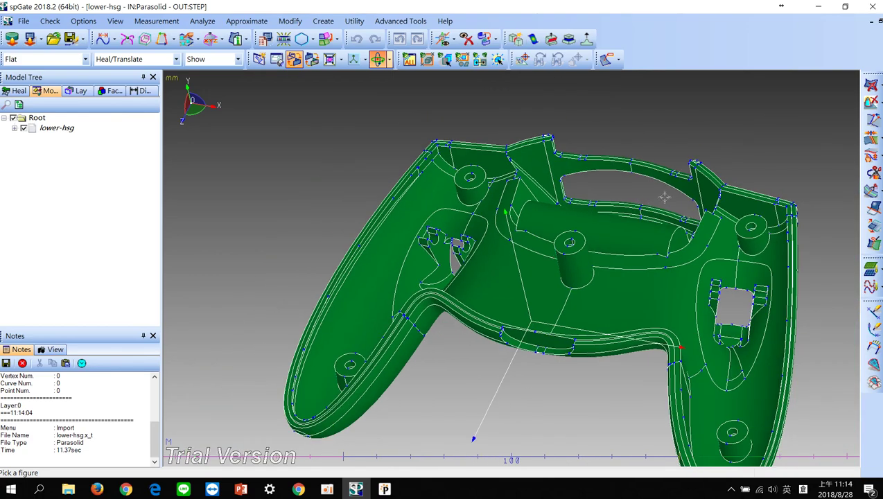
mouse_move(662, 197)
middle_down()
mouse_move(576, 279)
mouse_move(311, 263)
mouse_move(320, 331)
mouse_move(333, 218)
middle_up()
Zoom and orbit to the housing's outer side, then bring up the meshed model in PreSys
scroll(343, 242, up, 2)
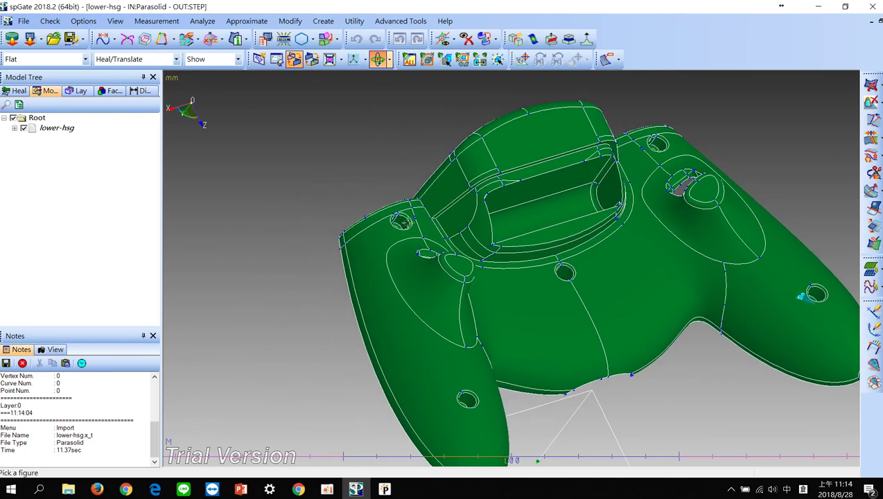
scroll(406, 215, up, 2)
scroll(409, 208, up, 1)
scroll(423, 222, down, 5)
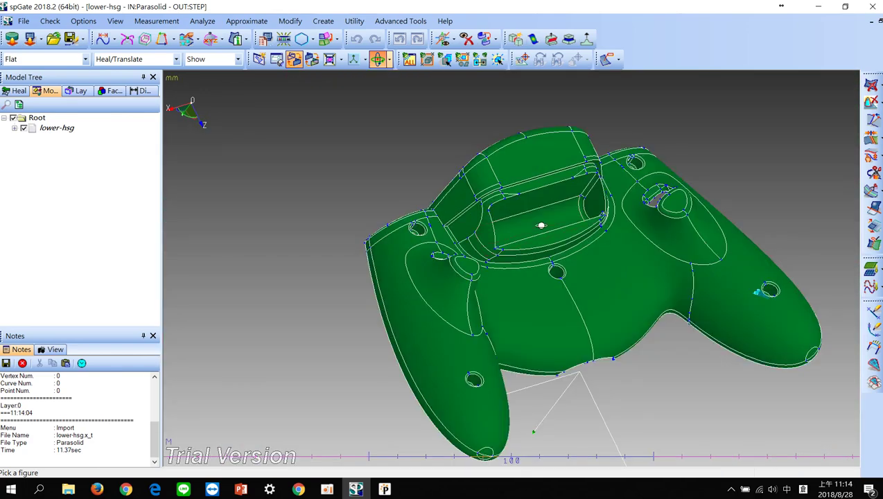
mouse_move(534, 228)
middle_down()
mouse_move(467, 363)
mouse_move(519, 457)
mouse_move(514, 296)
mouse_move(516, 404)
mouse_move(471, 462)
mouse_move(465, 380)
middle_up()
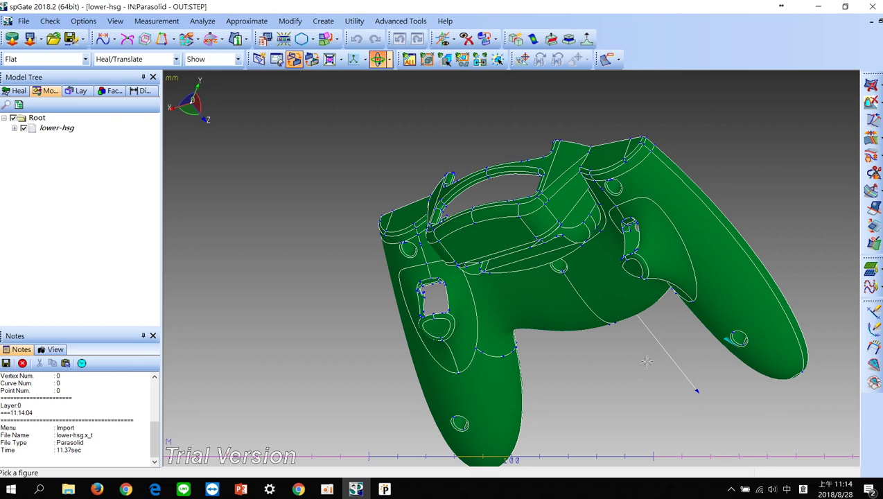
click(384, 490)
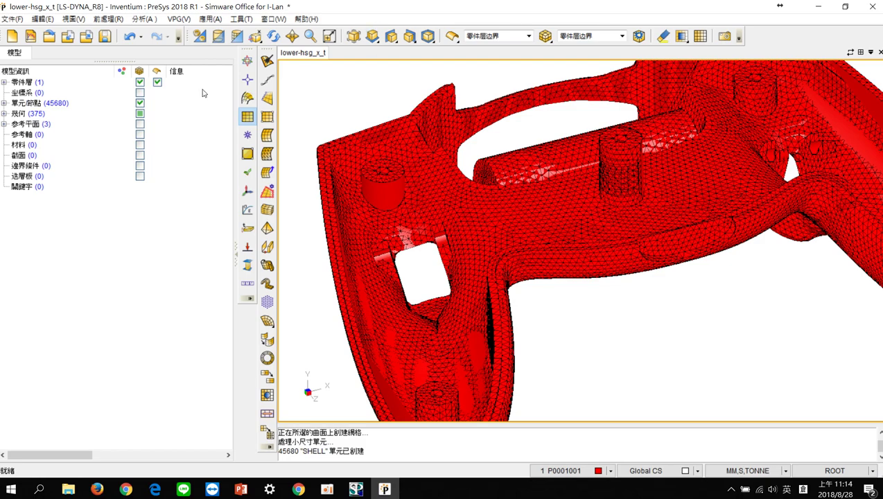
Hide the 零件層 mesh in PreSys, compare the plain surfaces with the spGate housing, then return to PowerPoint
click(140, 82)
mouse_move(558, 355)
middle_down()
mouse_move(554, 114)
mouse_move(684, 233)
middle_up()
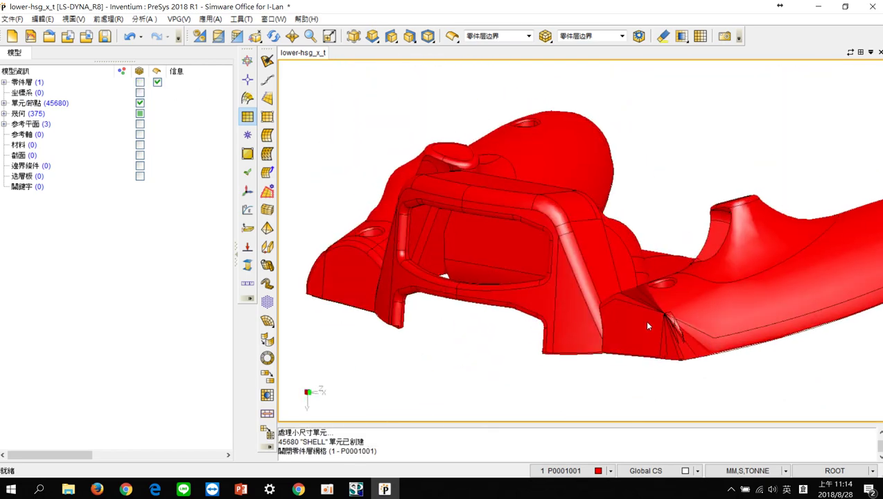
click(355, 490)
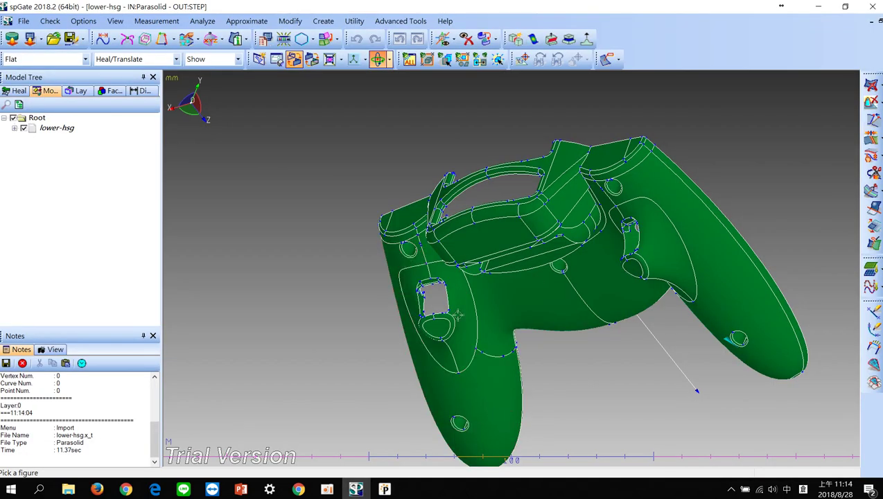
middle_drag(502, 303, 532, 249)
scroll(524, 225, up, 4)
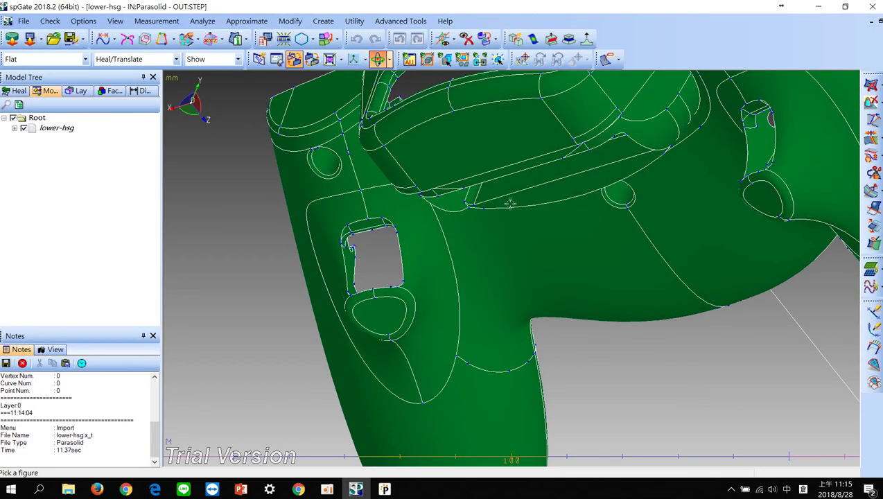
scroll(510, 203, down, 4)
mouse_move(475, 317)
middle_down()
mouse_move(556, 126)
mouse_move(512, 129)
middle_up()
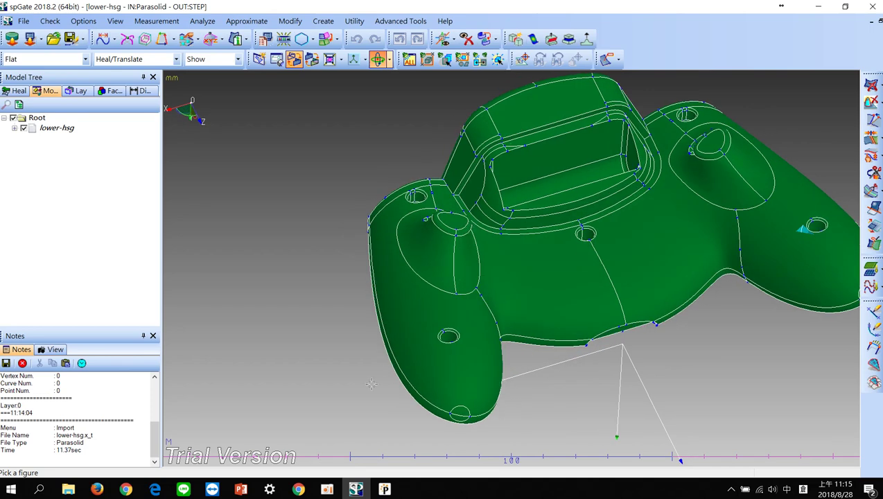
click(240, 489)
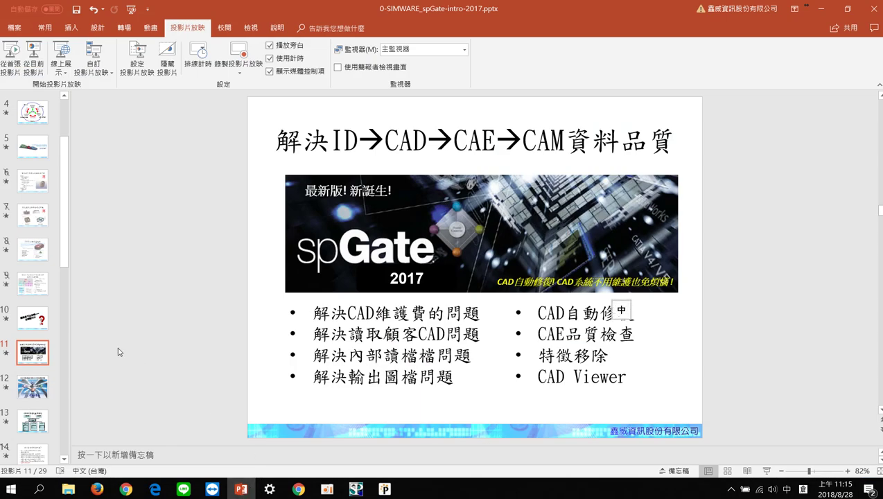
Start the slide show from slide 14, '為什麼會有轉檔問題?'
click(33, 455)
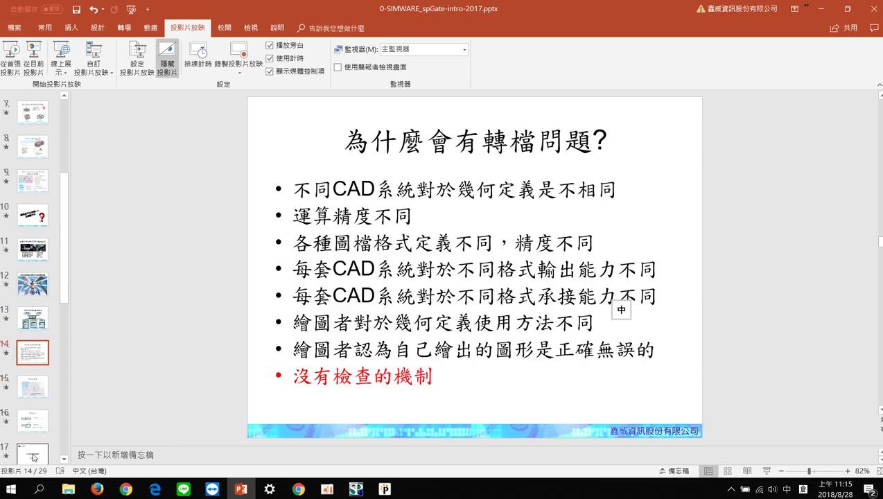
key(shift)
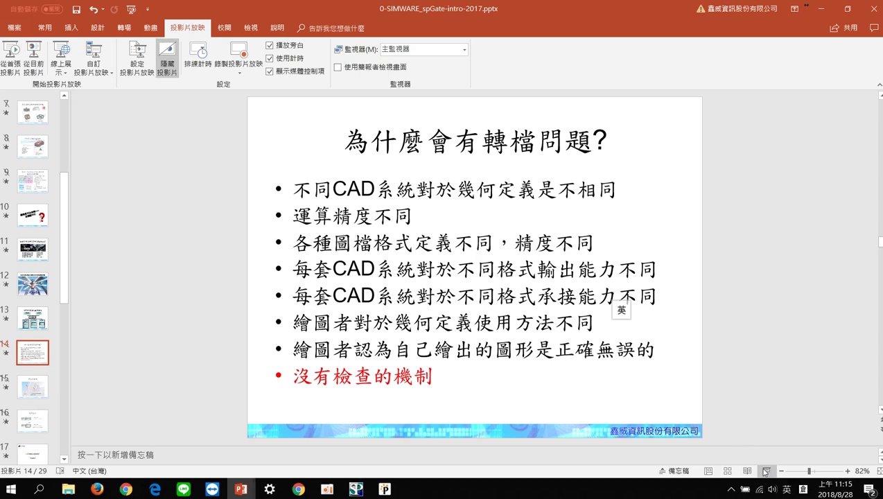
click(765, 472)
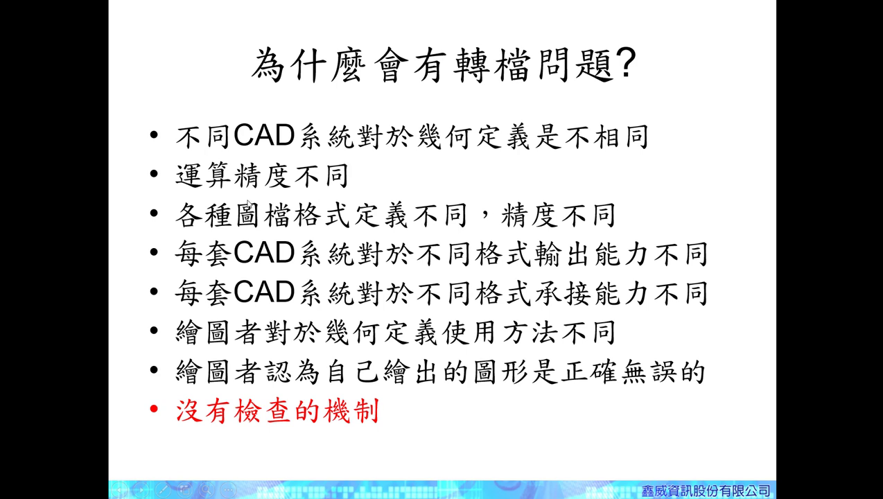
Circle 運算精度不同 and 檢查的機制 on the slide in red pen ink
right_click(476, 175)
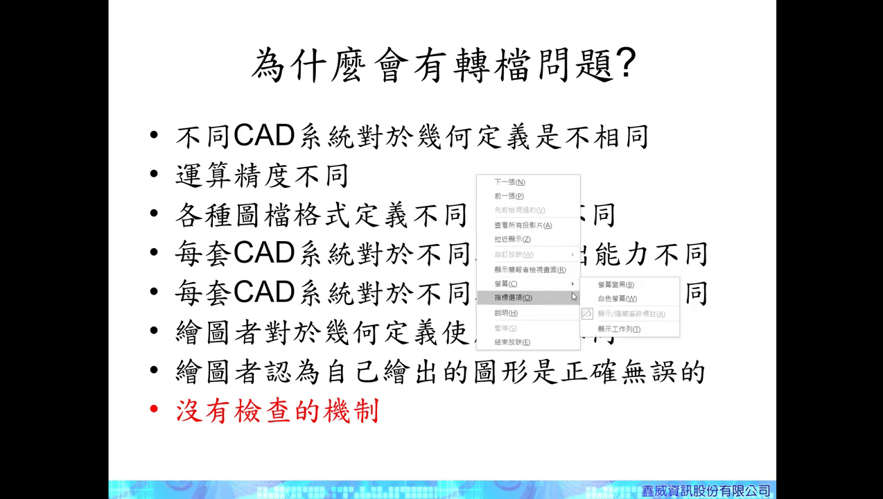
mouse_move(526, 297)
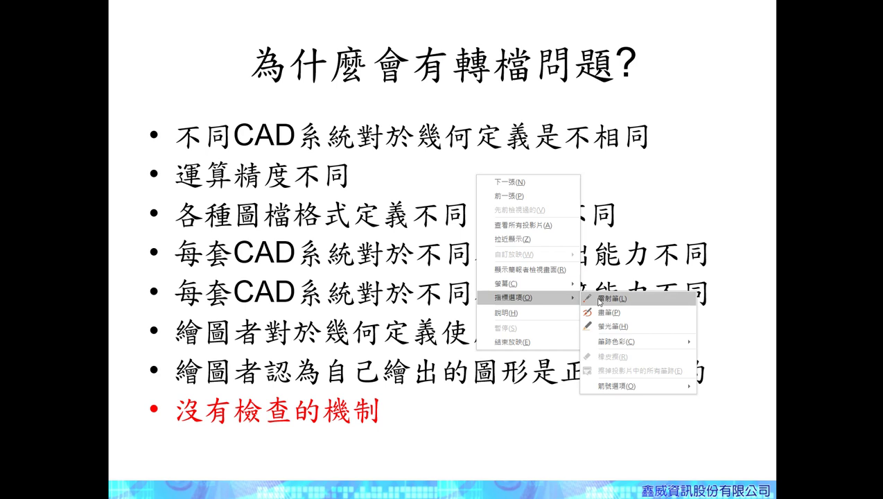
click(600, 313)
mouse_move(175, 186)
mouse_down()
mouse_move(351, 187)
mouse_move(340, 161)
mouse_move(263, 199)
mouse_up()
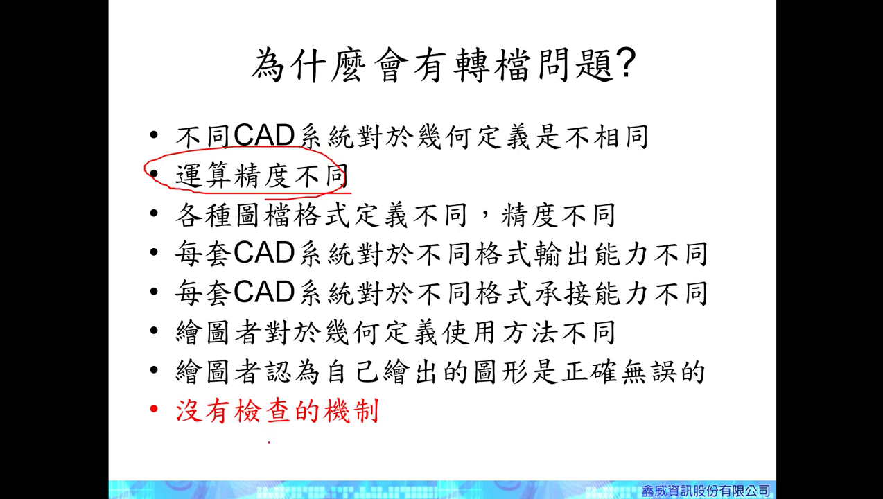
drag(269, 441, 261, 452)
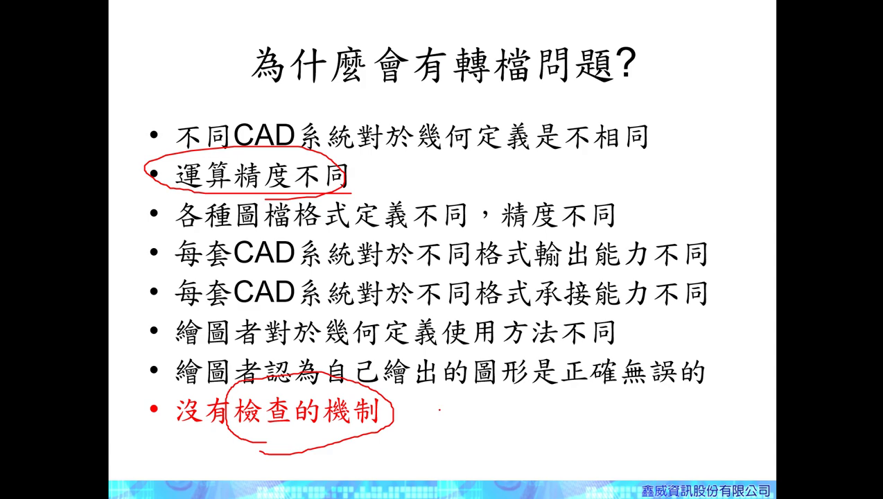
Switch to spGate and orbit the lower-hsg housing to a top-down view of its inside
key(alt+Tab)
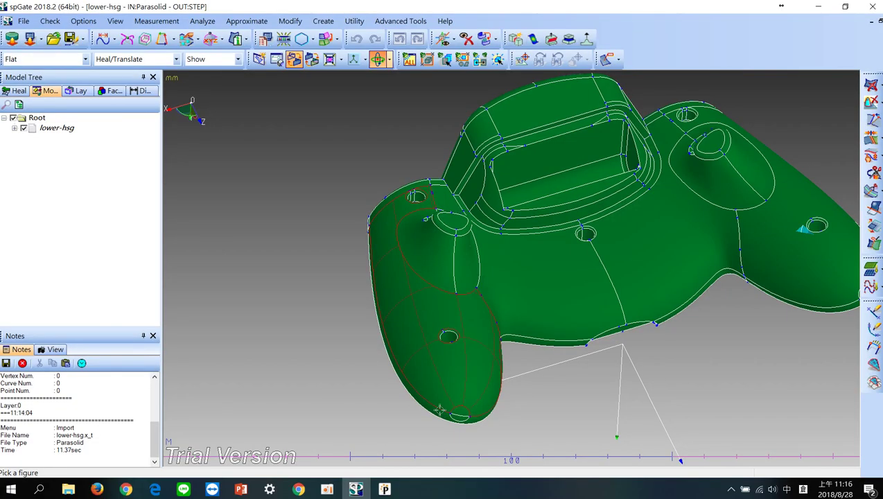
scroll(423, 392, down, 3)
scroll(405, 371, up, 2)
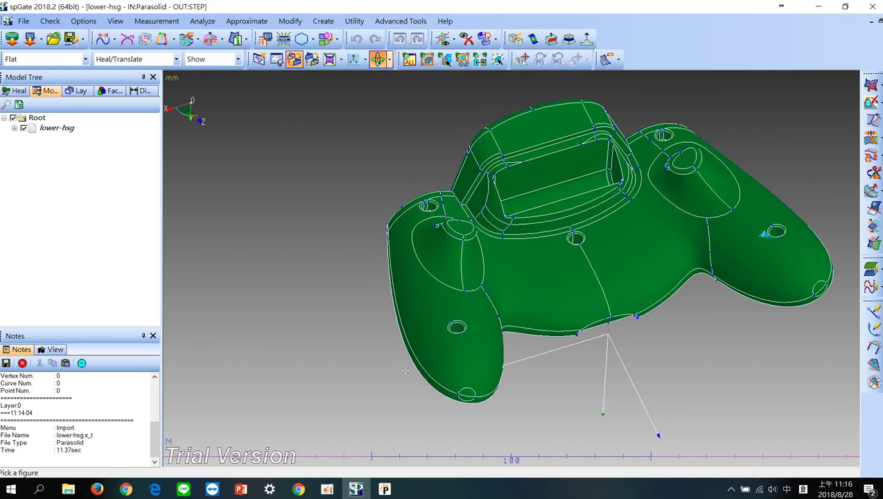
scroll(405, 371, down, 1)
scroll(405, 371, up, 1)
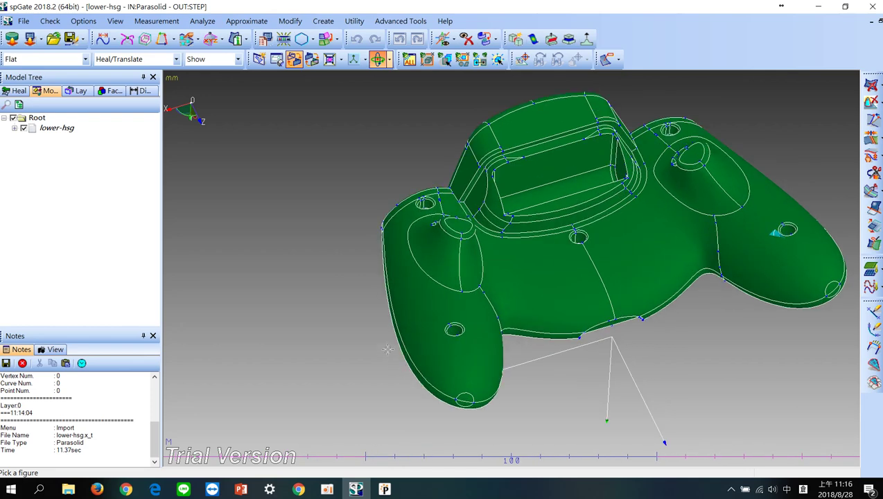
mouse_move(455, 336)
middle_down()
mouse_move(582, 126)
mouse_move(528, 346)
middle_up()
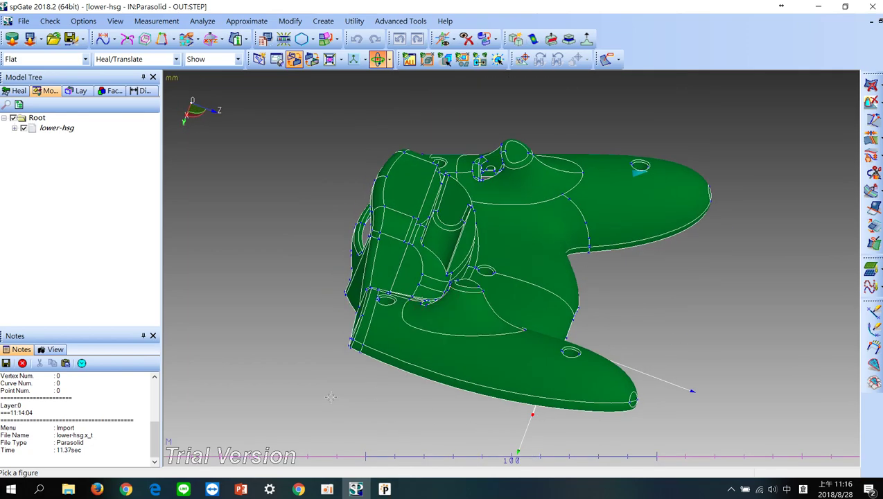
mouse_move(331, 396)
middle_down()
mouse_move(560, 329)
mouse_move(375, 246)
middle_up()
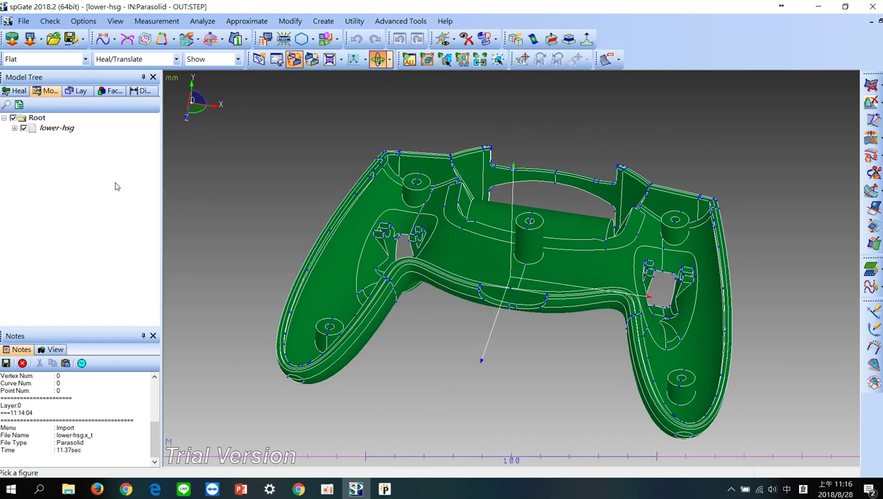
Expand PRT 1 in the model tree and select SOLID 1, briefly checking PreSys
click(15, 128)
click(25, 139)
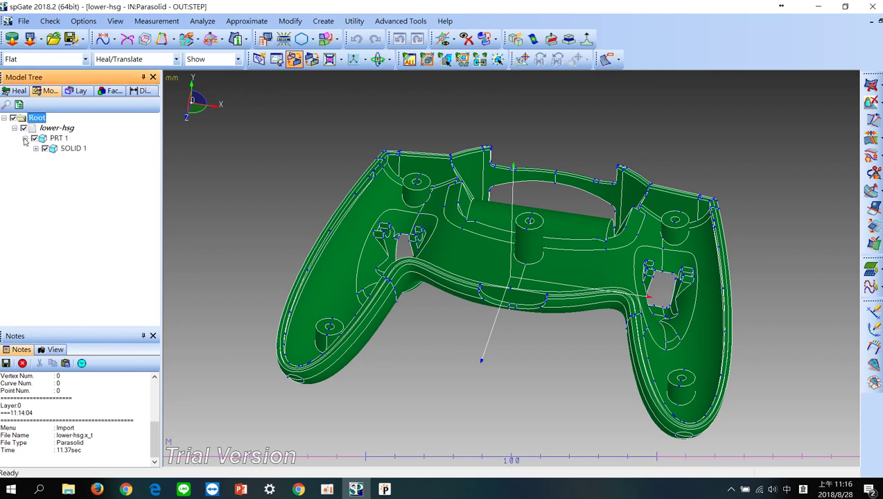
click(66, 150)
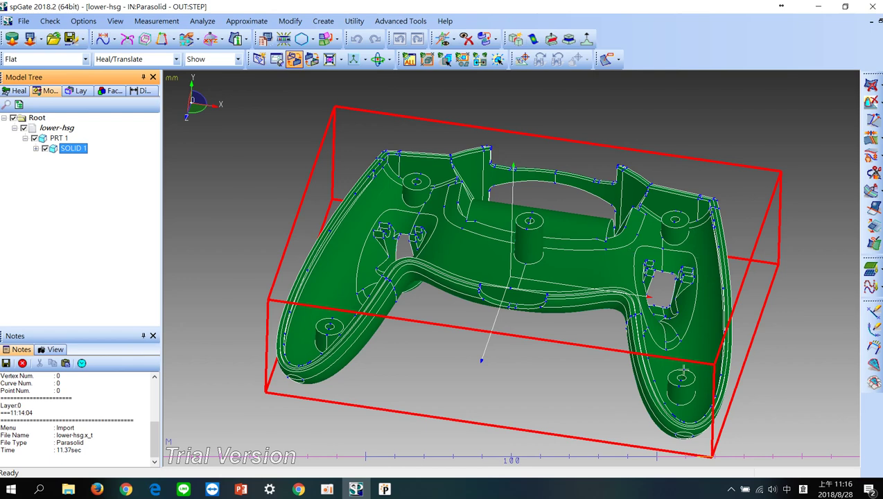
click(386, 488)
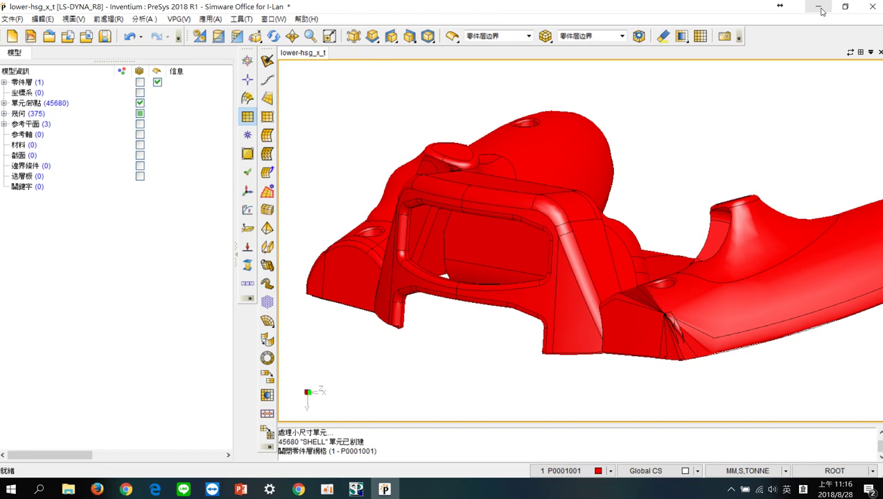
click(819, 8)
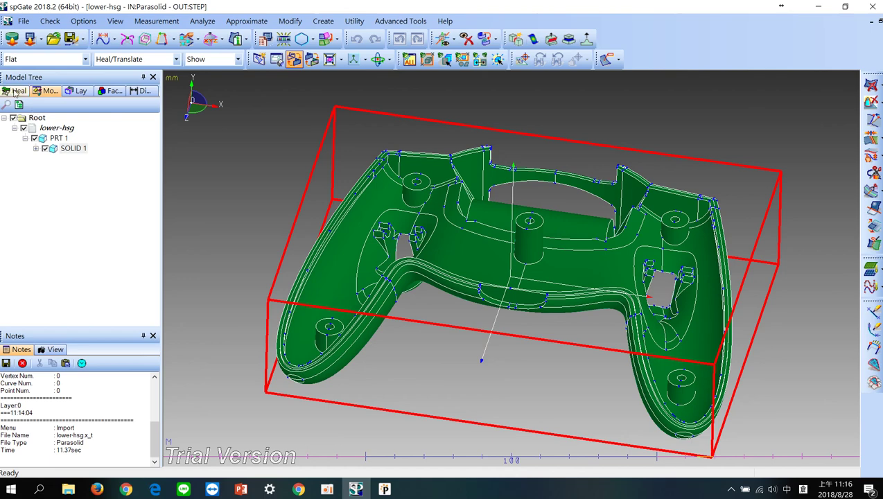
Run Error Check from the Heal tools on lower-hsg and resize the error list
click(15, 91)
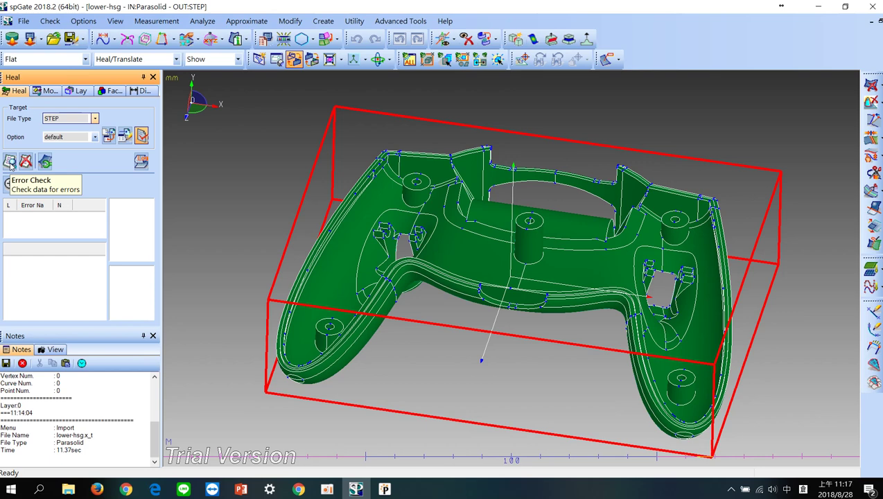
click(10, 161)
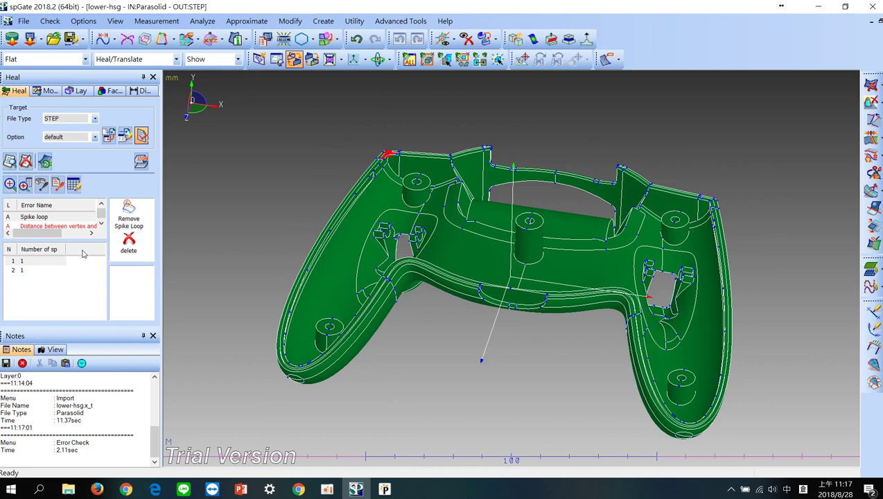
drag(80, 240, 86, 278)
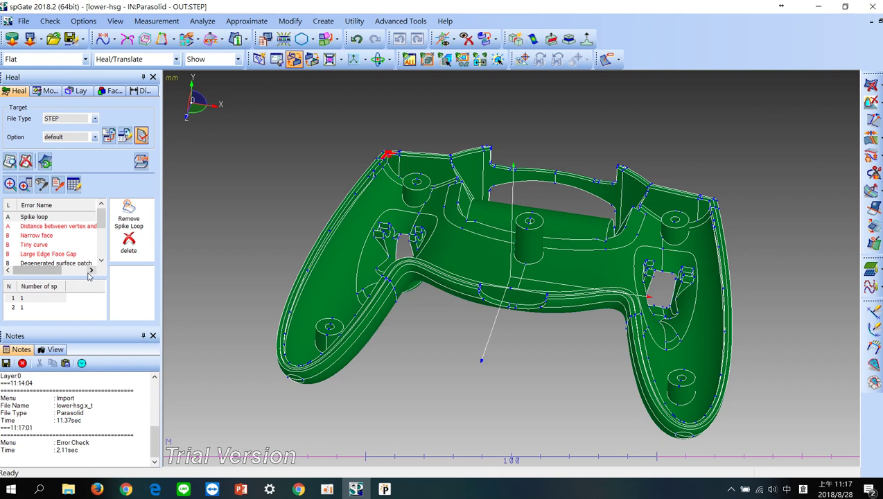
mouse_move(86, 277)
mouse_down()
mouse_move(88, 266)
mouse_move(61, 270)
mouse_up()
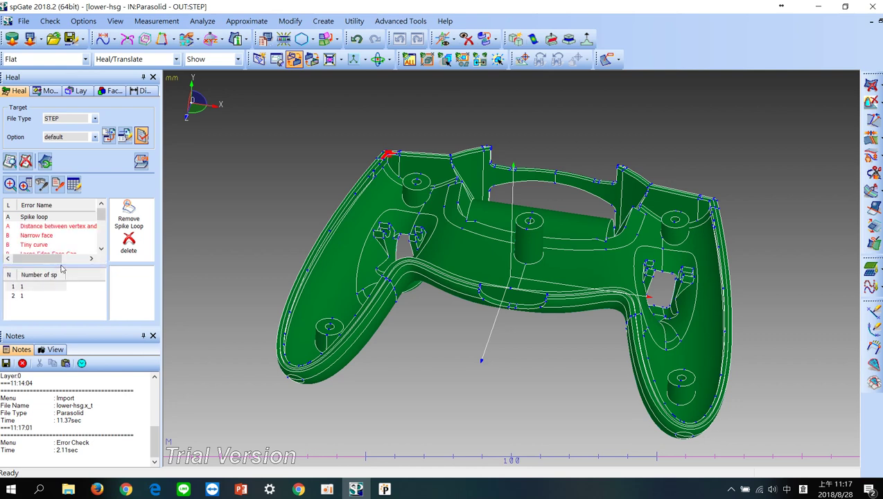
Review the Narrow face and 51 vertex-to-edge distance errors, widening the panel to read names
click(40, 236)
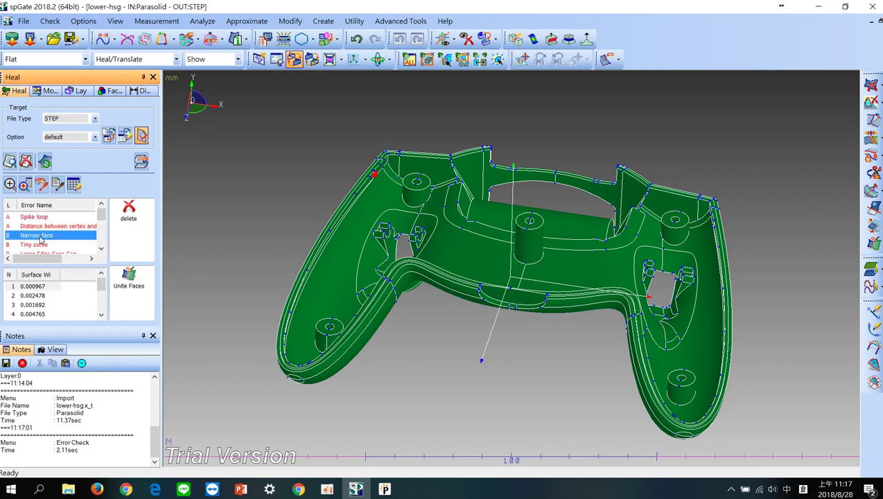
click(101, 249)
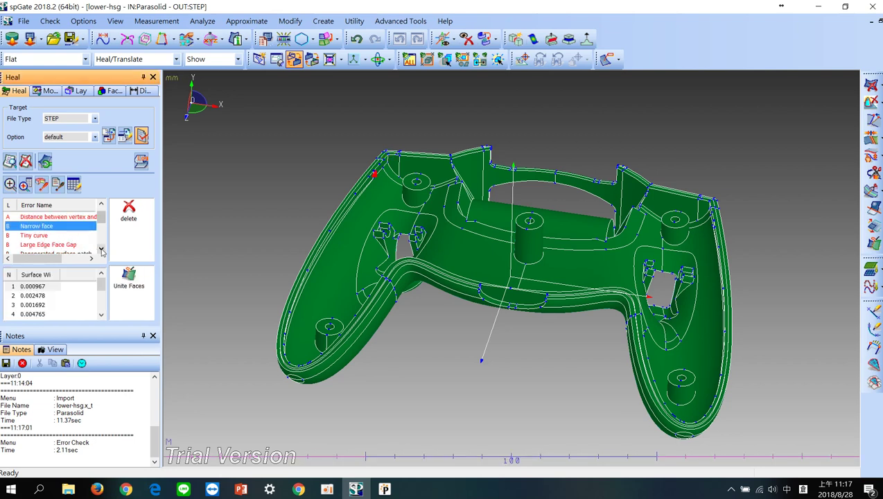
click(101, 249)
click(101, 249)
drag(101, 236, 102, 219)
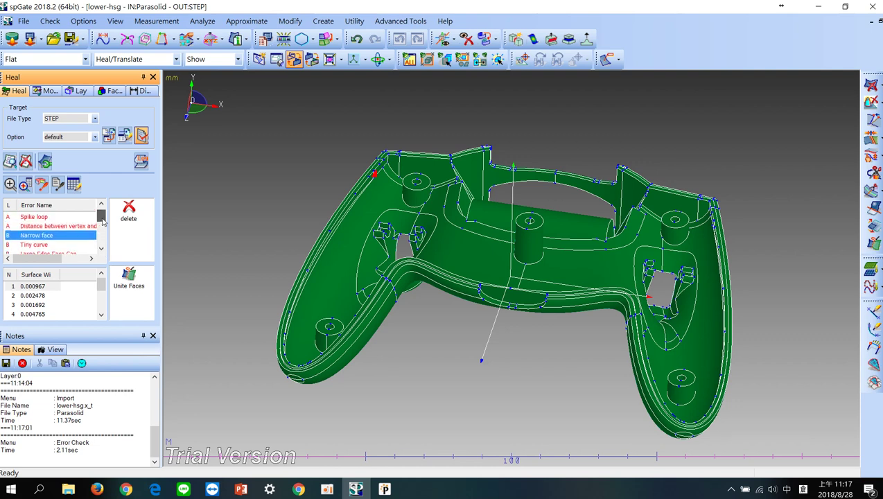
click(67, 228)
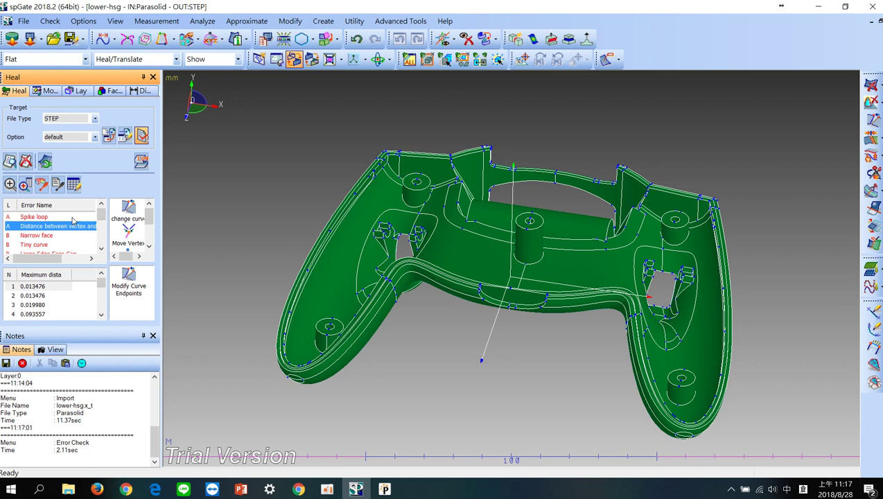
click(36, 237)
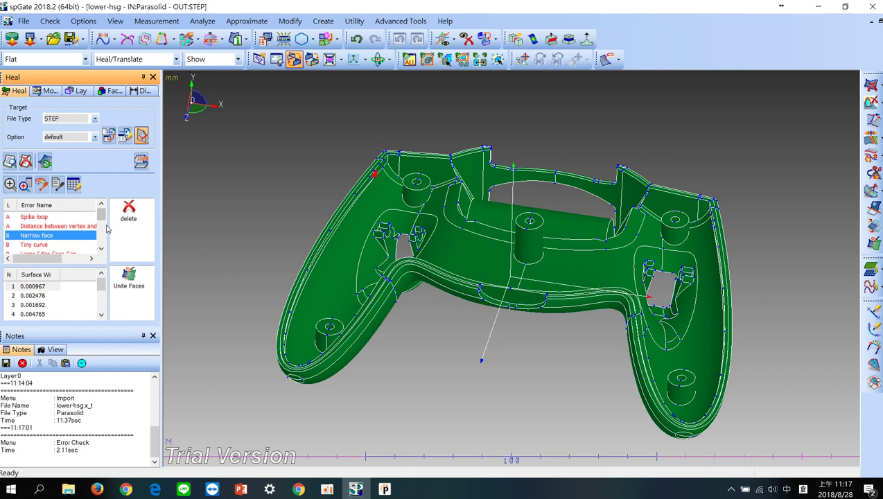
click(63, 227)
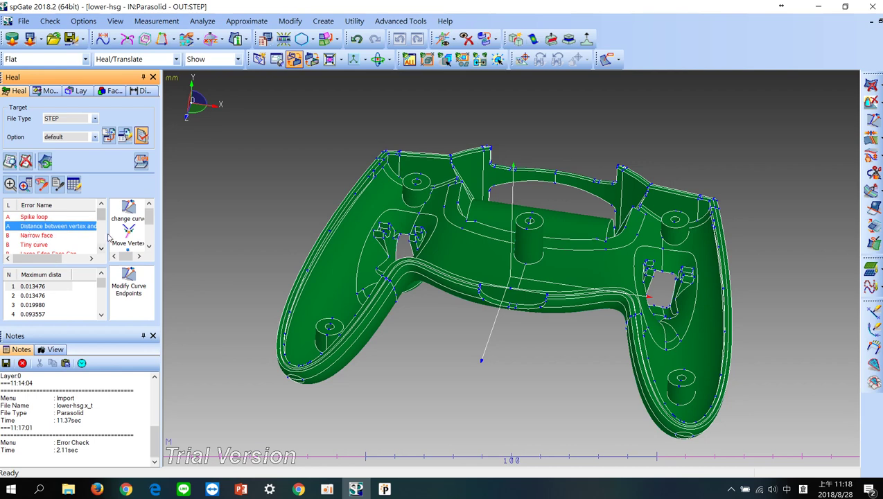
drag(160, 221, 209, 221)
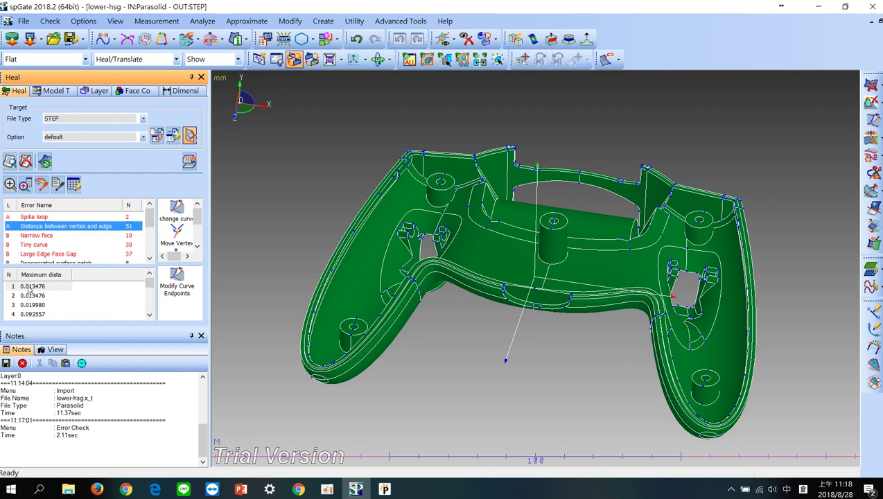
Inspect the first two vertex-to-edge distance errors with the model shown as wireframe
click(33, 287)
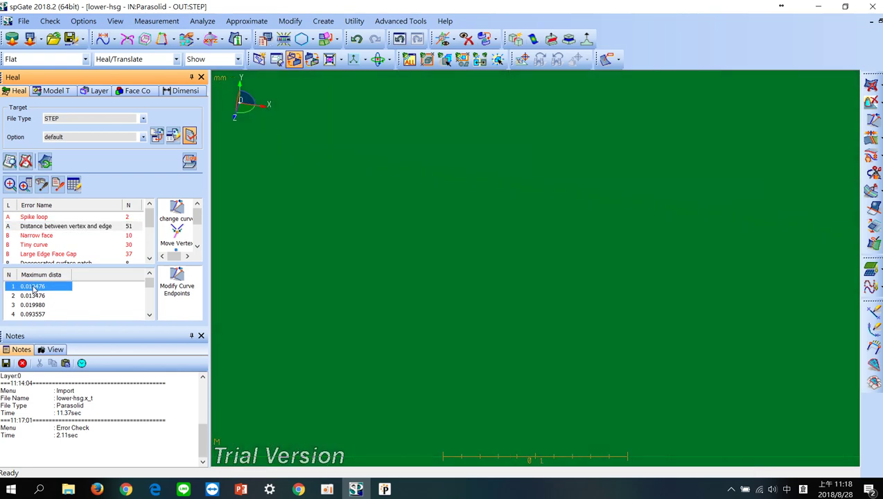
click(290, 65)
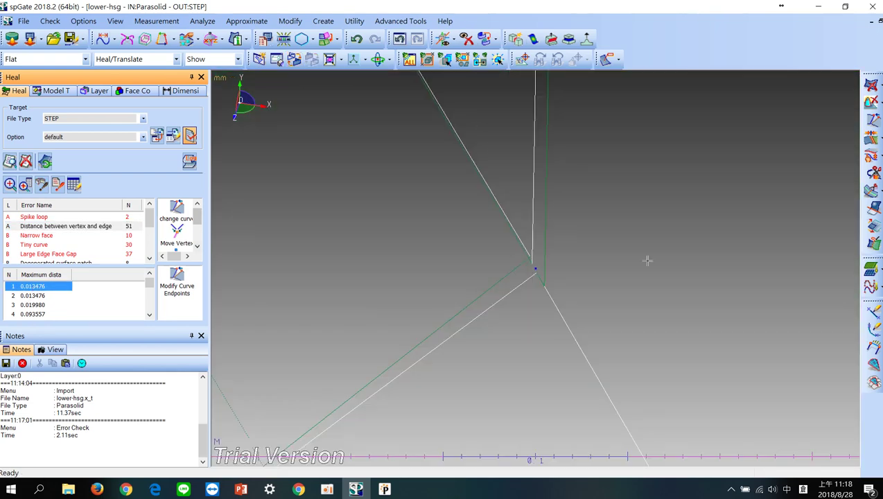
click(29, 296)
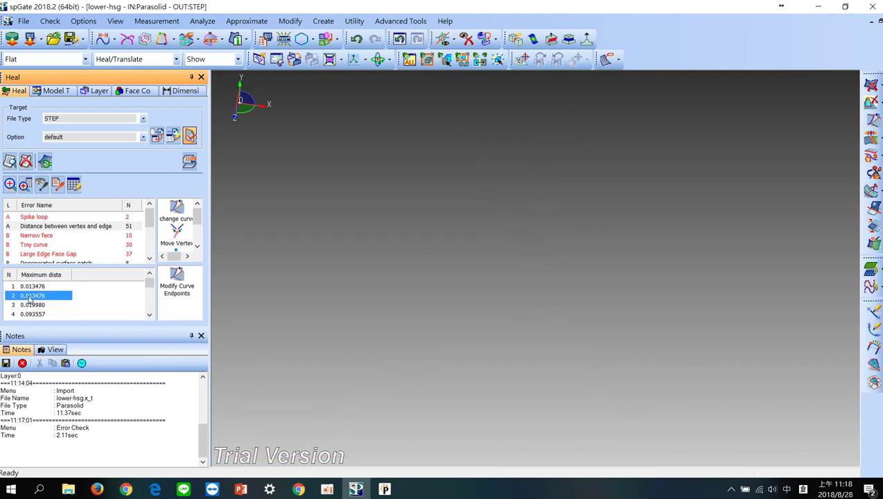
scroll(640, 297, down, 2)
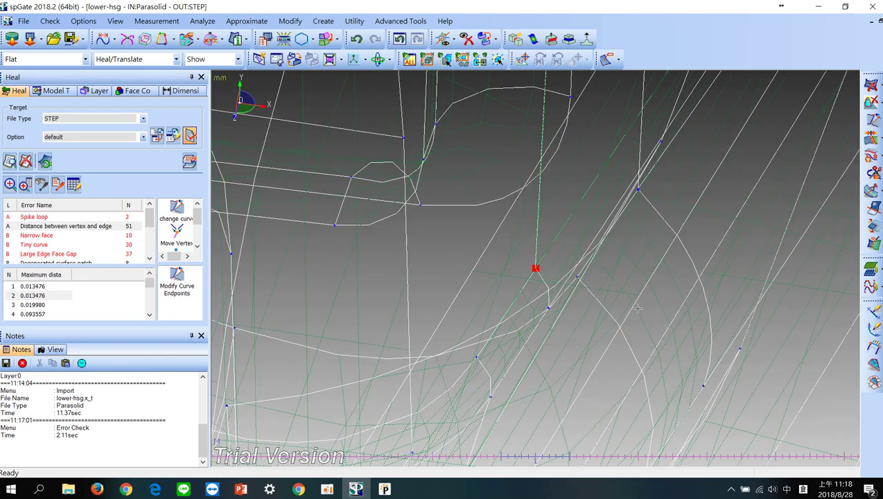
scroll(637, 307, down, 2)
click(41, 297)
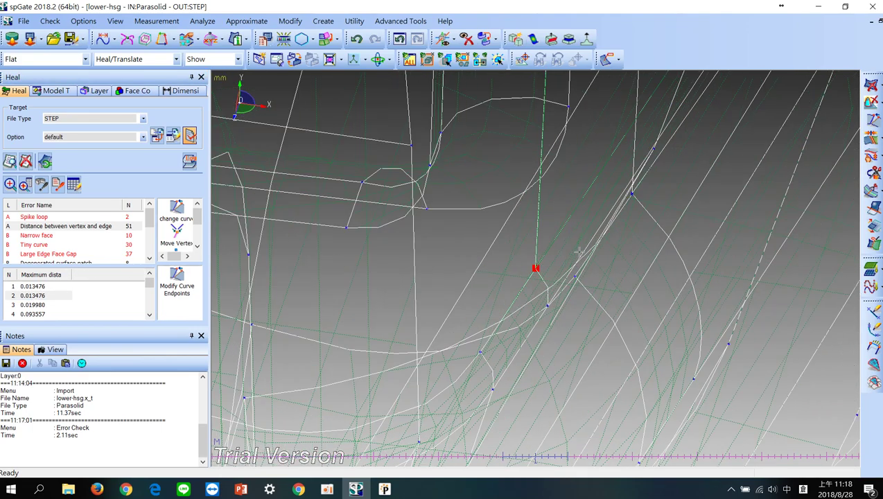
scroll(565, 251, up, 2)
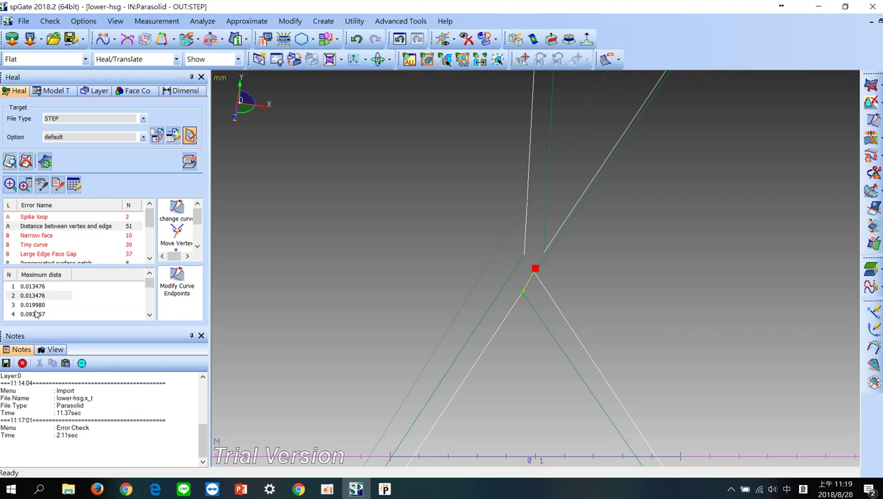
Sort distance errors largest first and zoom into the 0.246791 gap with shading restored
click(42, 276)
click(34, 288)
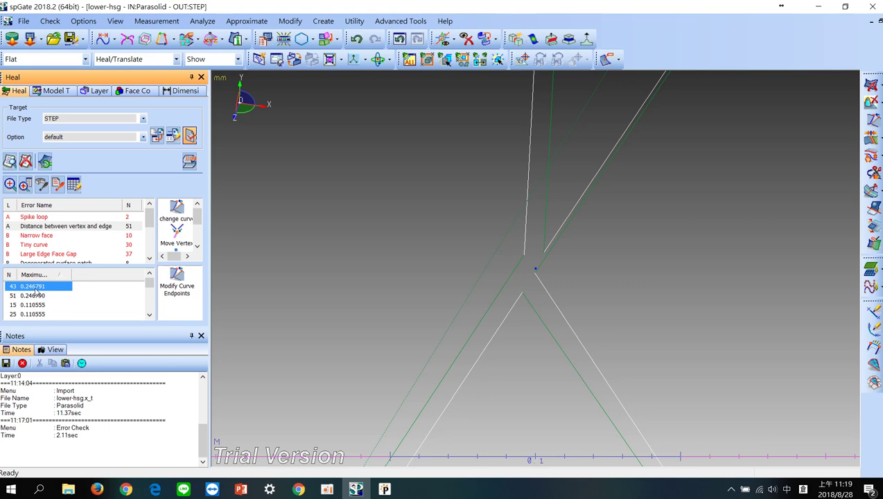
scroll(553, 334, down, 3)
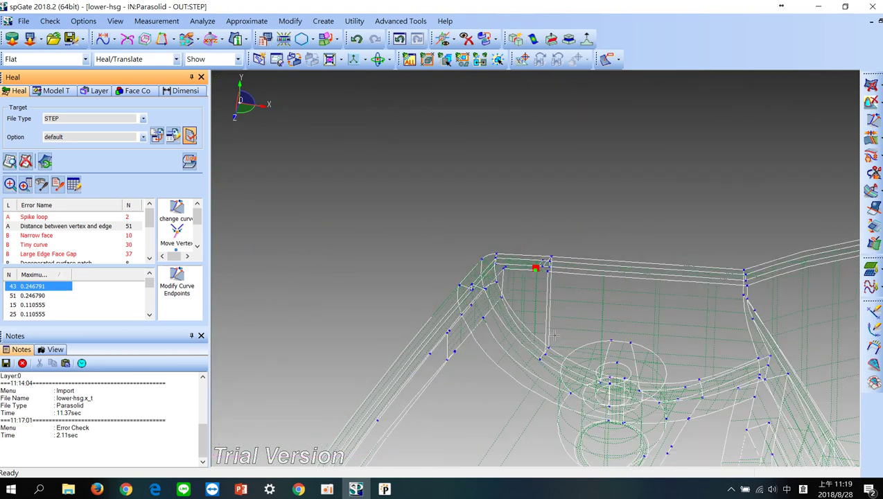
scroll(553, 335, down, 1)
scroll(554, 335, up, 2)
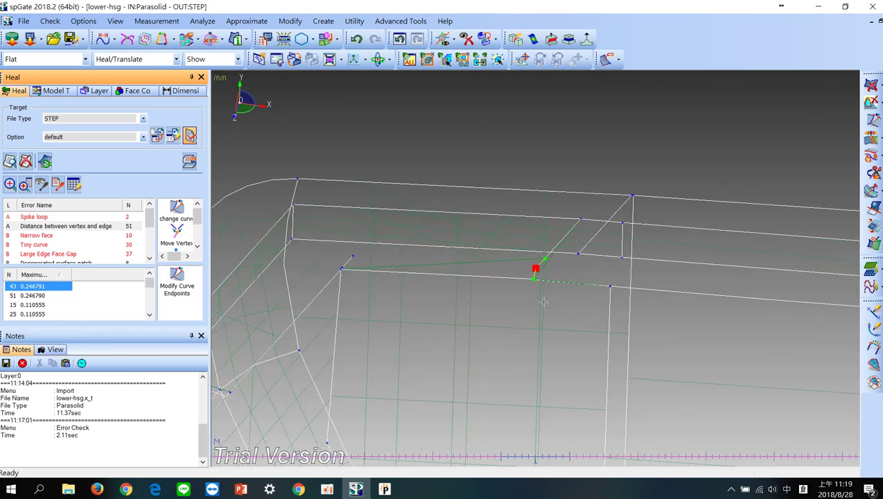
click(294, 59)
scroll(487, 258, down, 1)
scroll(497, 270, down, 1)
scroll(515, 258, up, 3)
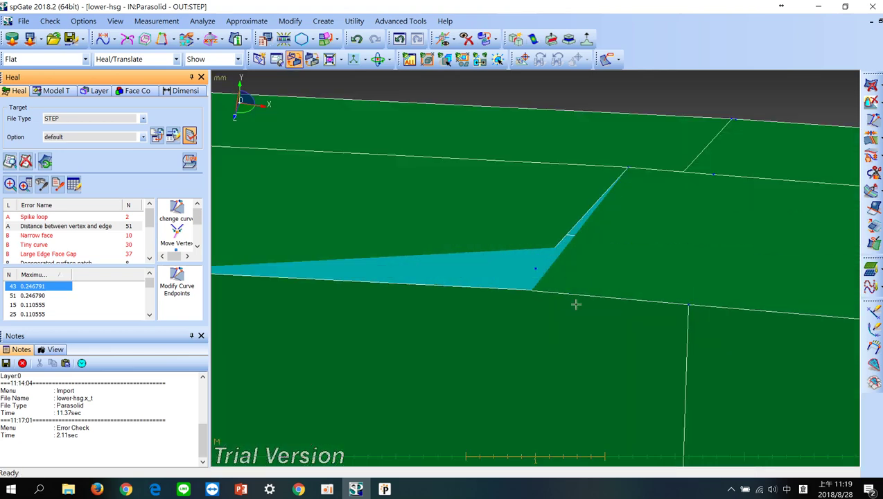
scroll(527, 266, down, 3)
scroll(523, 276, down, 1)
scroll(522, 278, up, 1)
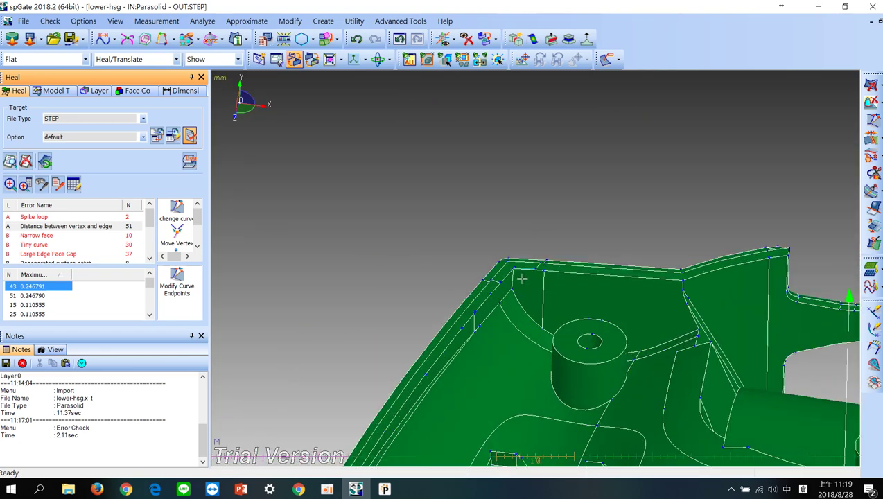
Switch to PreSys and zoom and rotate the housing to its rounded corner
click(385, 489)
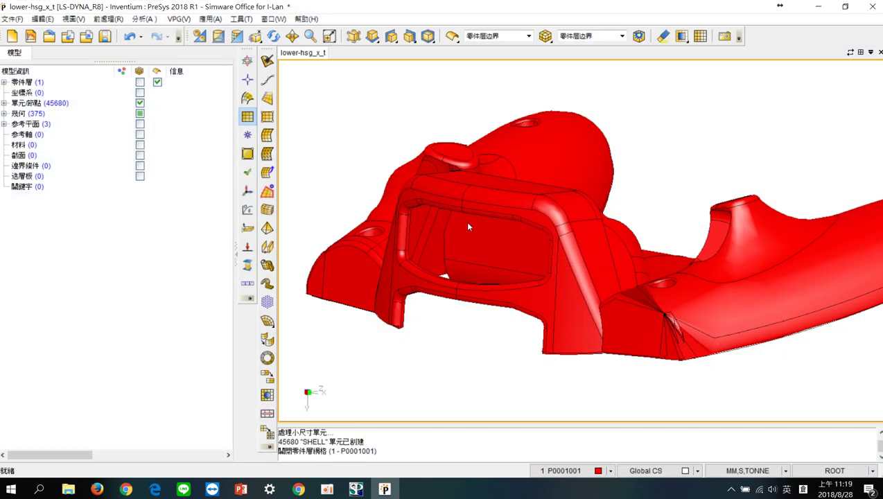
middle_drag(564, 346, 552, 184)
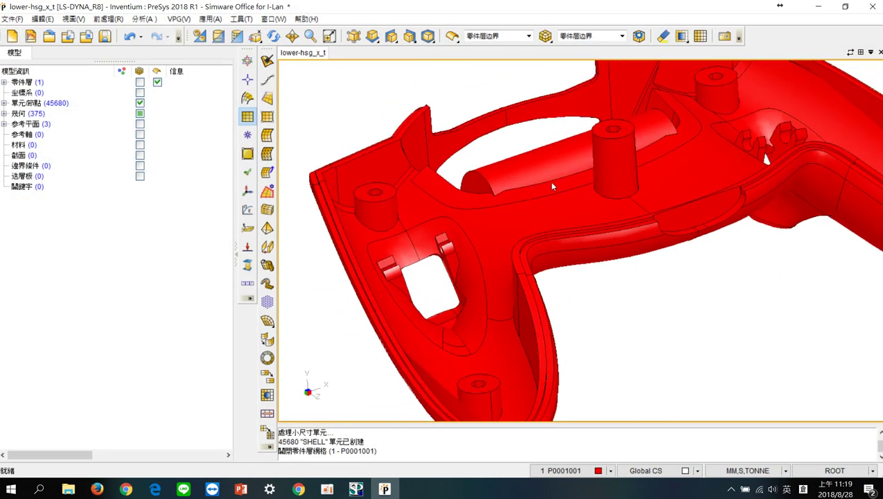
scroll(425, 180, up, 1)
scroll(417, 198, up, 2)
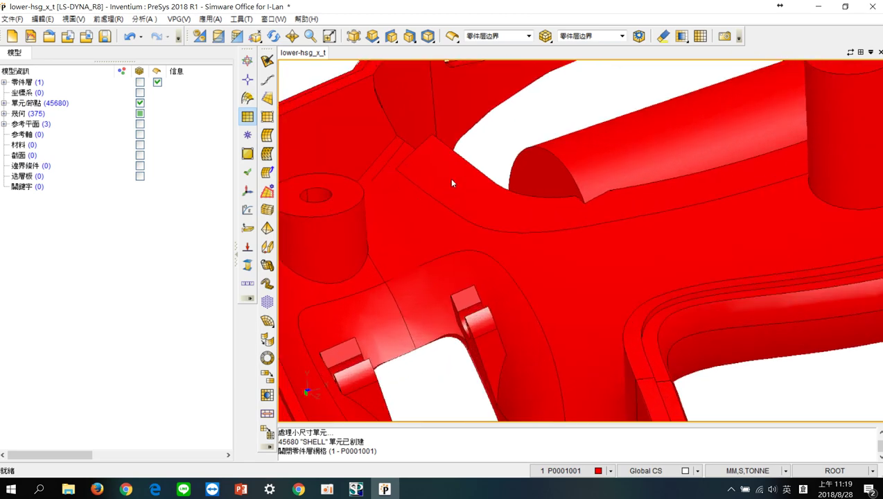
scroll(619, 192, up, 2)
scroll(707, 221, up, 1)
scroll(485, 211, up, 1)
scroll(488, 215, up, 1)
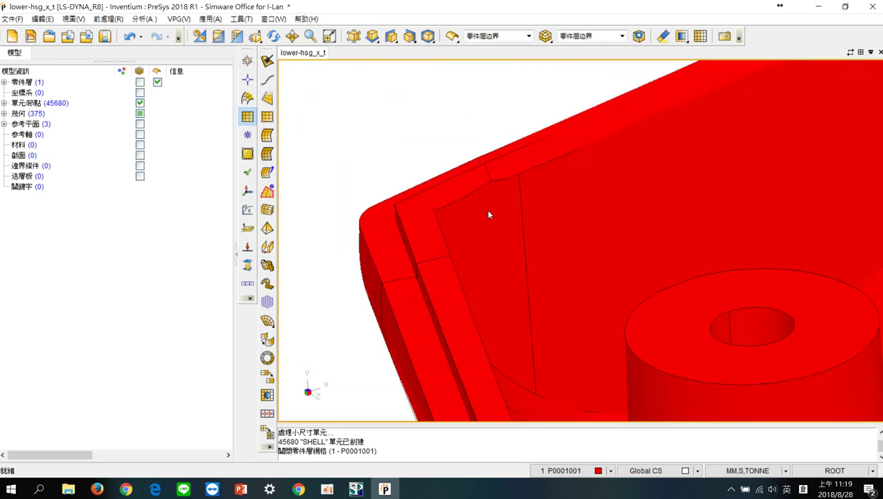
scroll(488, 215, up, 1)
scroll(496, 178, up, 1)
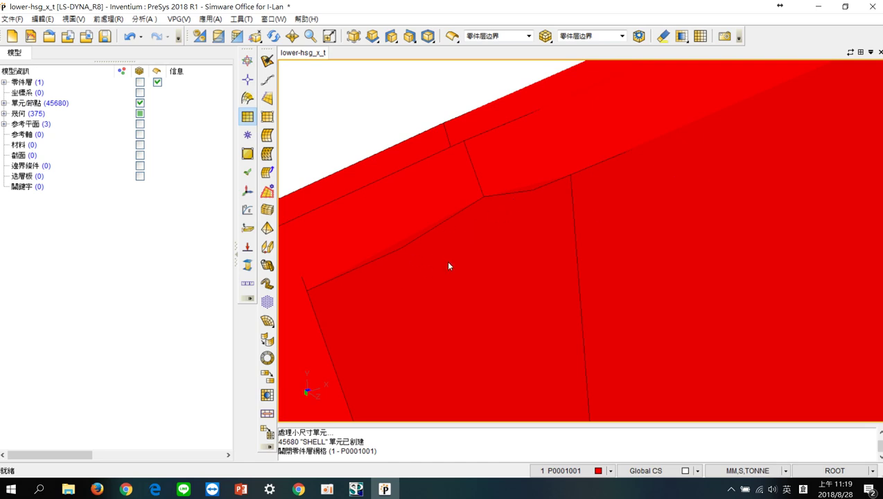
scroll(475, 328, down, 2)
scroll(476, 328, down, 1)
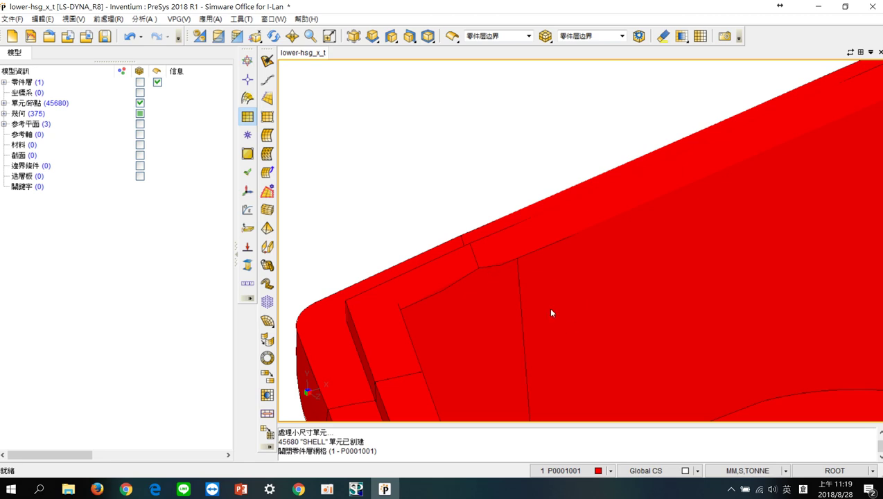
middle_drag(552, 313, 446, 325)
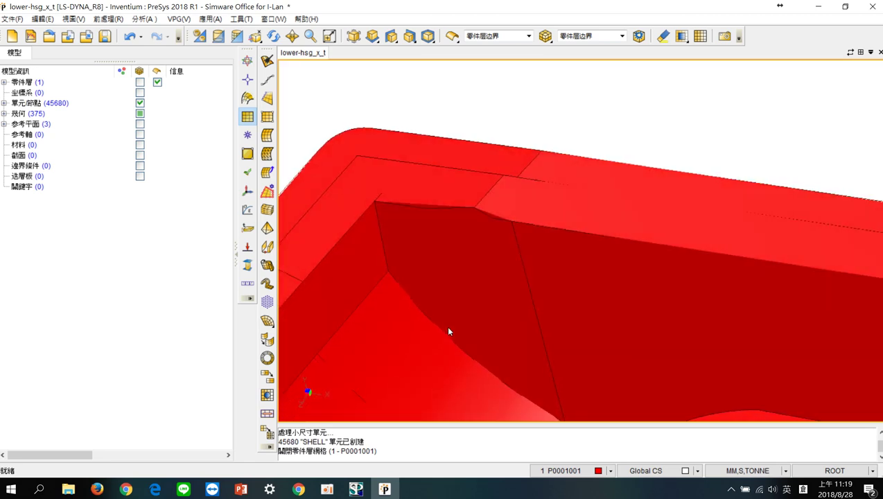
Show topology edges at the corner, revert to part-layer edges, and minimize PreSys
click(528, 40)
click(518, 79)
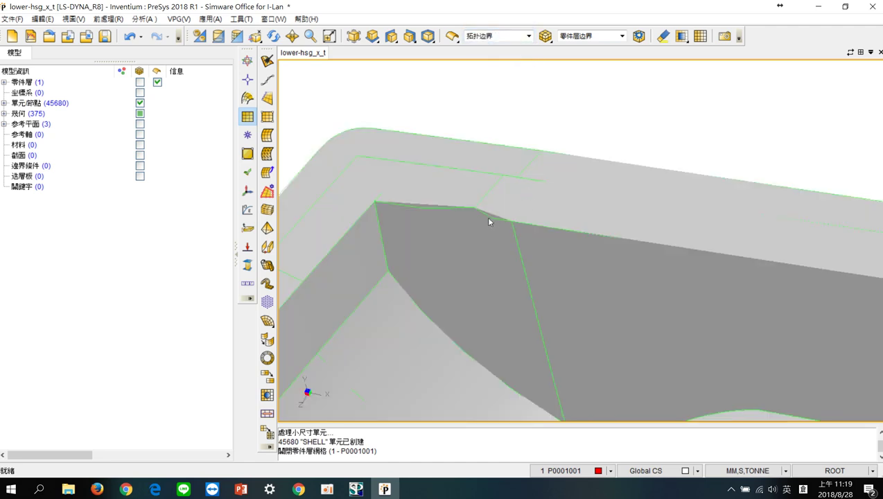
click(528, 36)
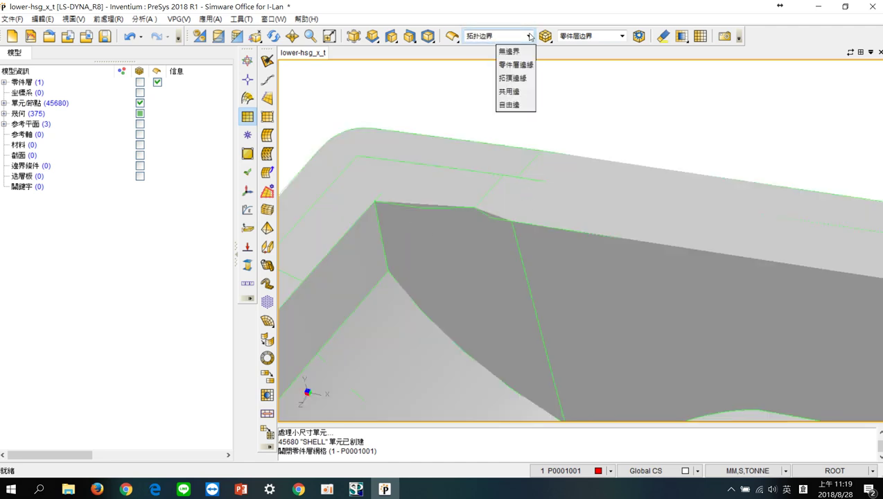
click(516, 64)
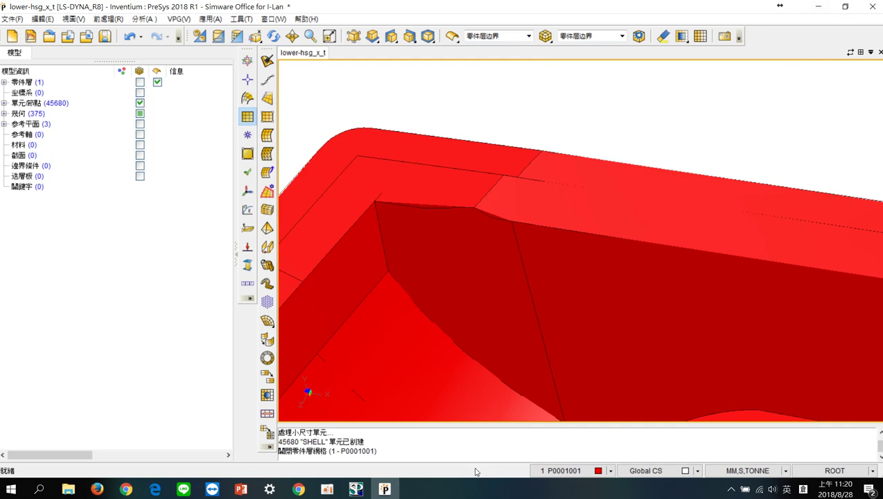
click(356, 490)
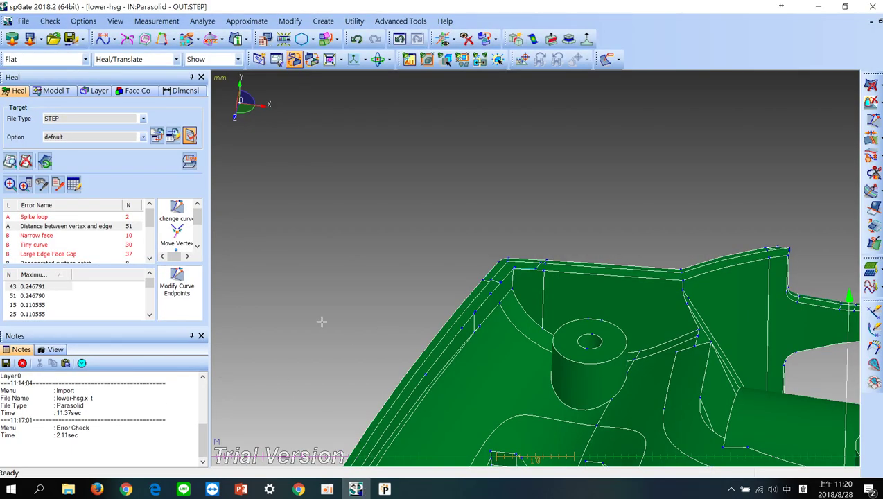
Select error 43 (0.246791) and zoom out to see the sliver at the inner rim corner
click(33, 289)
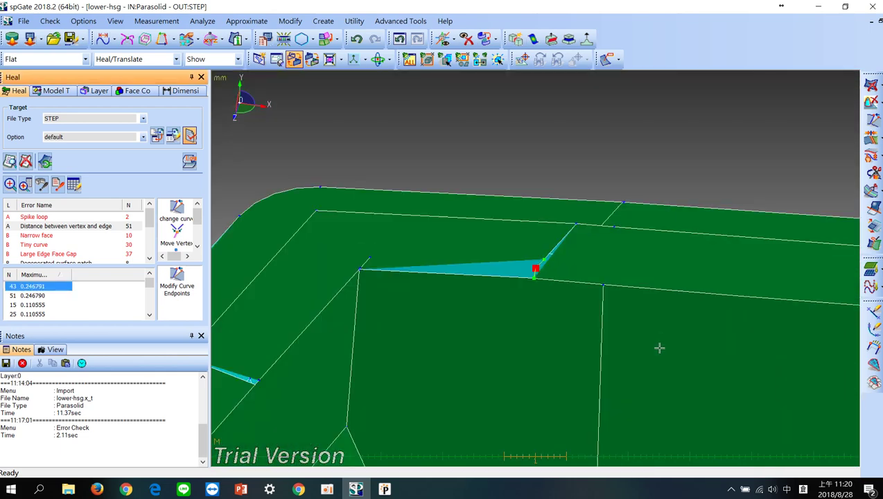
scroll(659, 348, down, 3)
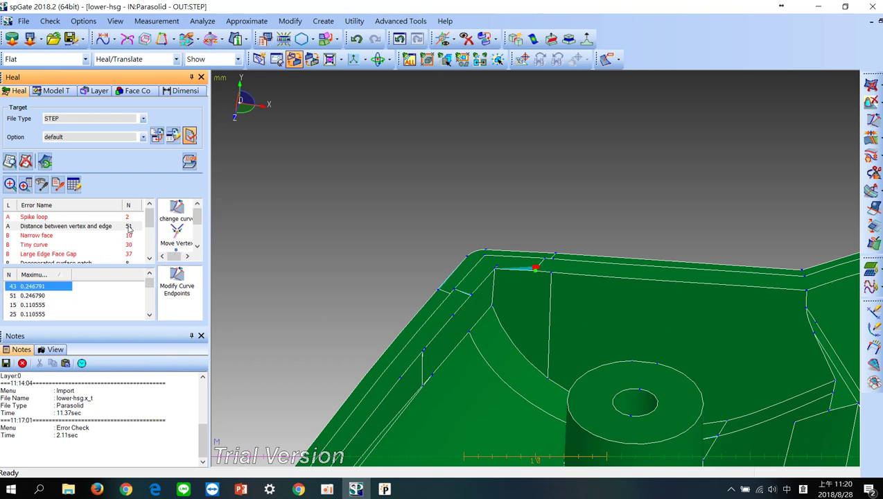
Sort the Narrow face errors by surface and select the largest sliver, row 5
click(26, 238)
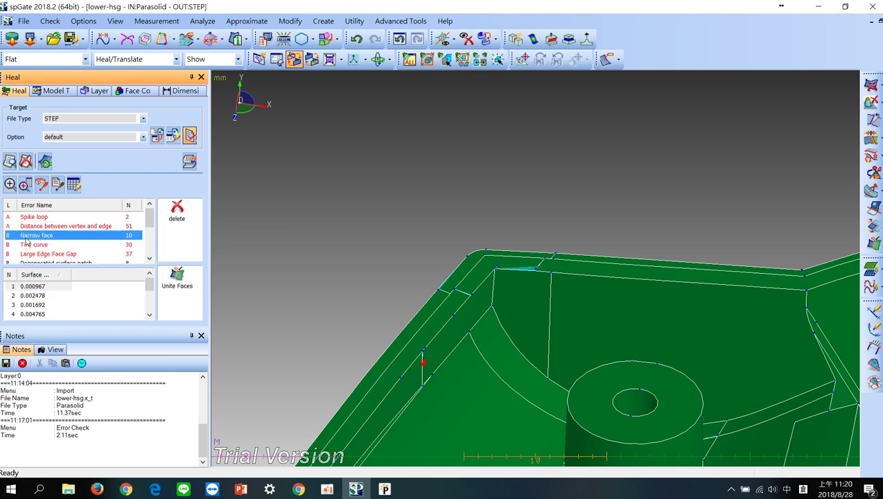
click(40, 277)
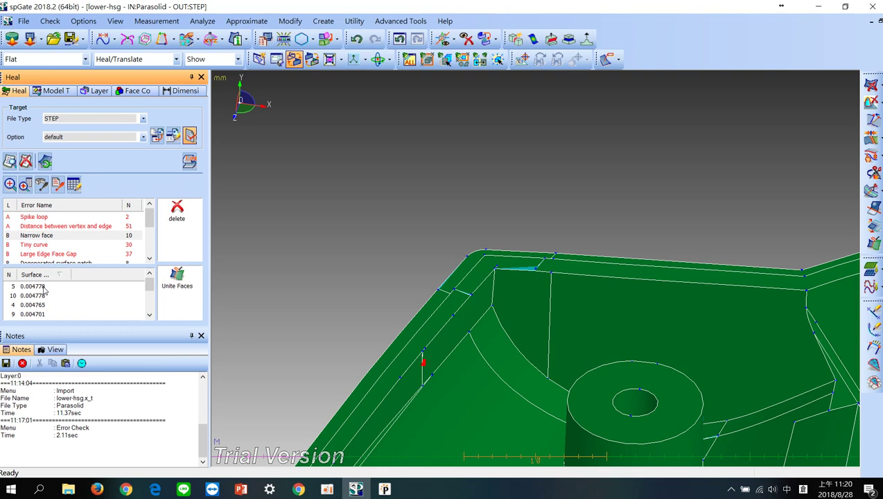
click(43, 288)
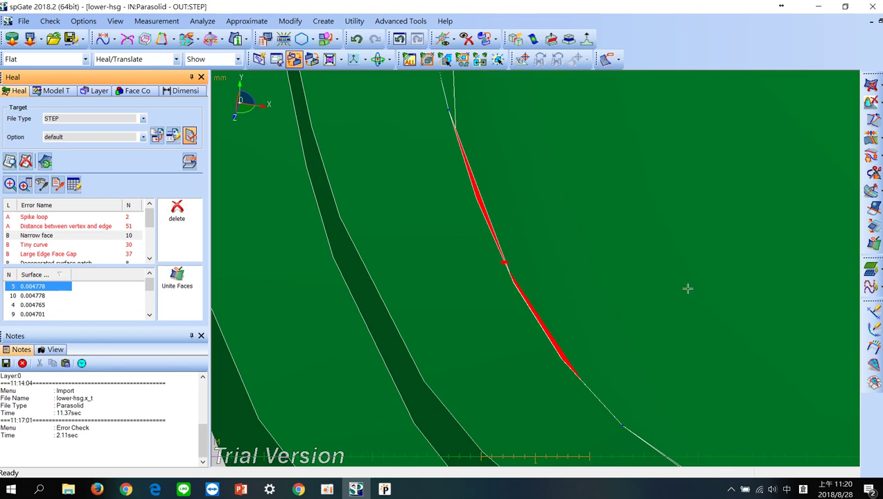
Orbit and zoom along the curved grip edge to follow the sliver, then list vertex-to-edge errors
mouse_move(610, 296)
middle_down()
mouse_move(489, 316)
mouse_move(508, 318)
middle_up()
scroll(512, 312, down, 2)
scroll(529, 270, down, 2)
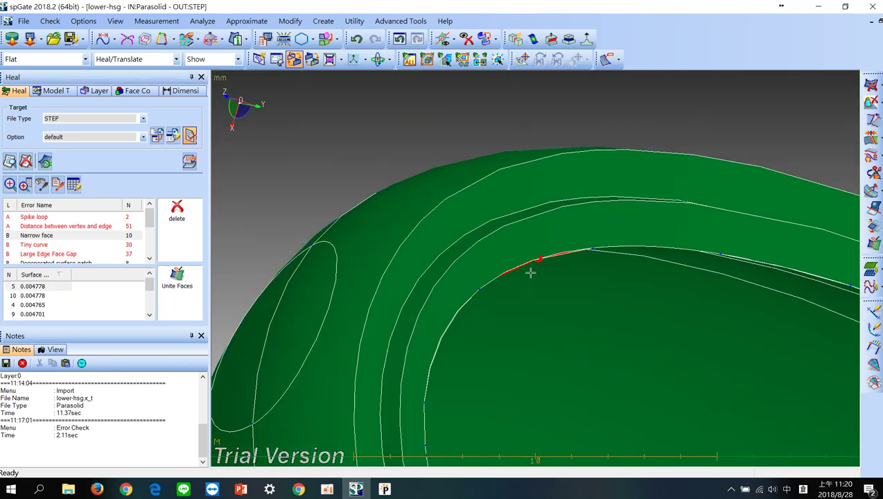
scroll(535, 254, up, 4)
scroll(538, 262, down, 2)
scroll(537, 266, down, 3)
scroll(538, 270, up, 4)
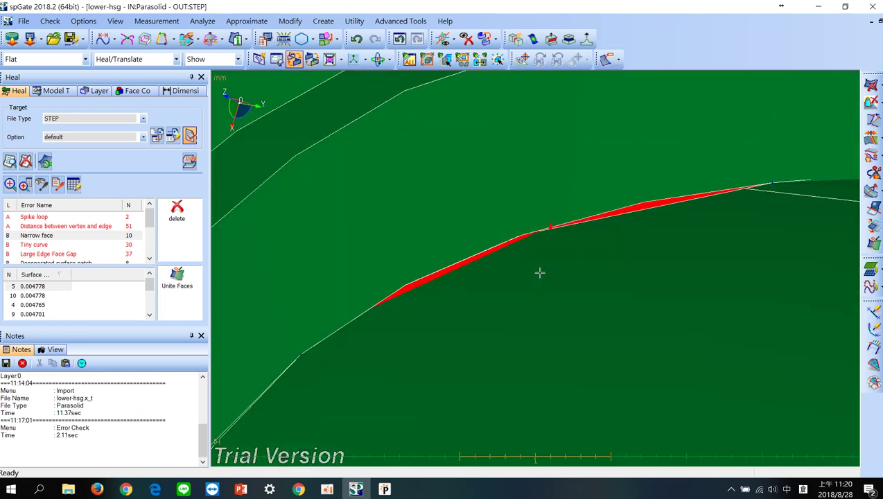
scroll(537, 272, up, 2)
scroll(543, 271, down, 1)
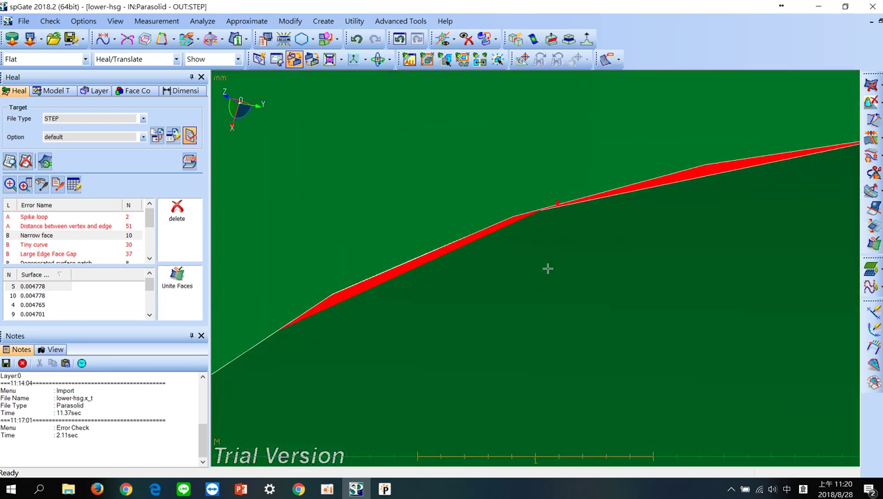
scroll(545, 268, down, 3)
mouse_move(562, 301)
middle_down()
mouse_move(509, 221)
mouse_move(396, 151)
mouse_move(420, 128)
mouse_move(614, 185)
mouse_move(784, 300)
mouse_move(684, 348)
mouse_move(583, 422)
mouse_move(568, 346)
middle_up()
scroll(585, 240, up, 3)
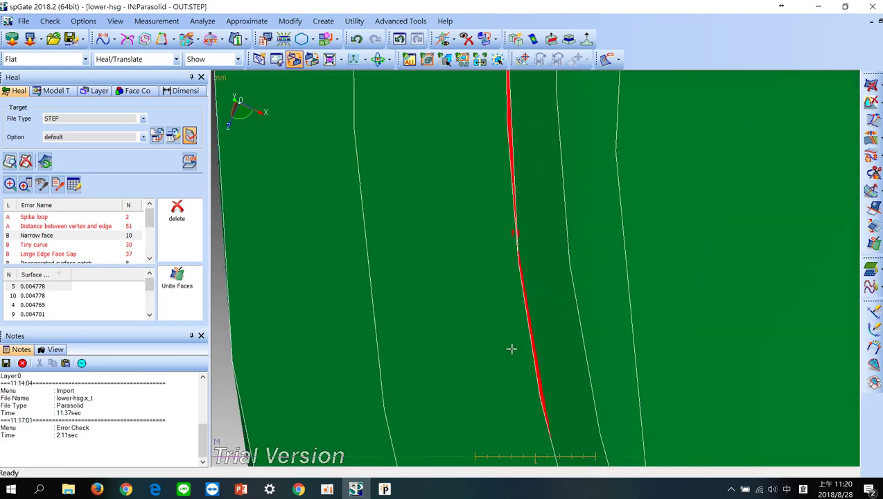
scroll(634, 246, down, 3)
scroll(633, 245, down, 2)
scroll(611, 205, up, 3)
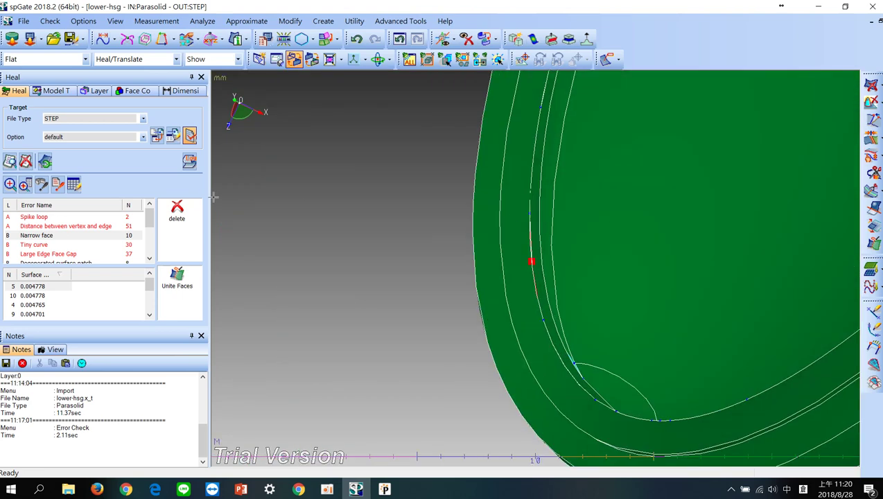
click(81, 227)
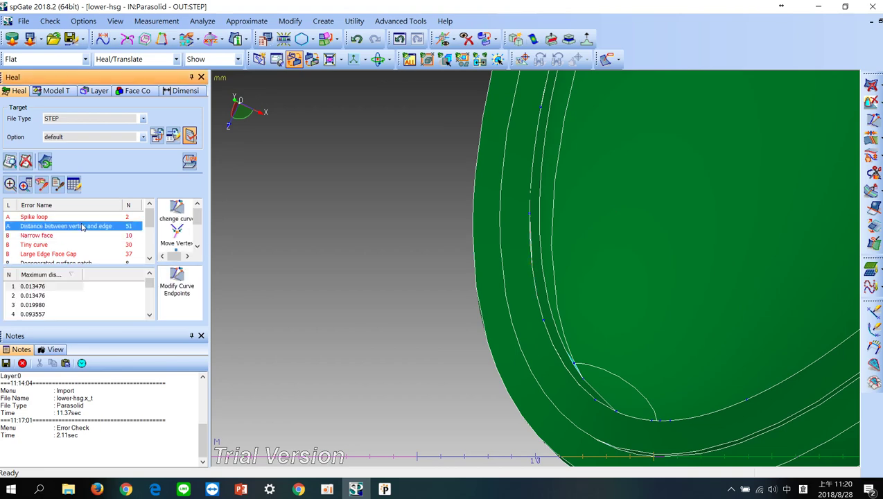
Sort by maximum distance and apply Change Curve to the 0.246791 gap, row 43
click(39, 277)
click(34, 286)
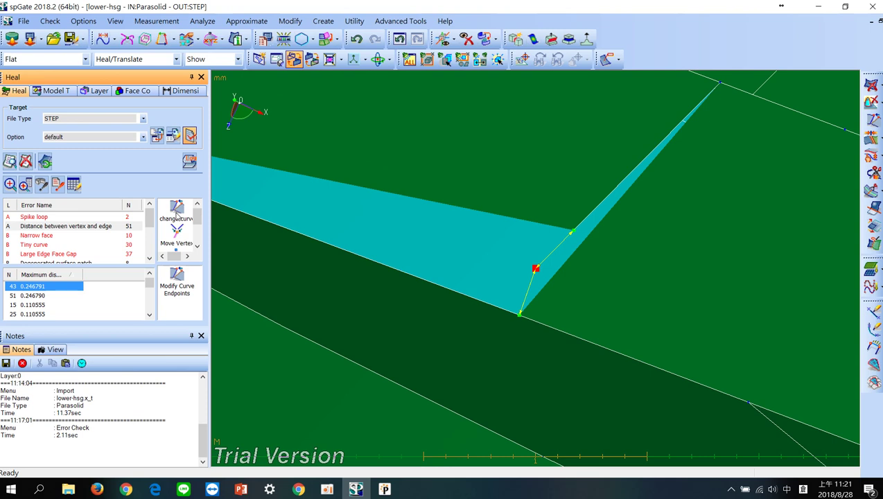
click(177, 216)
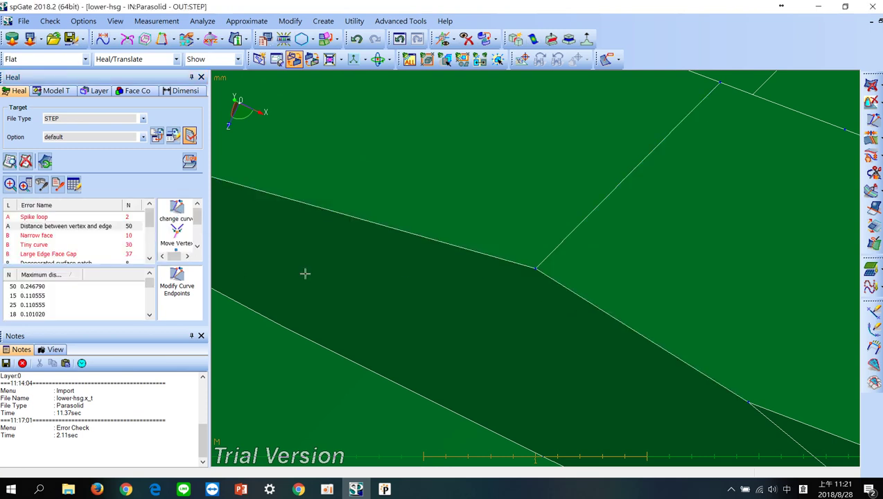
Compare the corner in PreSys, then undo the fix and reselect the 0.246791 gap
click(387, 490)
scroll(459, 204, up, 3)
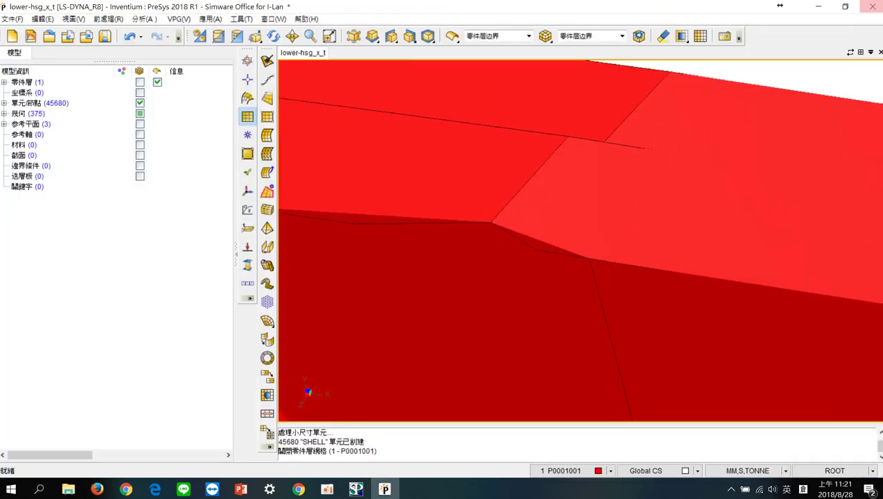
click(818, 7)
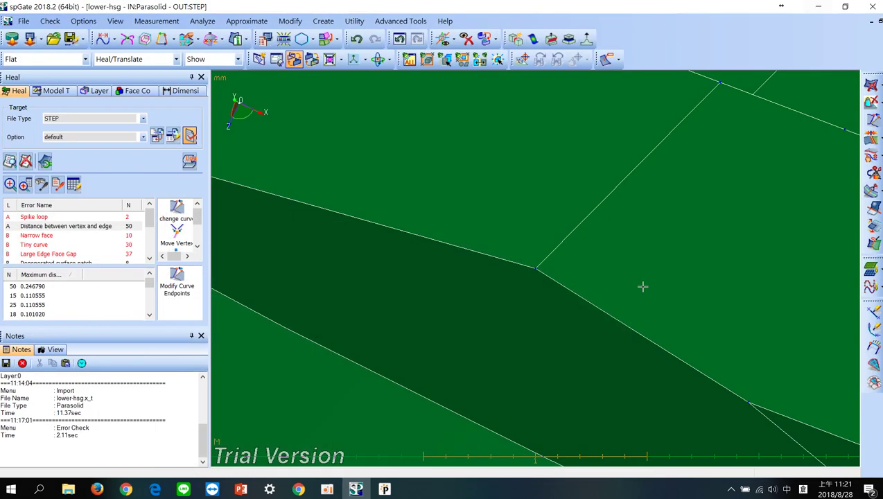
scroll(547, 339, down, 2)
scroll(546, 341, down, 2)
scroll(540, 290, up, 3)
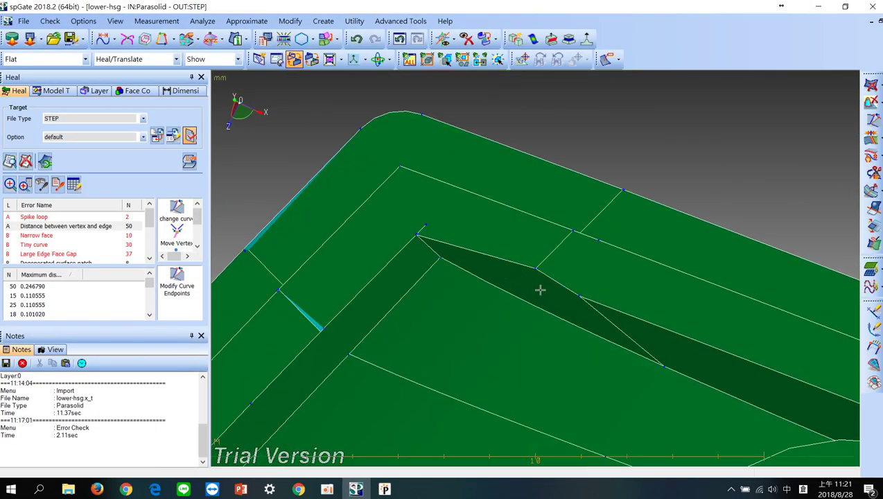
click(533, 268)
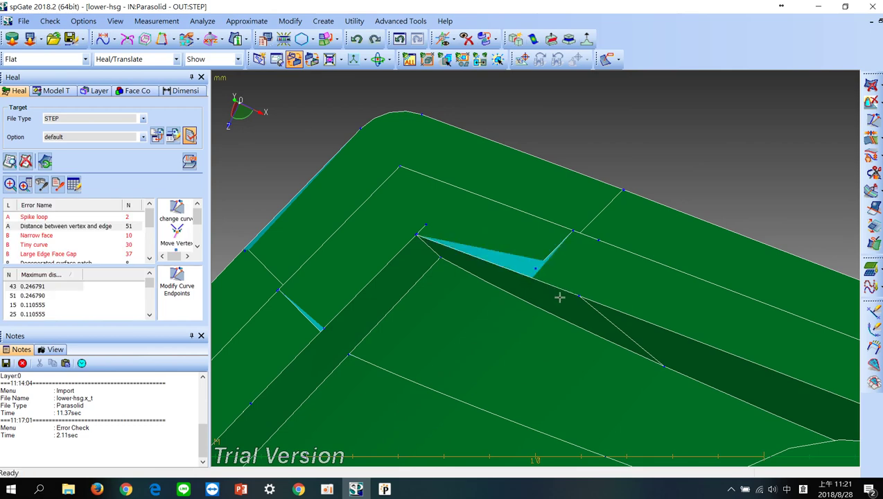
click(40, 289)
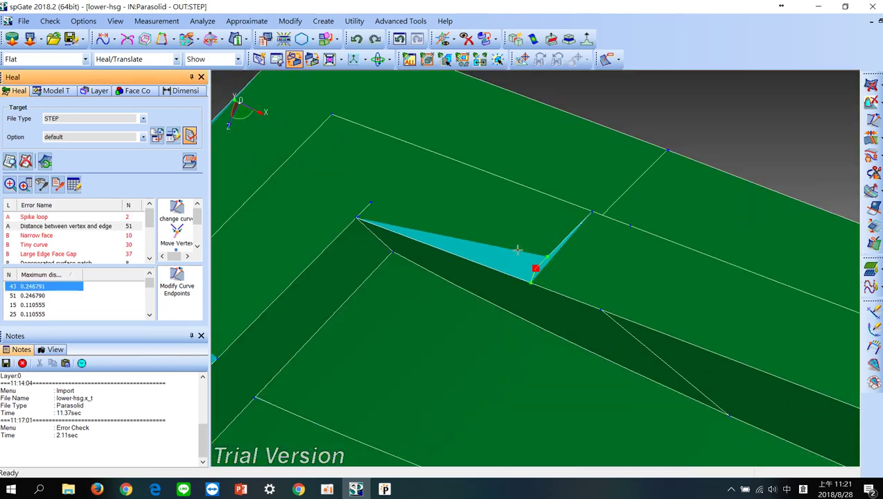
Move the 0.246791 gap's vertex to a candidate curve end-point and confirm
click(177, 236)
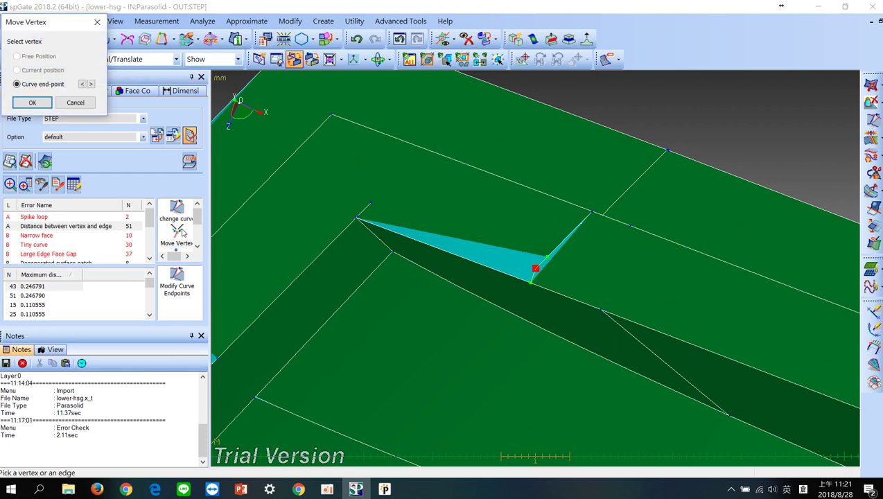
click(91, 85)
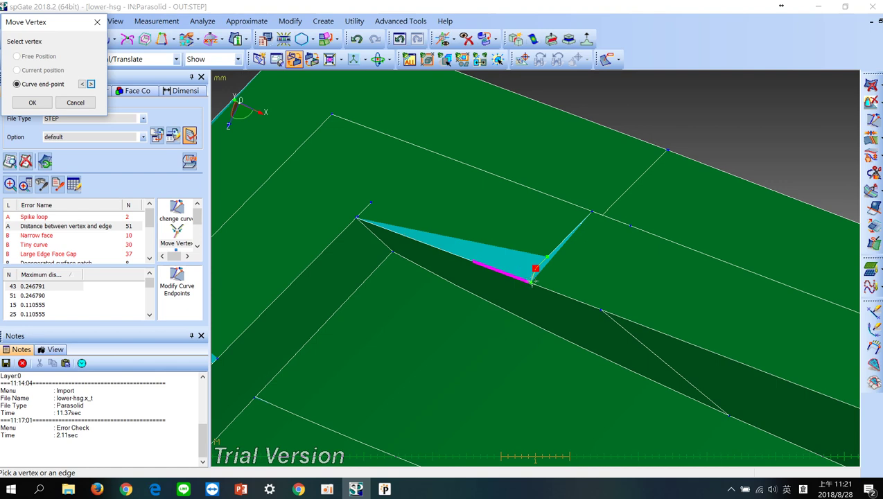
click(91, 85)
click(91, 85)
click(44, 103)
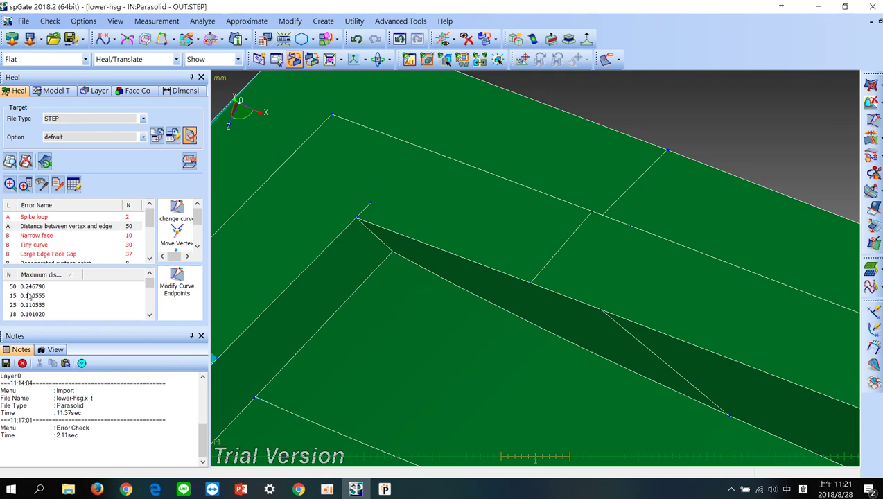
Move the vertex of the 0.246790 gap onto the nearby curve end-point
click(40, 286)
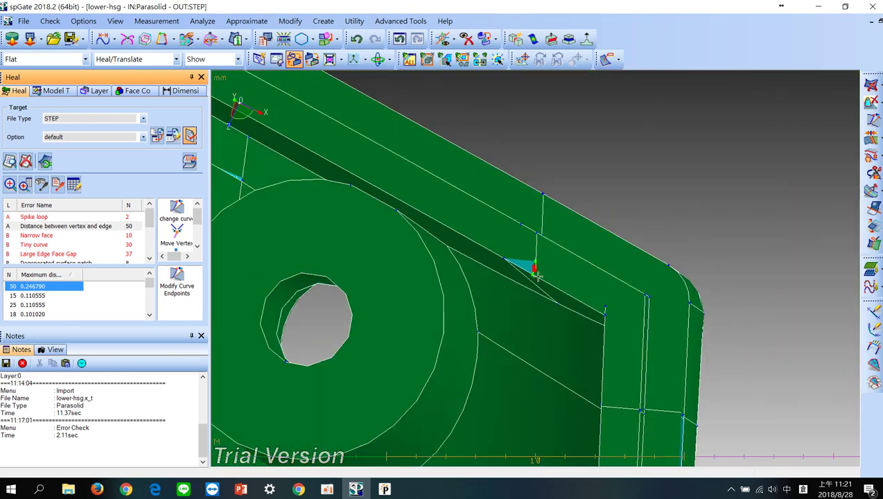
middle_drag(535, 275, 493, 330)
scroll(542, 316, up, 5)
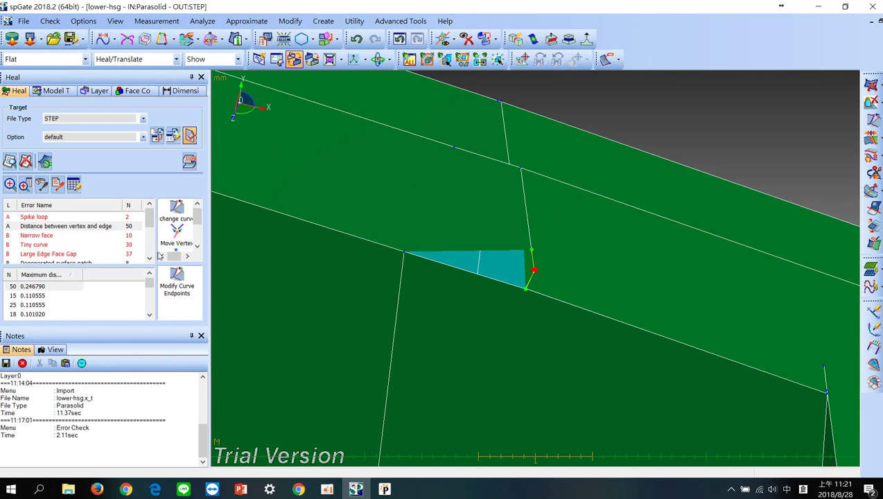
click(176, 229)
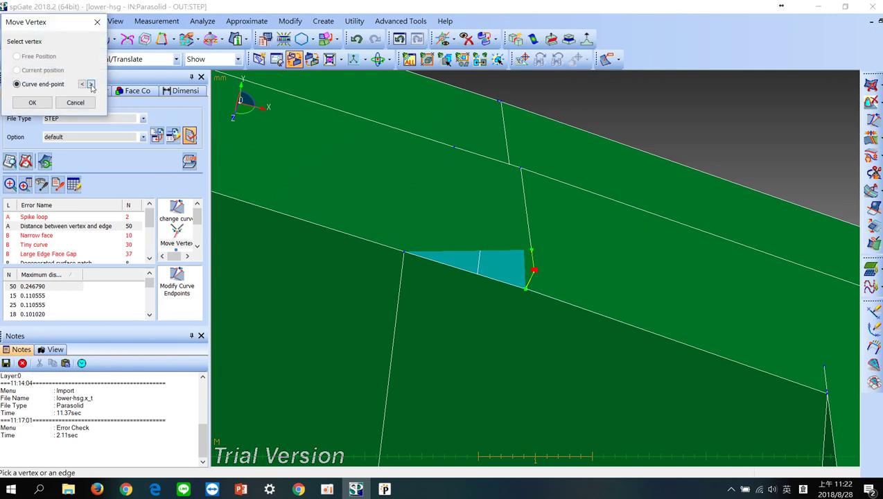
click(91, 85)
click(32, 102)
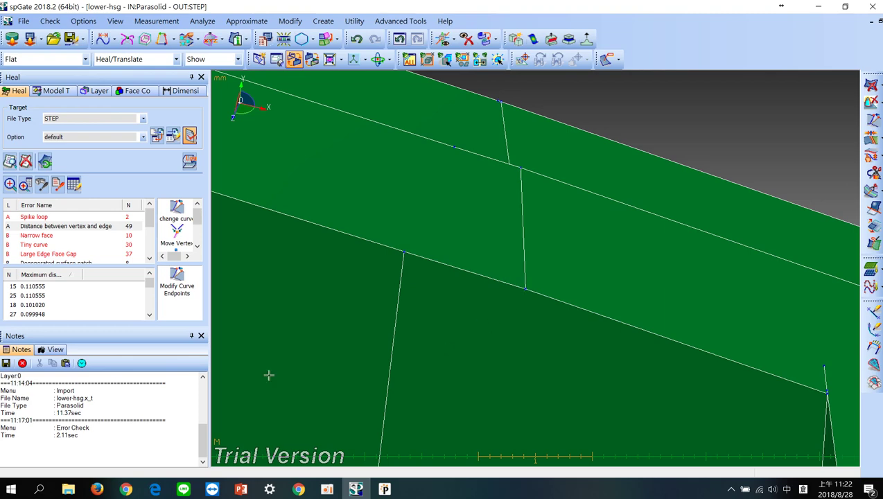
Apply Change Curve to close the two 0.110555 vertex-to-edge gaps
click(35, 286)
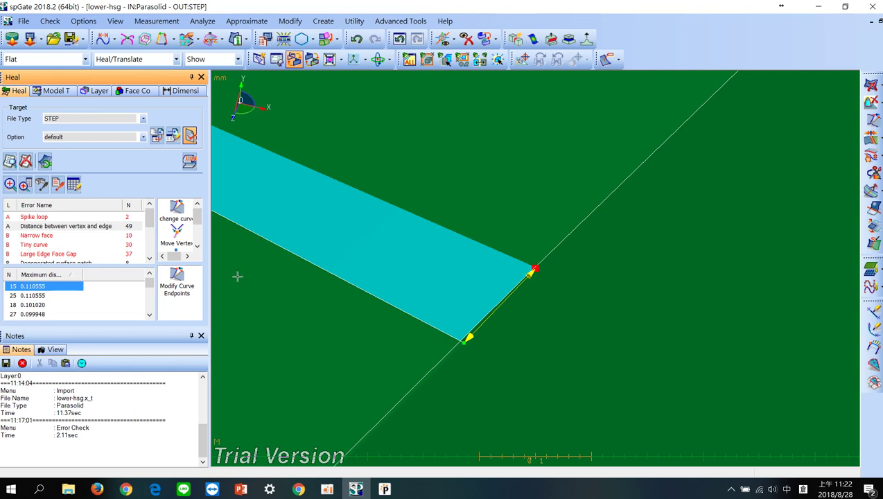
click(179, 216)
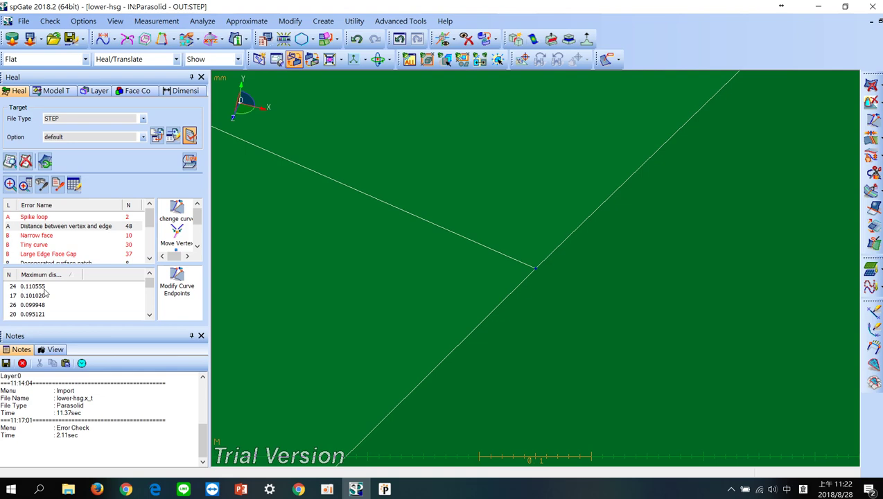
click(44, 290)
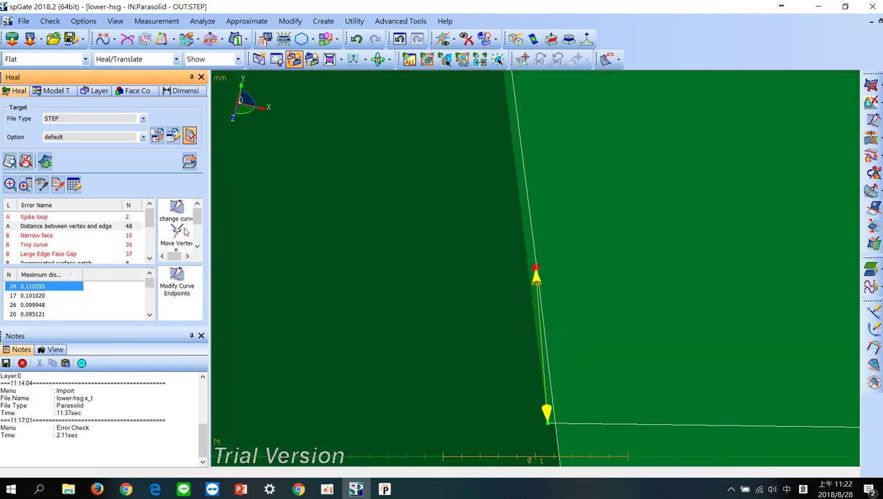
scroll(510, 301, down, 3)
scroll(511, 302, down, 3)
mouse_move(517, 276)
middle_down()
mouse_move(668, 267)
mouse_move(609, 319)
middle_up()
scroll(502, 252, up, 5)
scroll(509, 262, up, 2)
scroll(412, 309, down, 3)
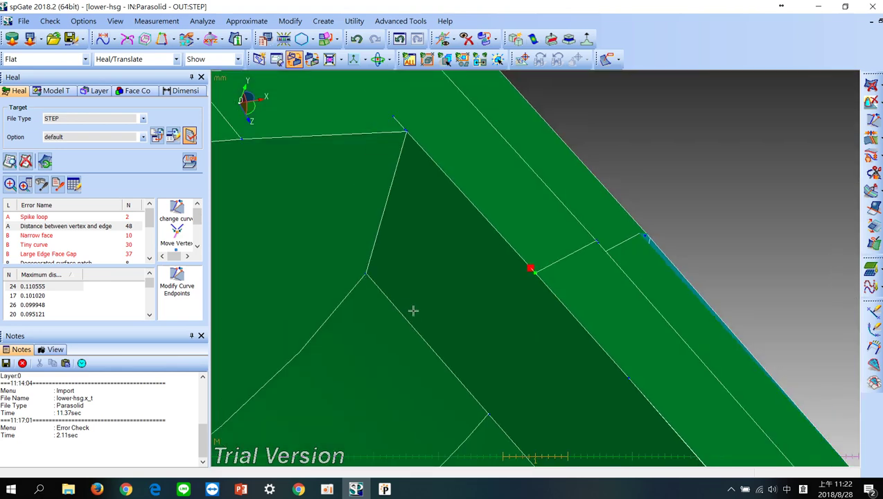
scroll(412, 309, down, 2)
click(178, 217)
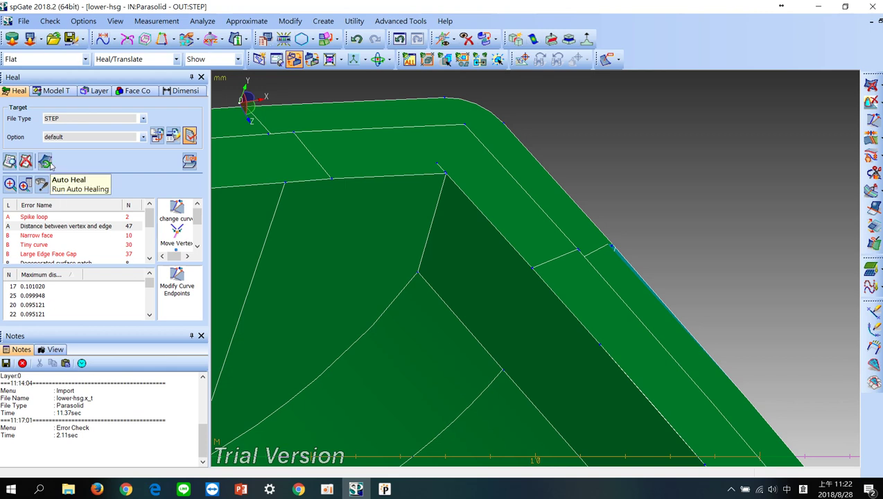
click(35, 246)
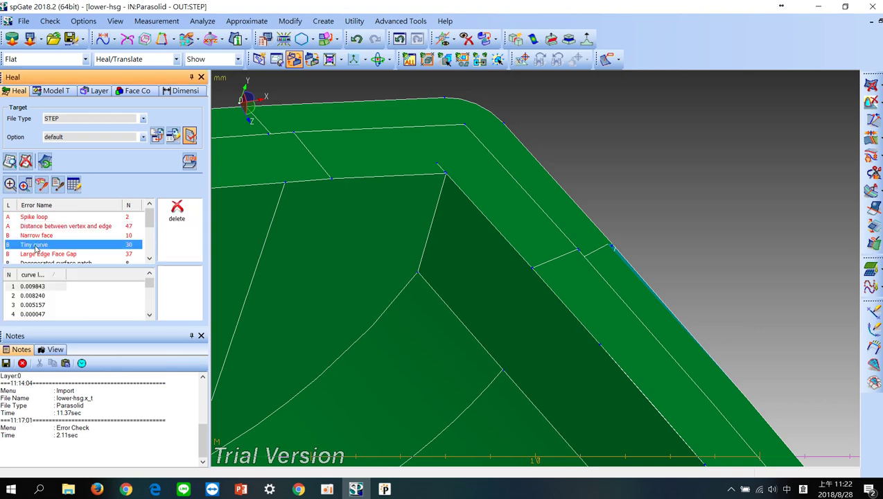
click(33, 305)
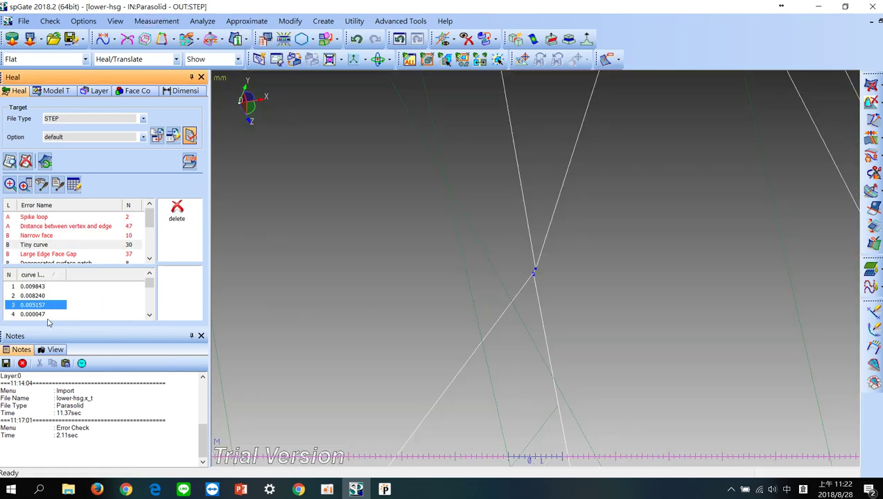
click(34, 314)
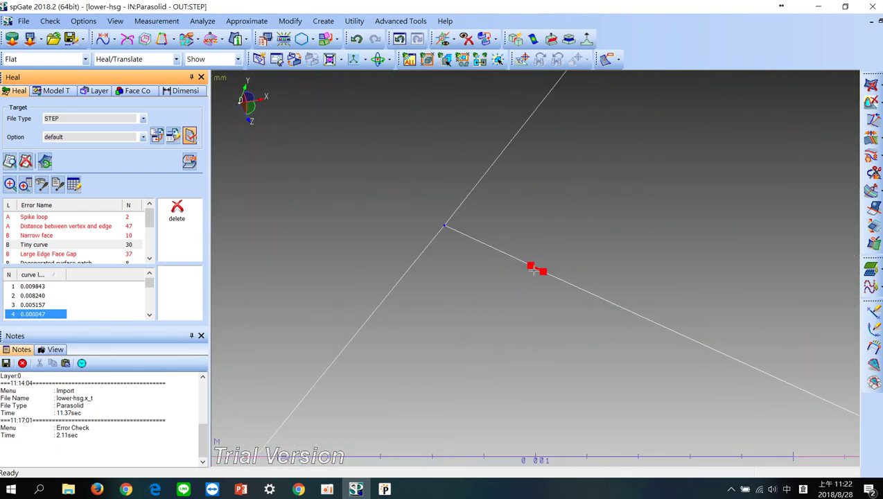
scroll(534, 270, up, 3)
scroll(478, 277, down, 5)
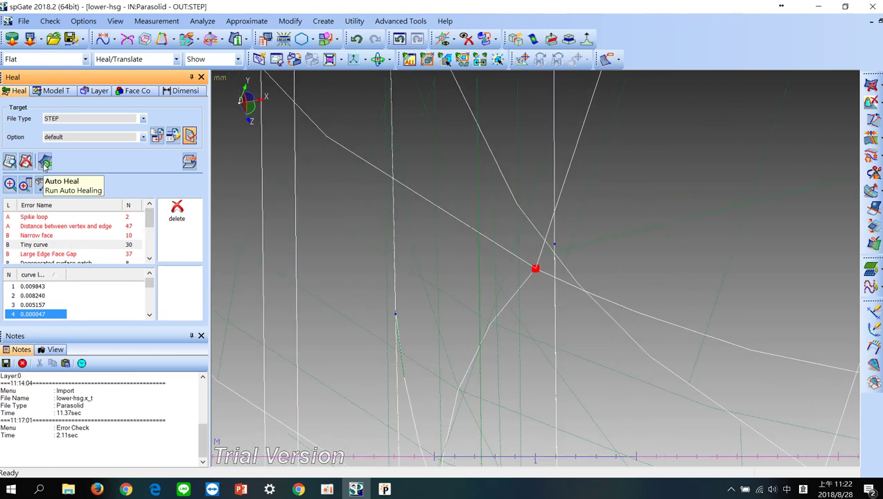
scroll(364, 208, down, 5)
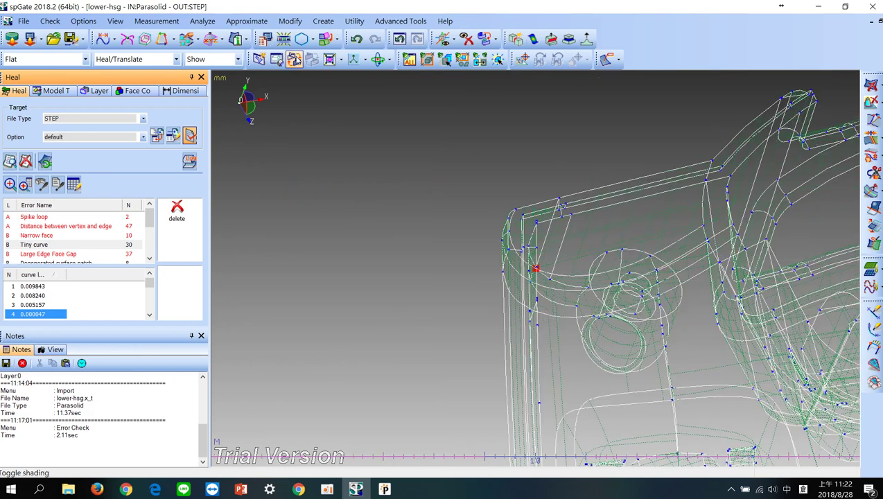
click(294, 58)
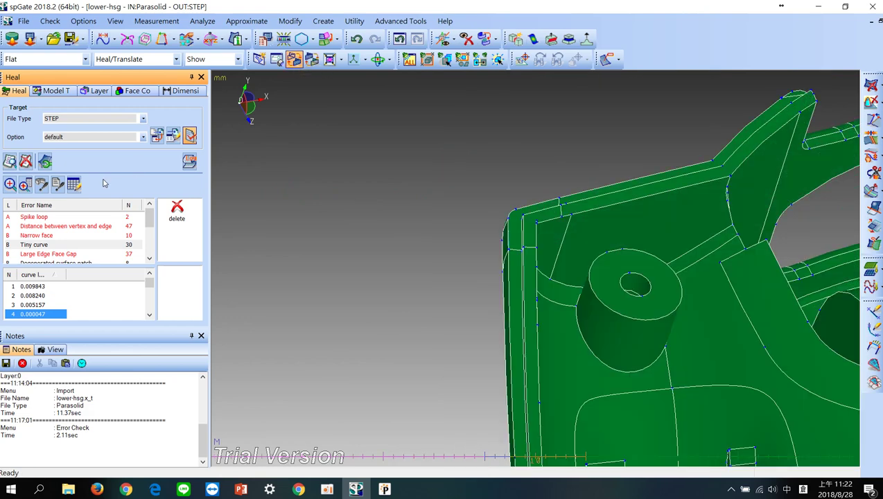
click(44, 226)
Show the 0.013476 vertex–edge gap in wireframe and orbit around it
click(24, 288)
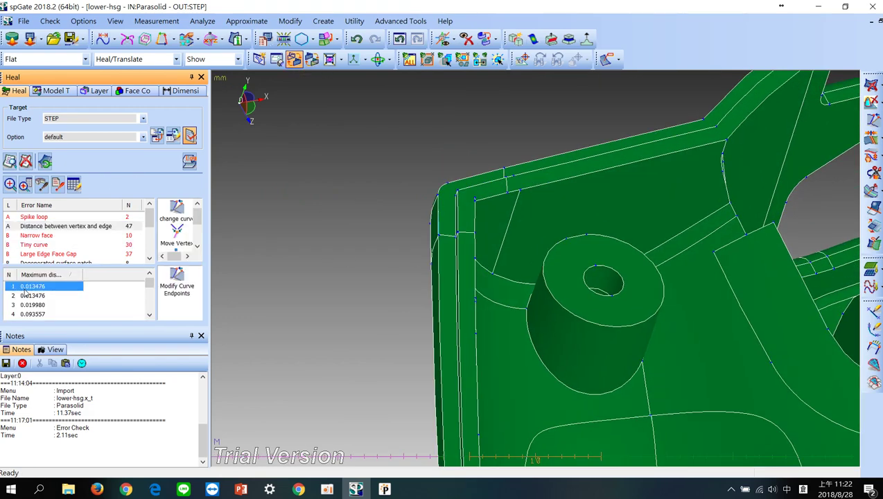
click(296, 60)
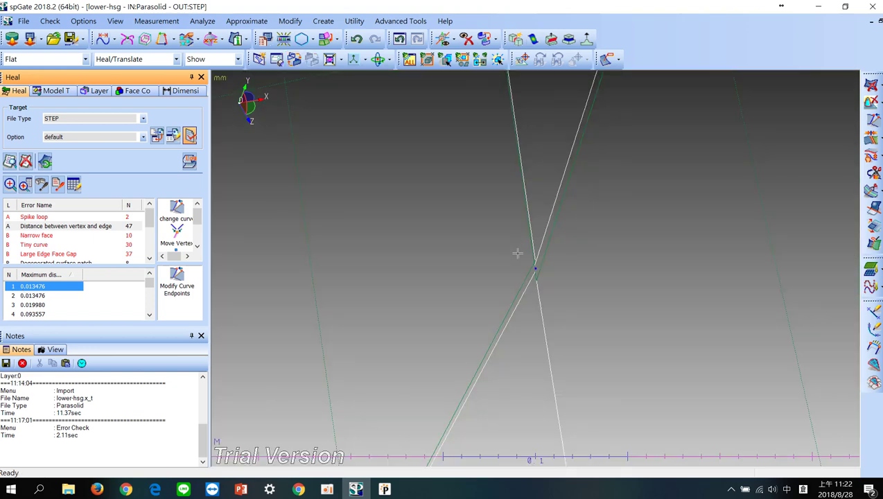
scroll(545, 265, down, 3)
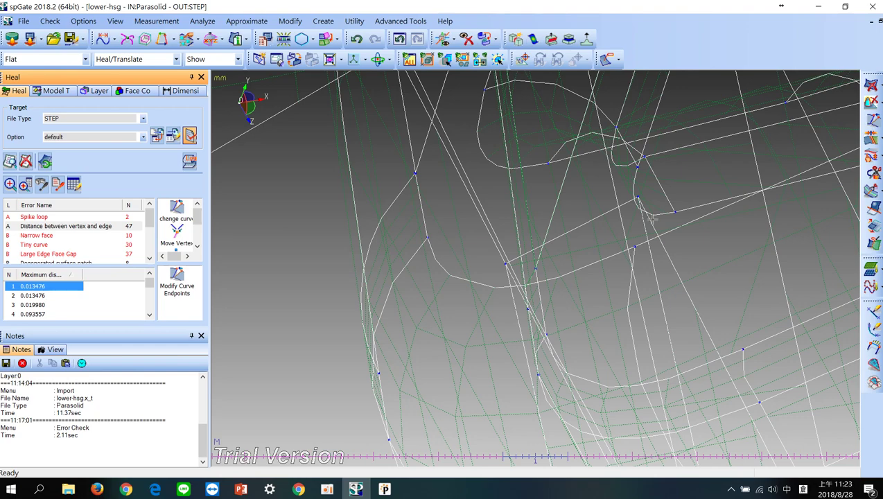
mouse_move(577, 205)
middle_down()
mouse_move(455, 204)
mouse_move(431, 222)
middle_up()
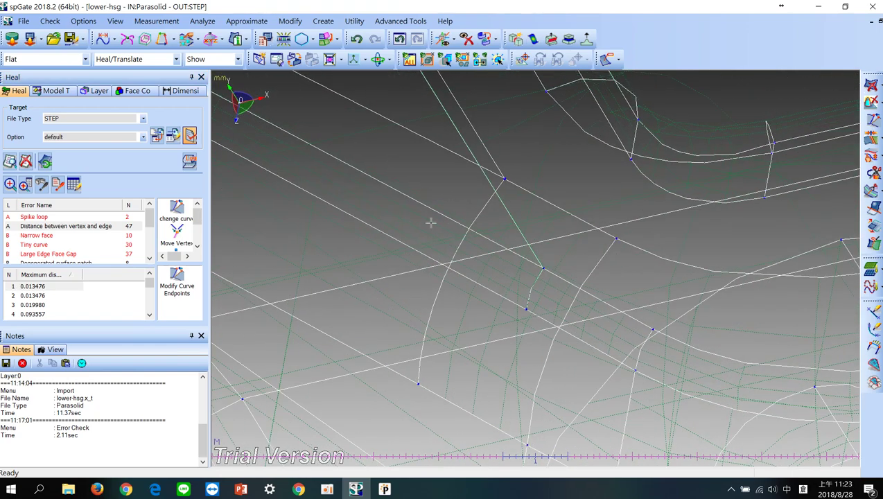
Sort gaps largest first and inspect the 0.101020 sliver face in shaded view
click(61, 276)
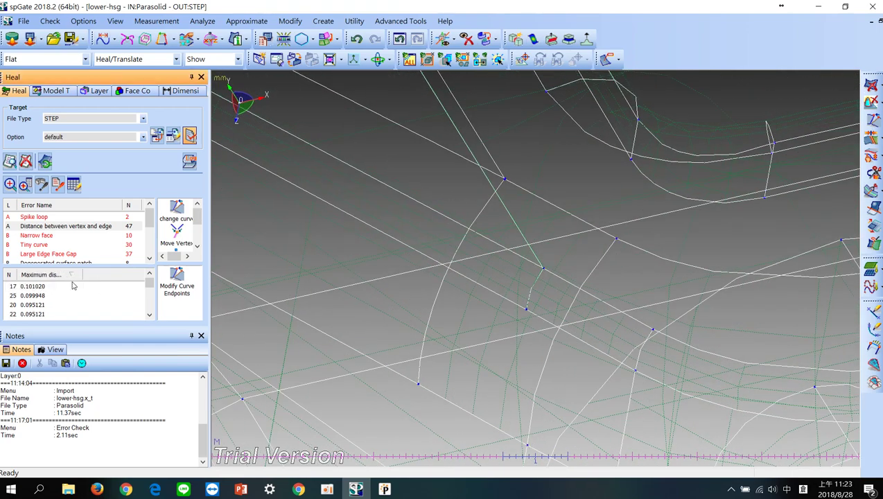
click(36, 288)
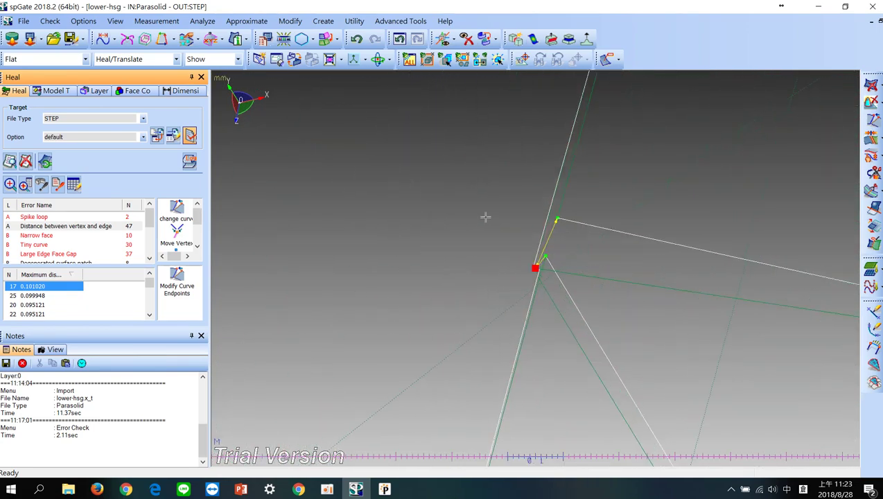
click(294, 59)
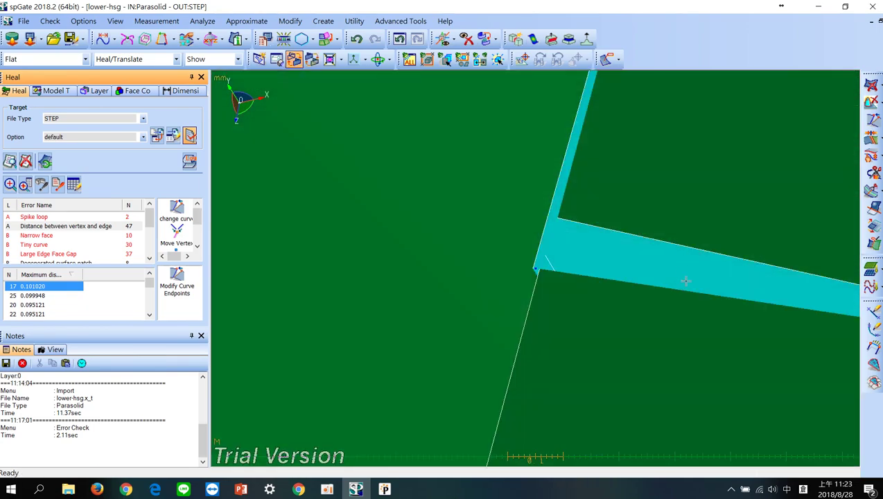
scroll(562, 281, down, 2)
scroll(564, 295, down, 2)
scroll(565, 298, down, 3)
middle_drag(564, 298, 649, 267)
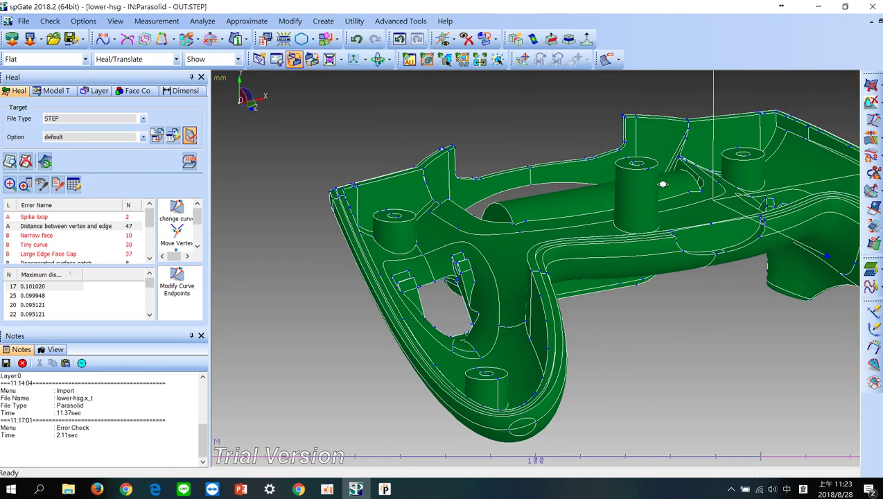
scroll(596, 305, up, 5)
scroll(596, 306, up, 3)
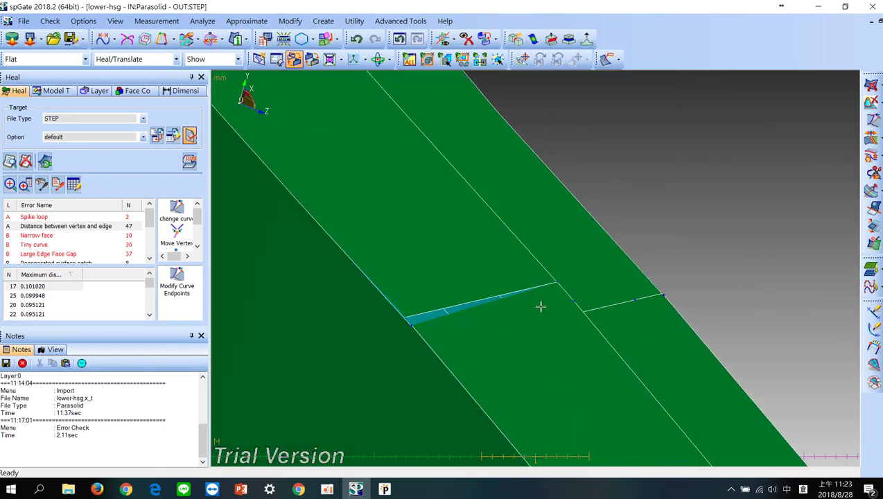
mouse_move(596, 306)
middle_down()
mouse_move(670, 213)
mouse_move(665, 226)
middle_up()
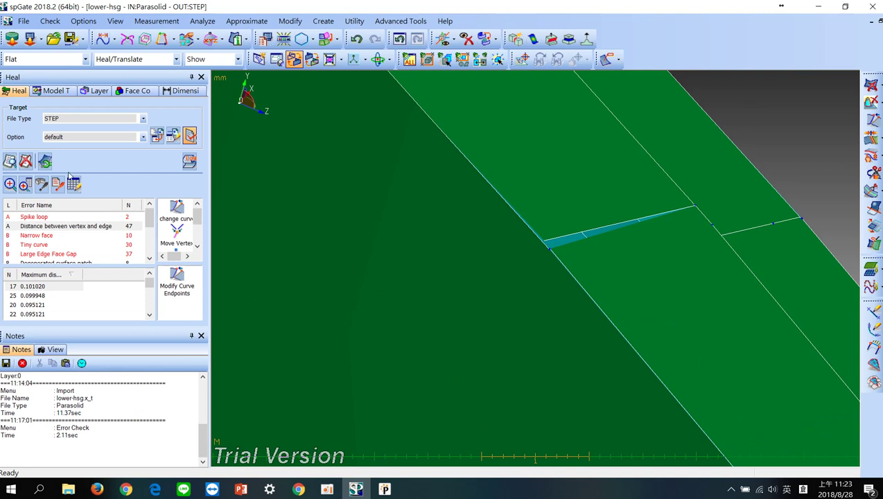
Rerun Auto Heal on the whole part, then select the 0.270748 edge-face gap
click(45, 162)
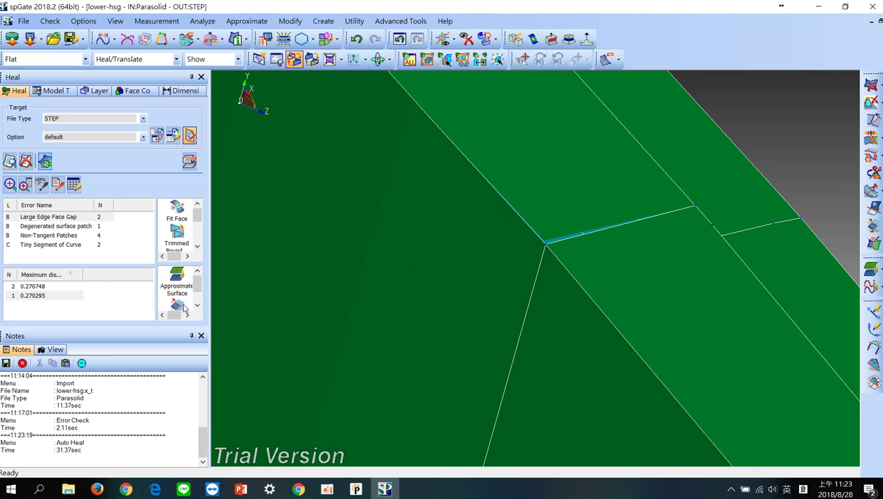
click(33, 287)
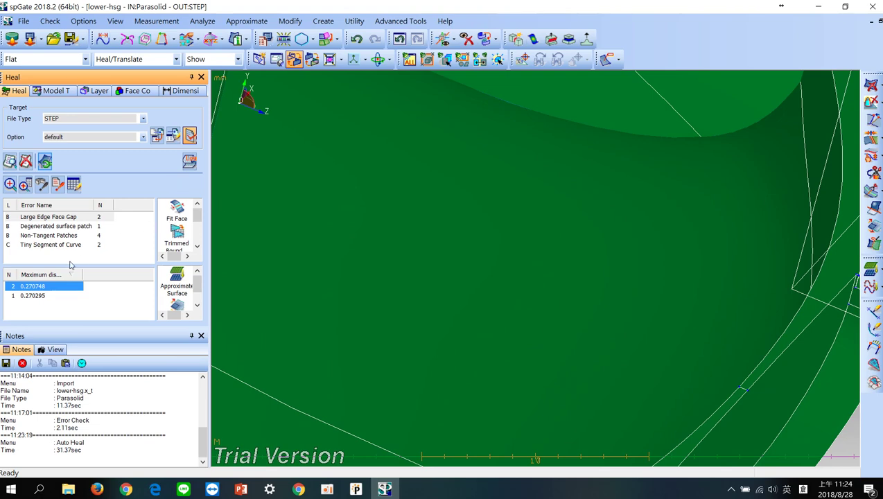
click(312, 59)
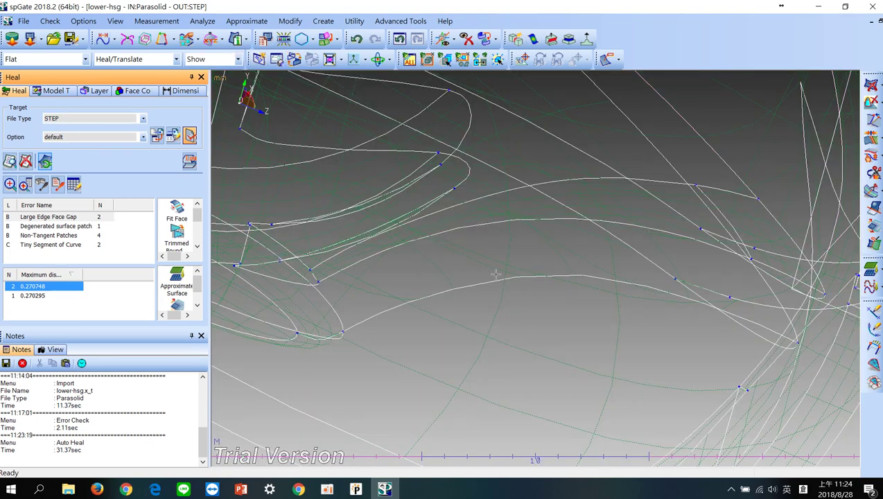
click(36, 297)
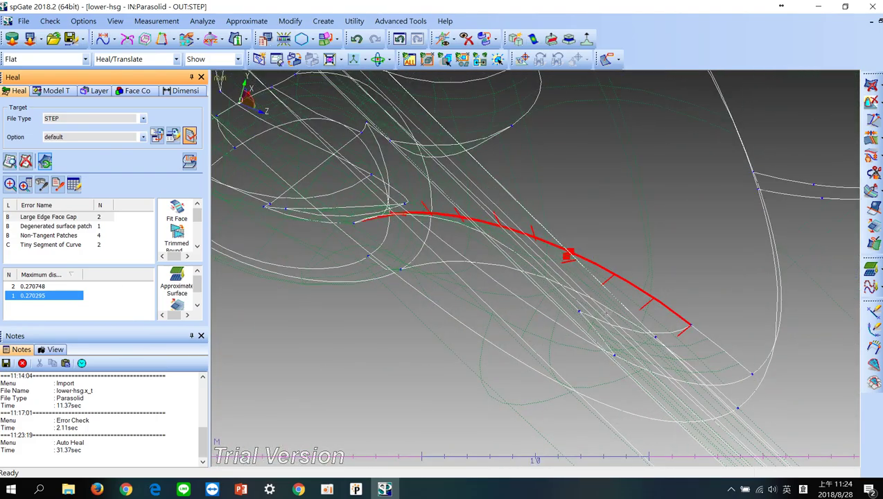
click(39, 288)
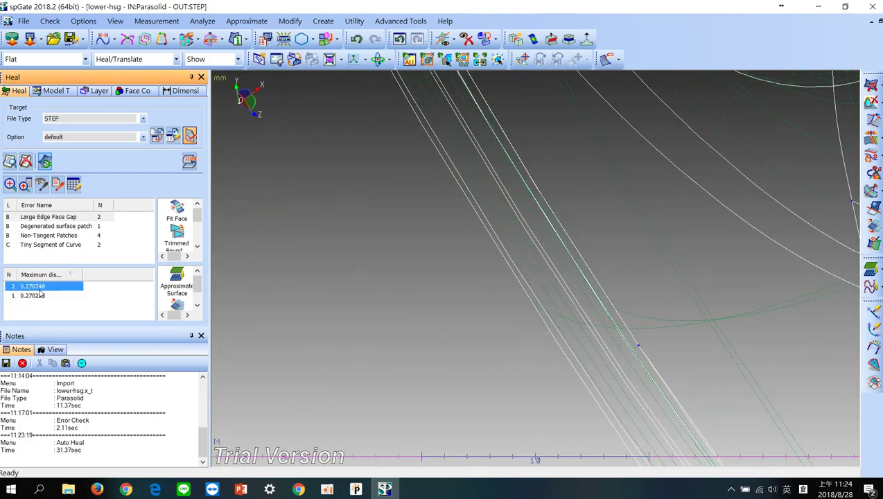
click(40, 226)
click(41, 287)
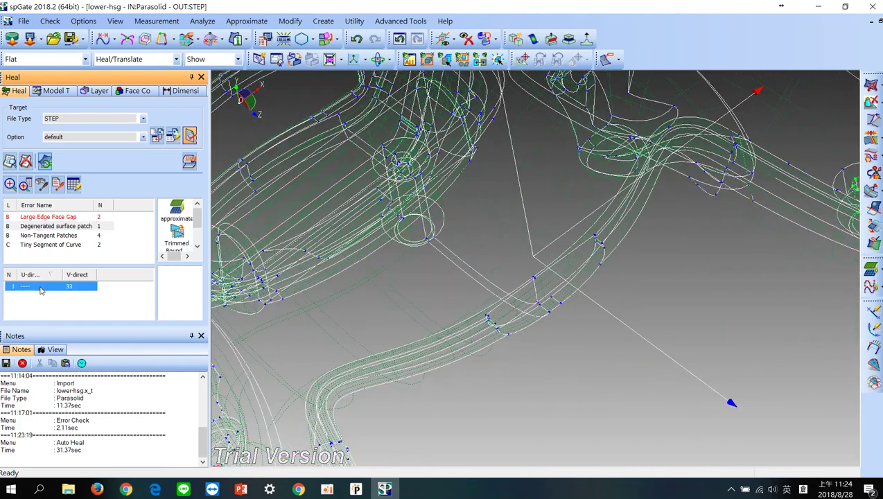
click(294, 60)
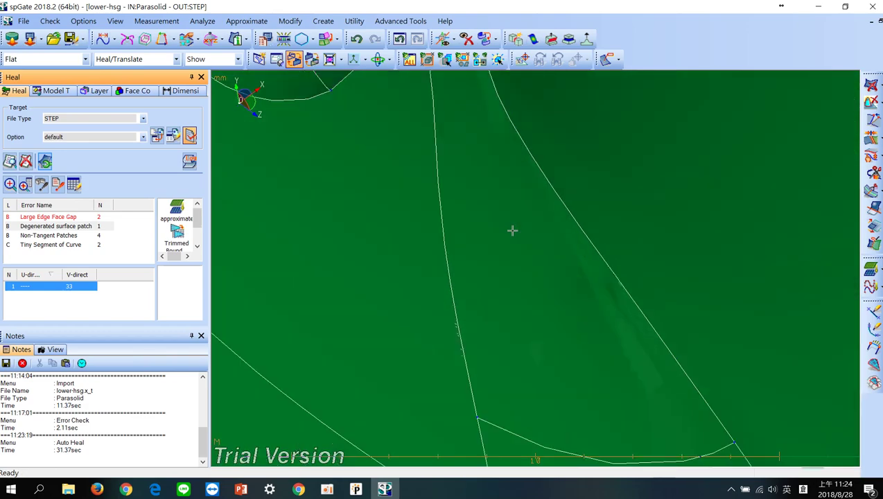
mouse_move(513, 229)
middle_down()
mouse_move(458, 97)
mouse_move(472, 87)
mouse_move(448, 83)
mouse_move(487, 124)
mouse_move(505, 234)
middle_up()
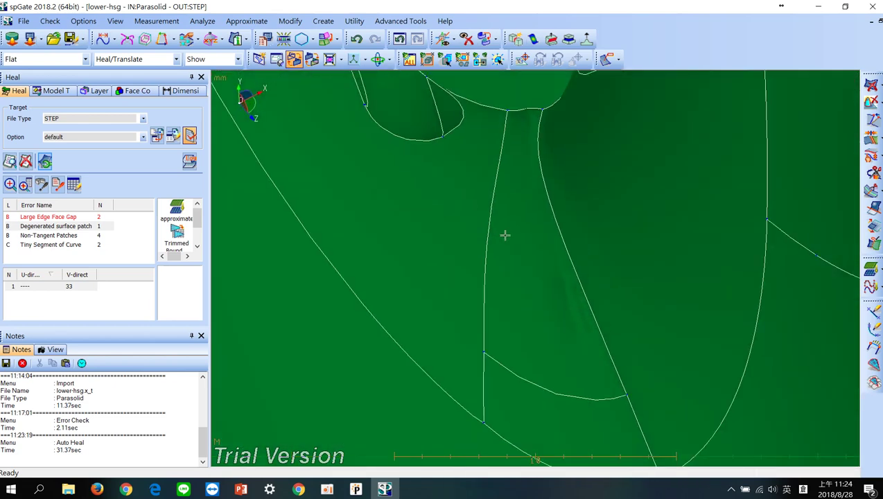
scroll(515, 182, up, 3)
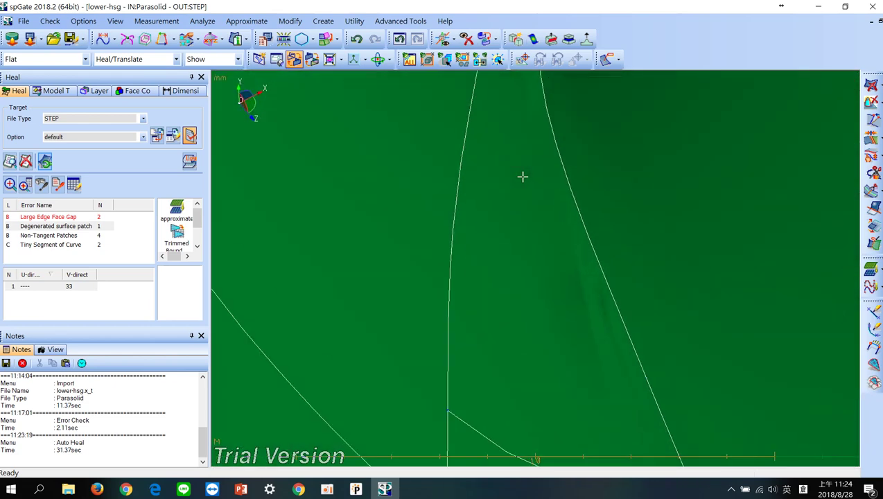
scroll(523, 177, down, 3)
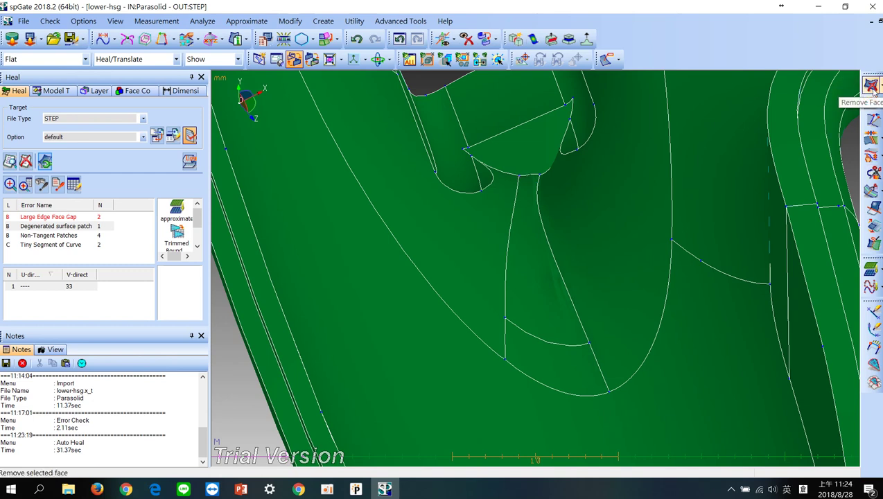
Remove the narrow face below the boss and the adjacent lower face
click(872, 86)
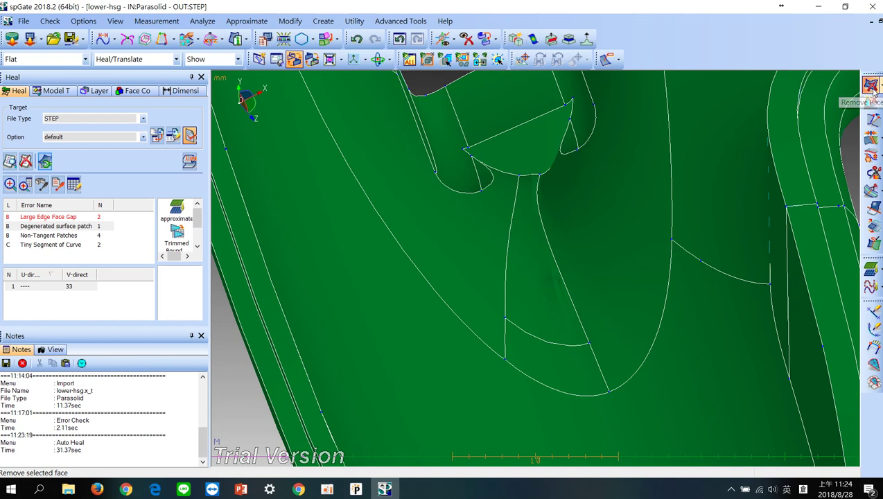
click(541, 236)
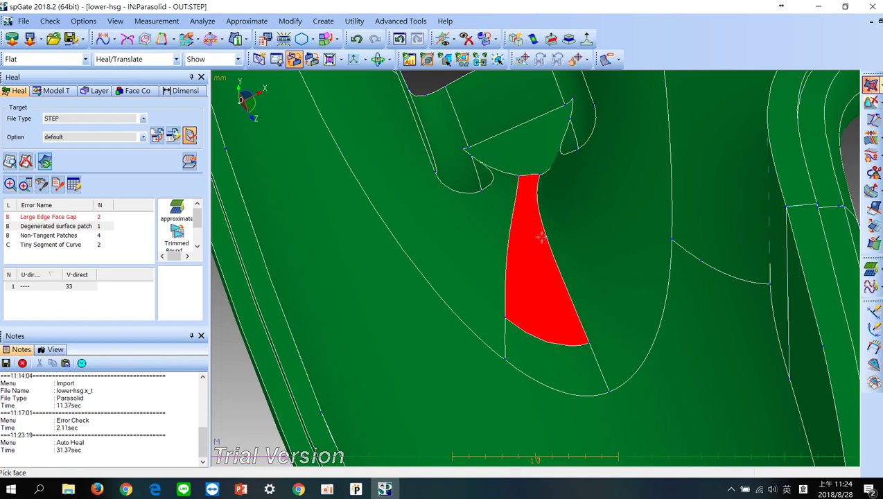
click(546, 363)
click(530, 307)
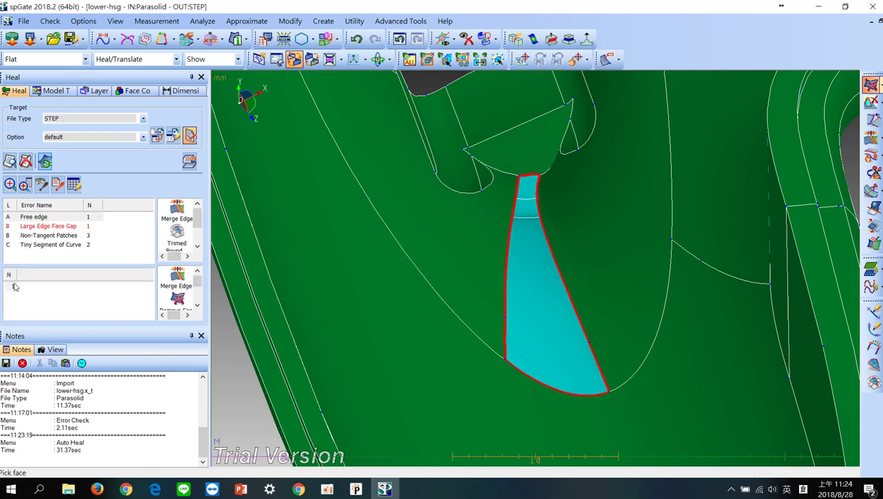
Patch the opening's free edge with a surface at 0.05 tolerance and 2° angle tolerance
click(12, 286)
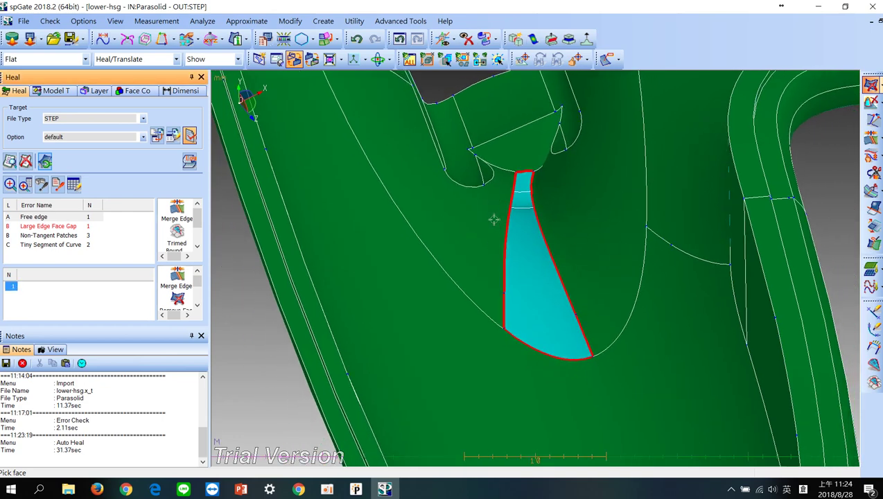
click(179, 235)
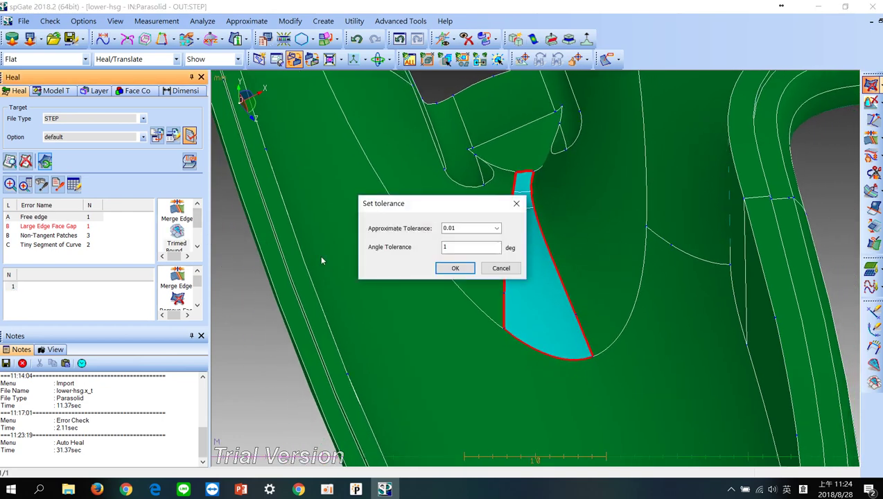
click(496, 229)
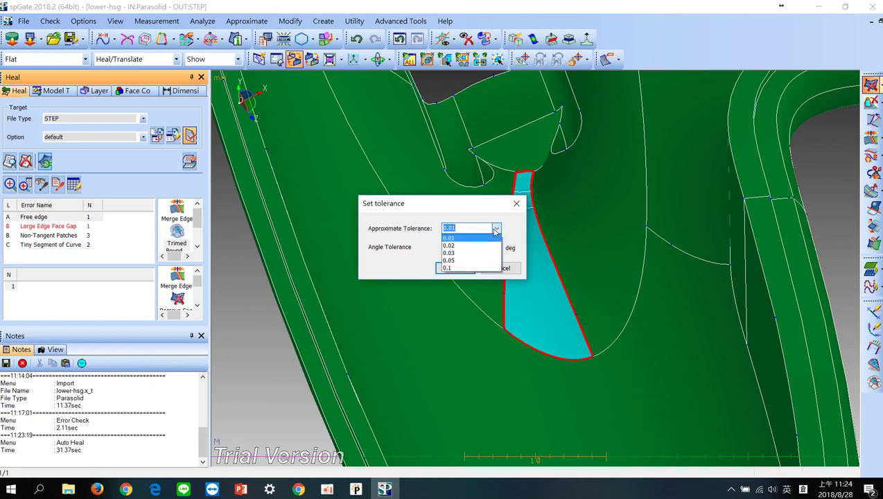
click(454, 260)
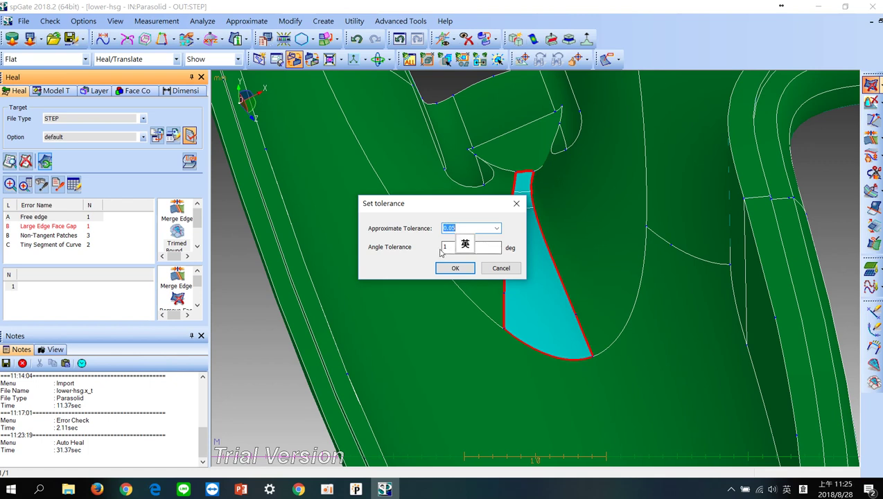
double_click(444, 248)
text(2)
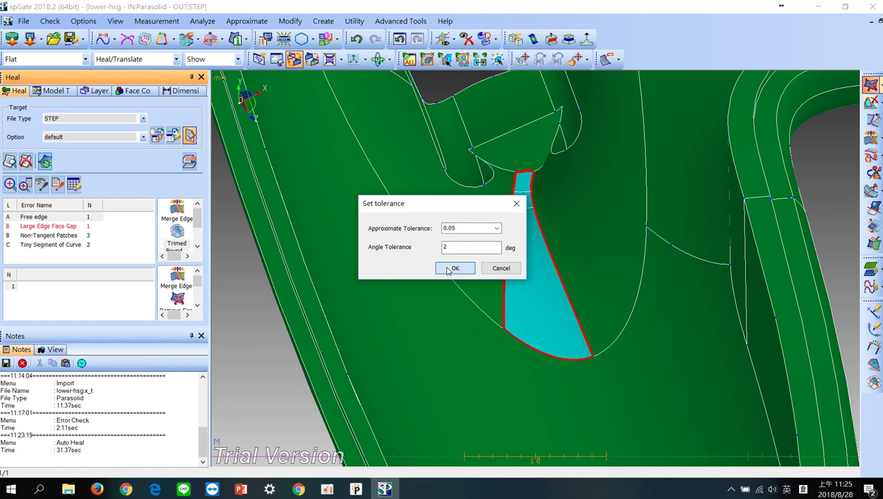
click(455, 268)
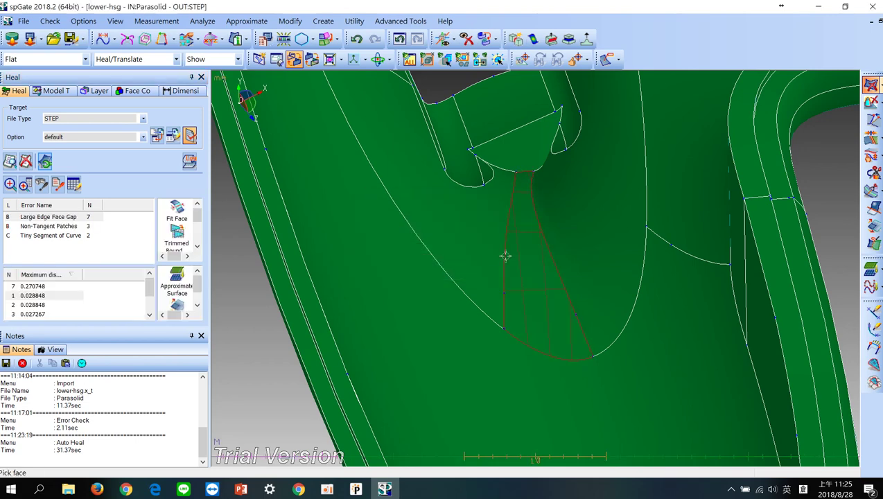
Remove the long face bordering the worst 0.270748 edge-face gap
scroll(506, 263, down, 2)
scroll(555, 235, down, 2)
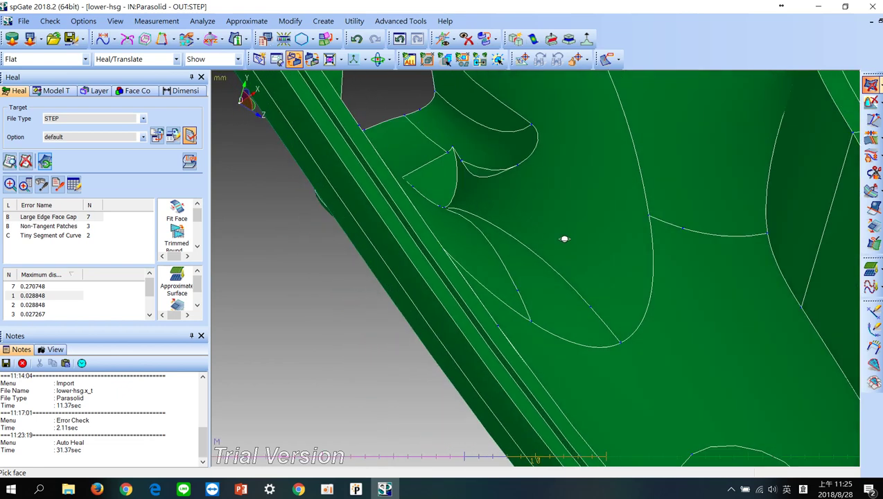
scroll(530, 246, down, 2)
scroll(545, 267, down, 2)
middle_drag(546, 270, 594, 260)
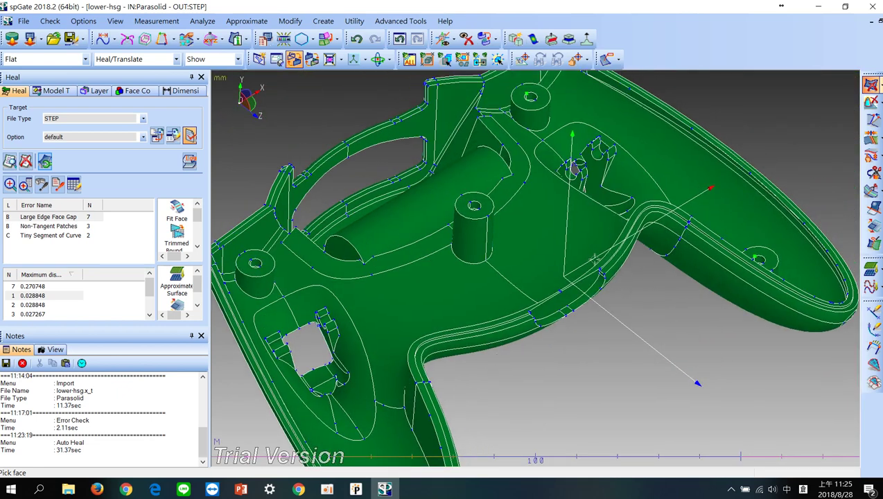
click(65, 219)
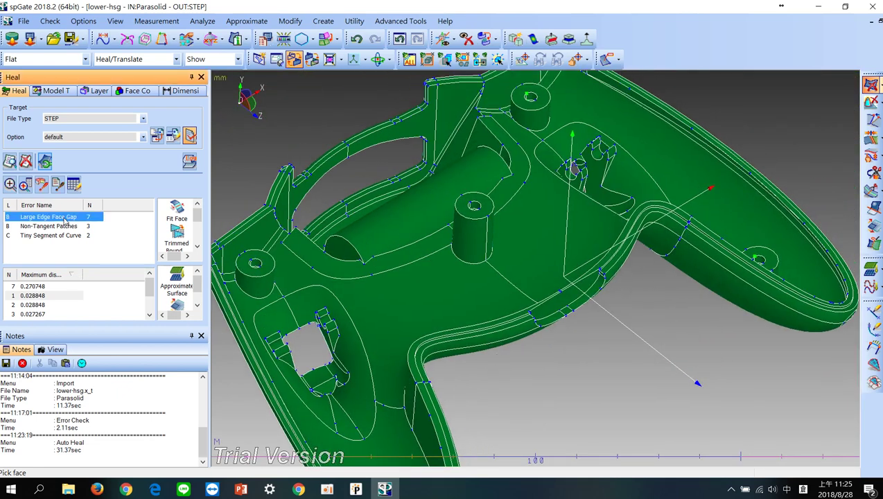
click(25, 287)
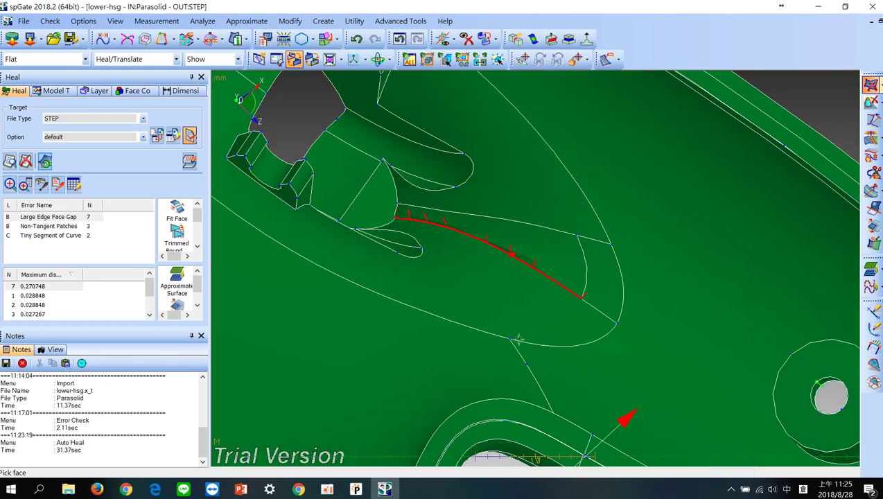
click(875, 85)
click(657, 262)
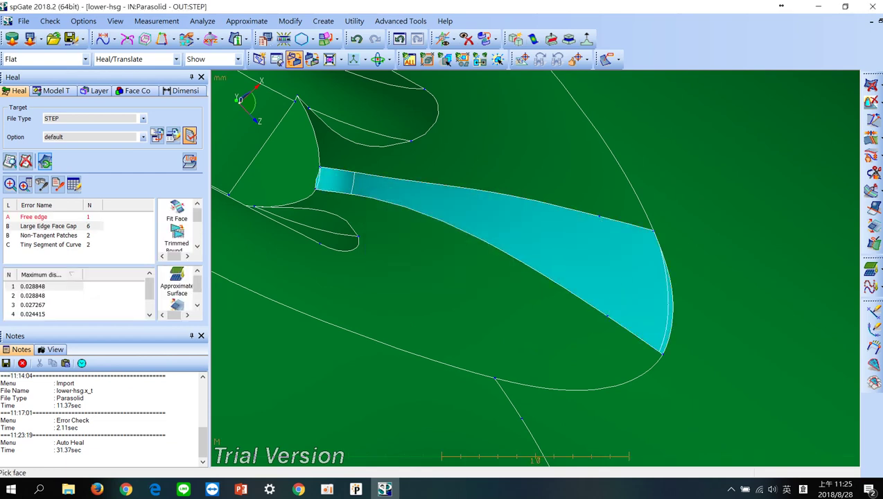
Fill the resulting free edge with a new surface at 2° angle tolerance
click(51, 218)
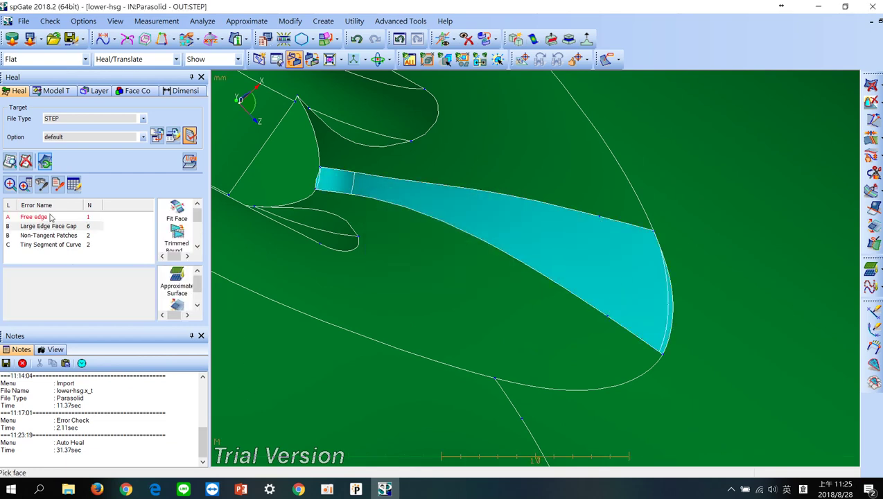
click(177, 232)
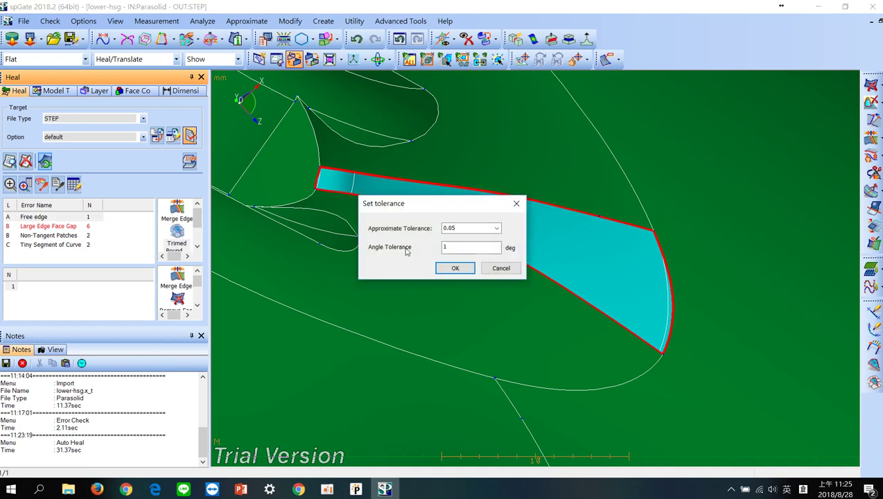
text(2)
click(455, 268)
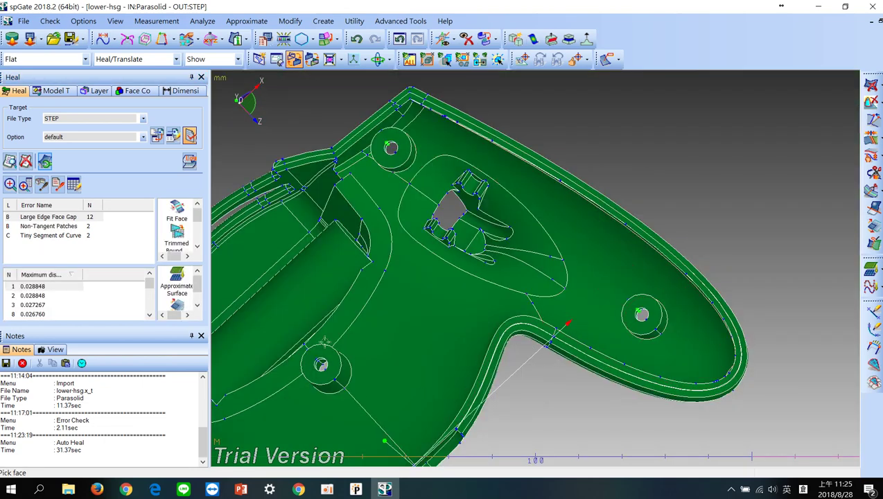
scroll(339, 332, up, 2)
Select the 0.028848 gap edge and rerun Auto Heal on the housing
click(41, 290)
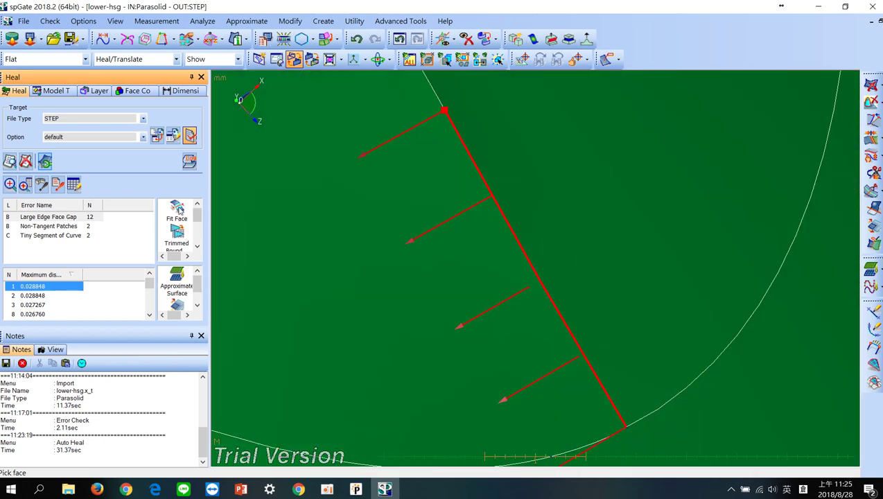
click(45, 161)
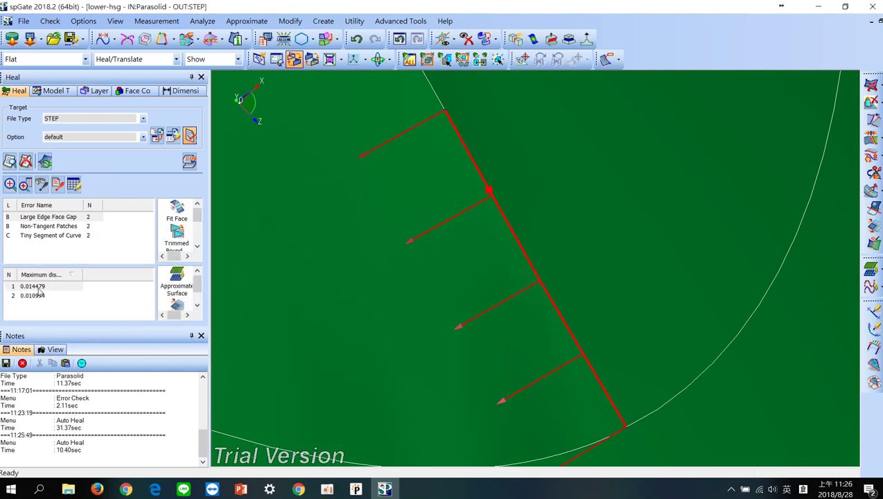
mouse_move(202, 217)
mouse_down()
mouse_move(201, 230)
mouse_move(195, 220)
mouse_up()
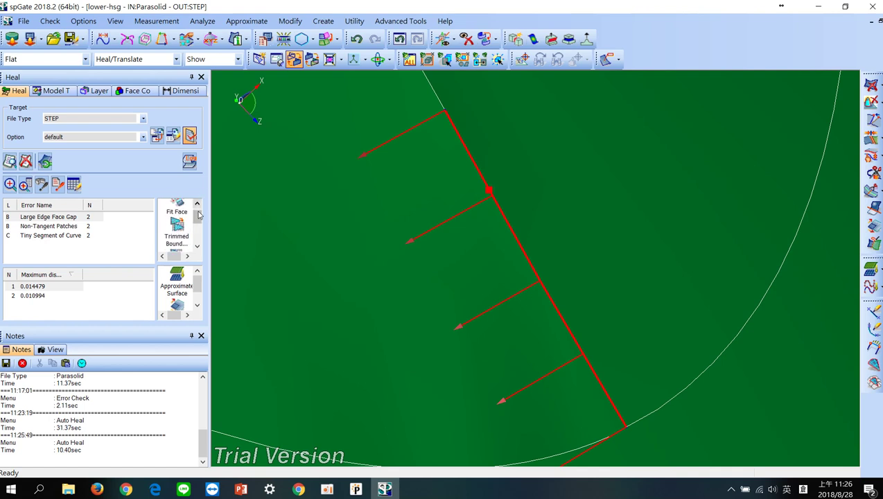
drag(197, 215, 196, 209)
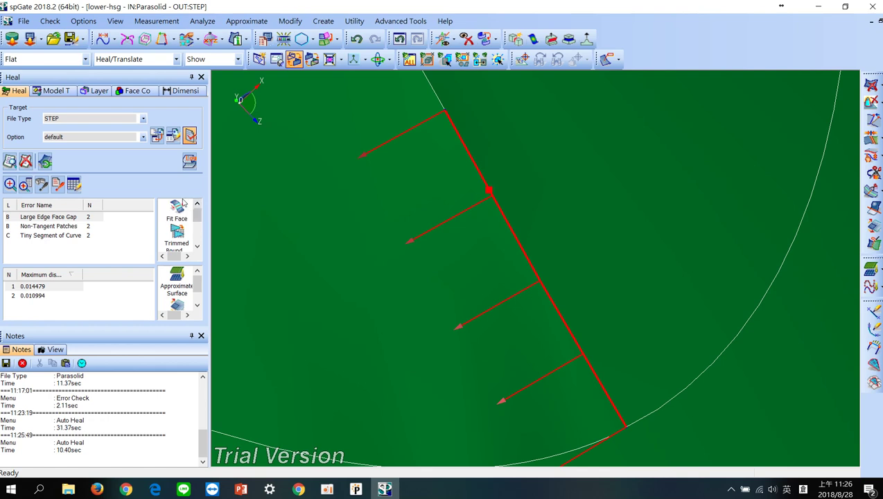
Re-approximate the surface at the gap edge at 0.05 tolerance and 1°, accepting the result
click(178, 237)
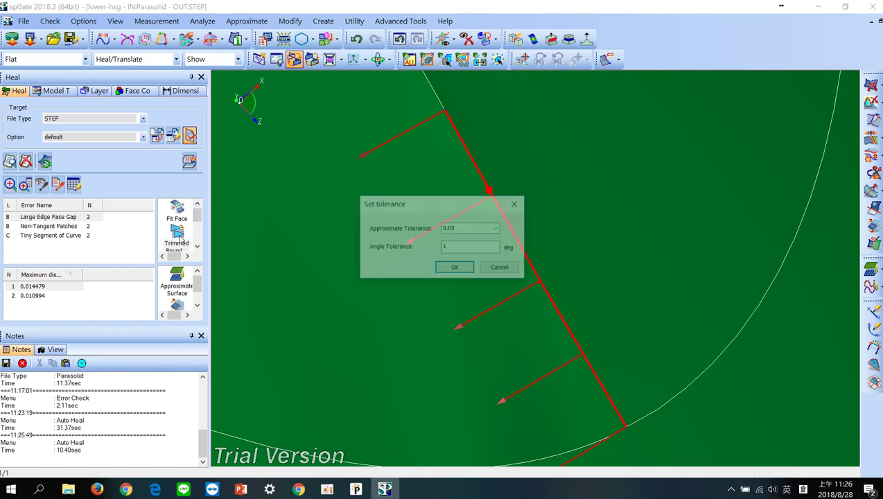
click(458, 248)
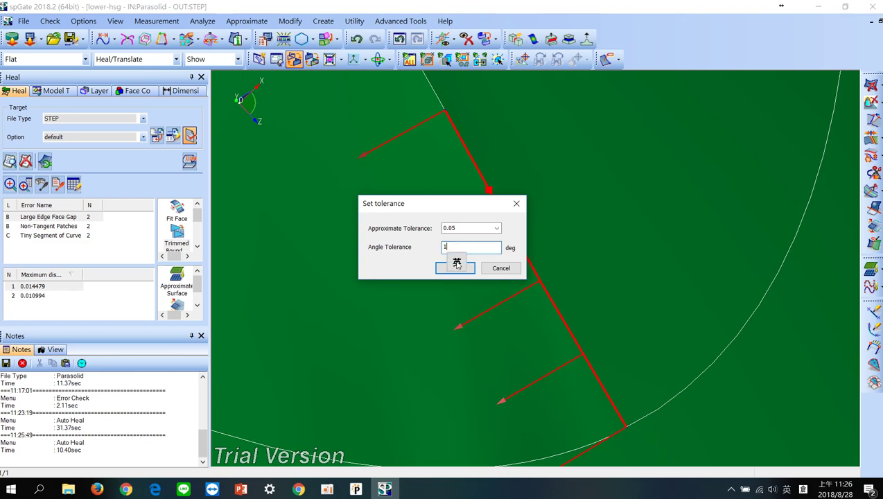
click(469, 268)
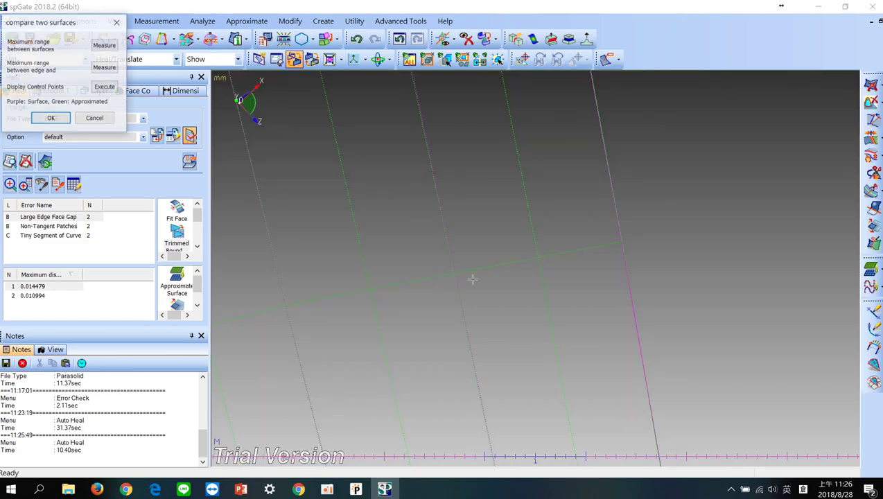
click(50, 118)
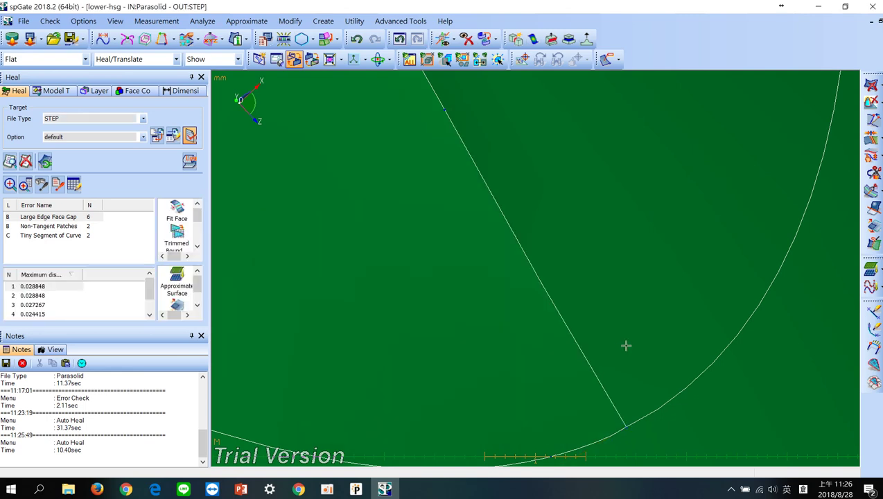
click(44, 290)
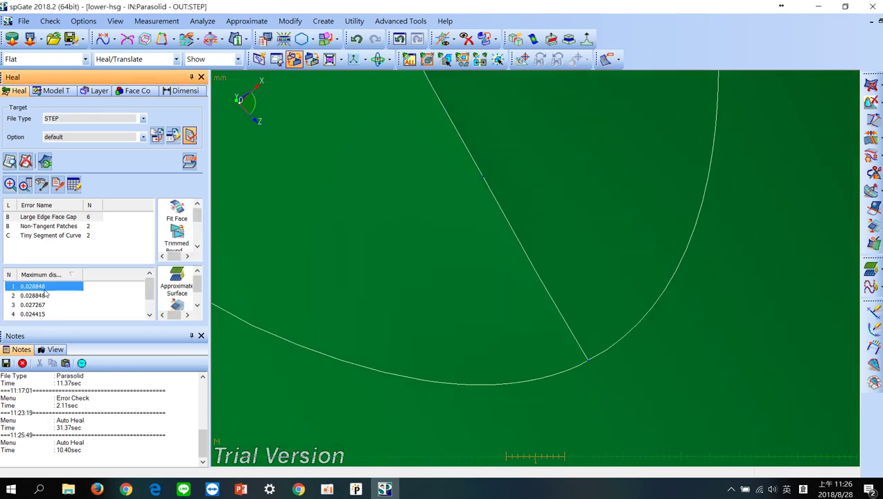
scroll(182, 223, down, 3)
click(177, 224)
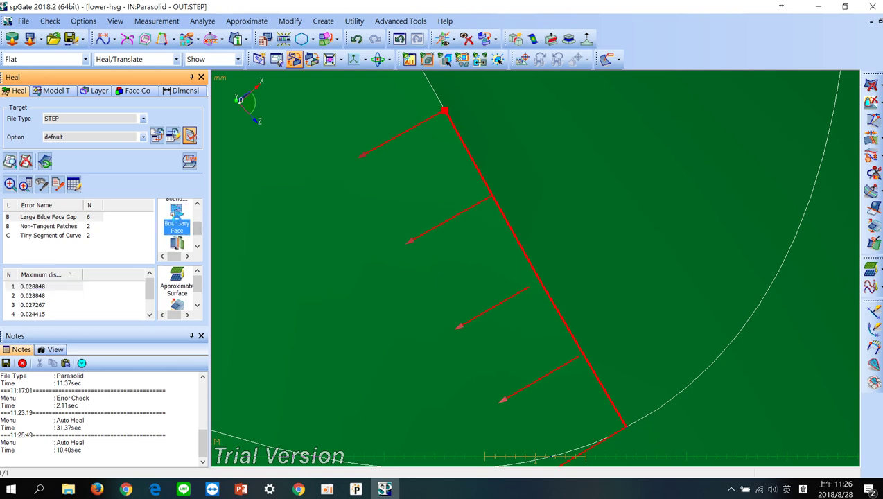
drag(447, 247, 484, 245)
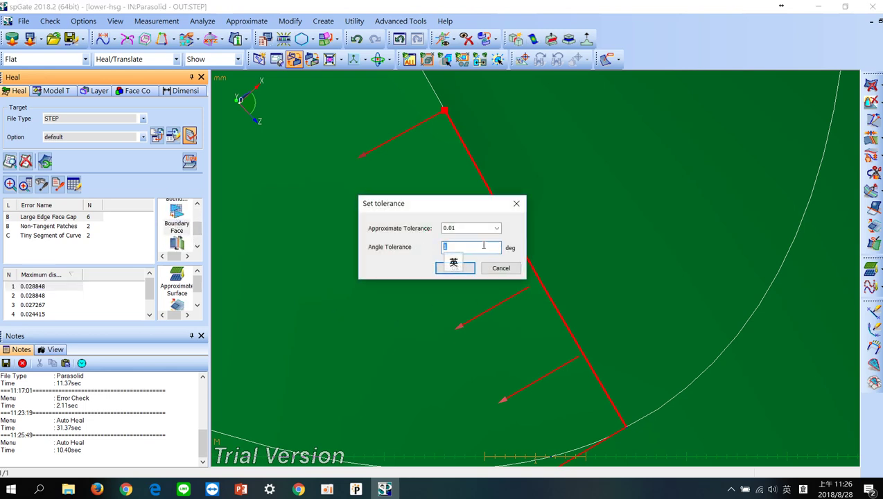
text(2)
click(498, 229)
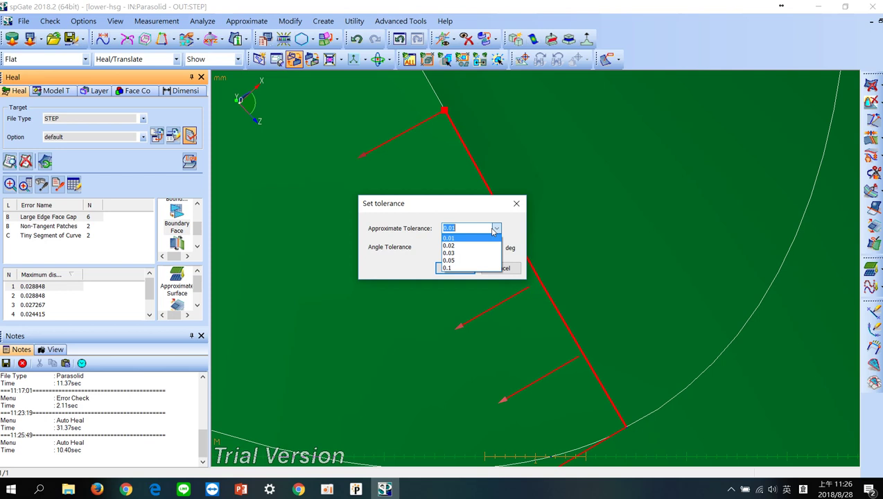
click(458, 262)
click(459, 268)
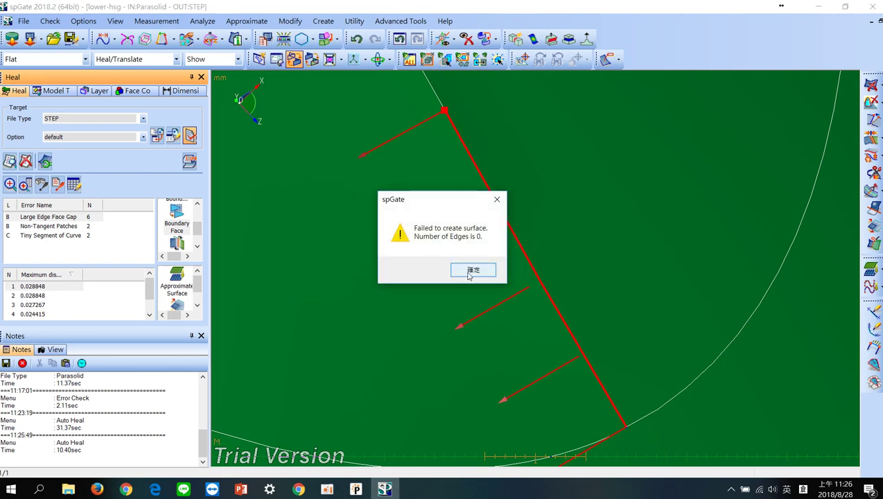
click(468, 273)
click(467, 271)
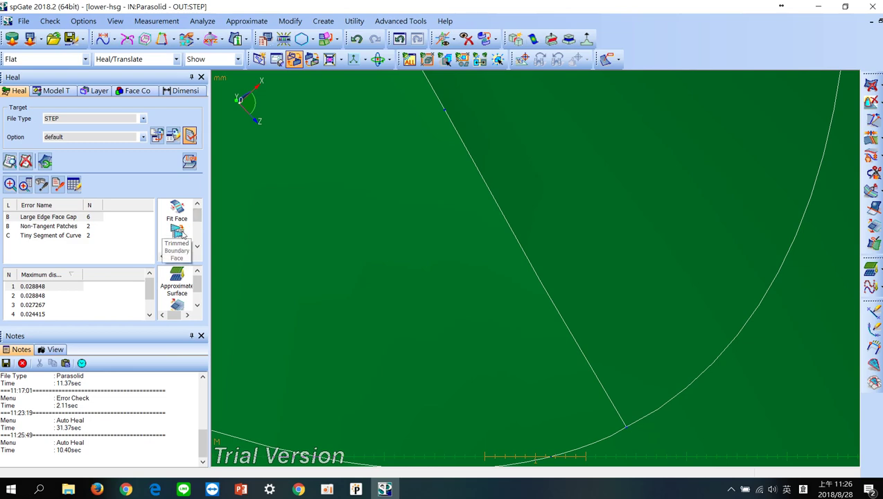
click(44, 287)
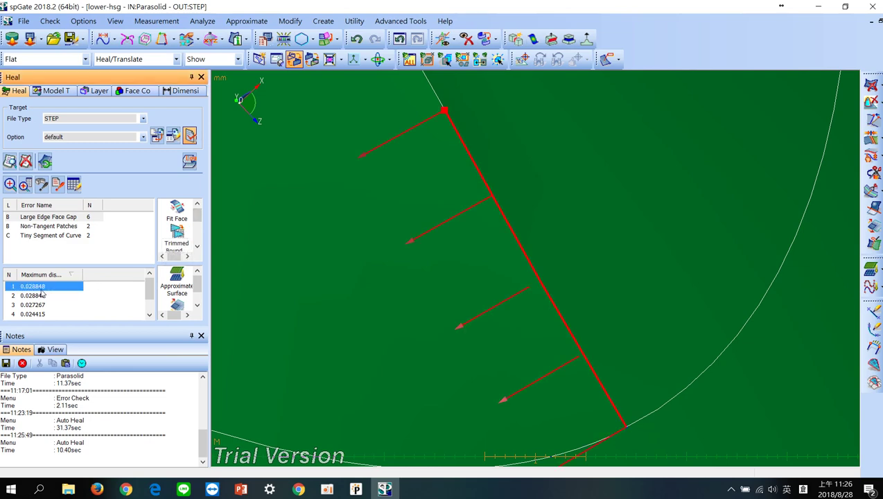
Inspect the largest red gap edge and close it with Fit Face
scroll(449, 294, down, 3)
scroll(448, 259, up, 4)
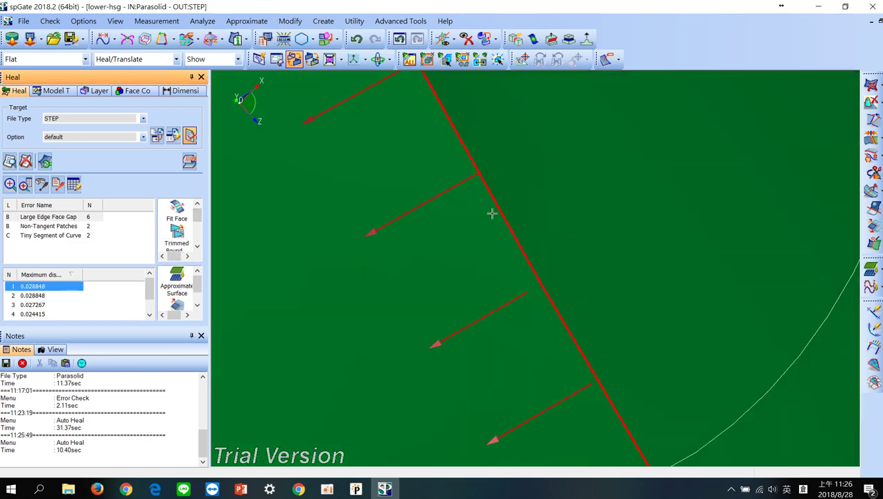
scroll(492, 214, down, 3)
scroll(460, 249, up, 1)
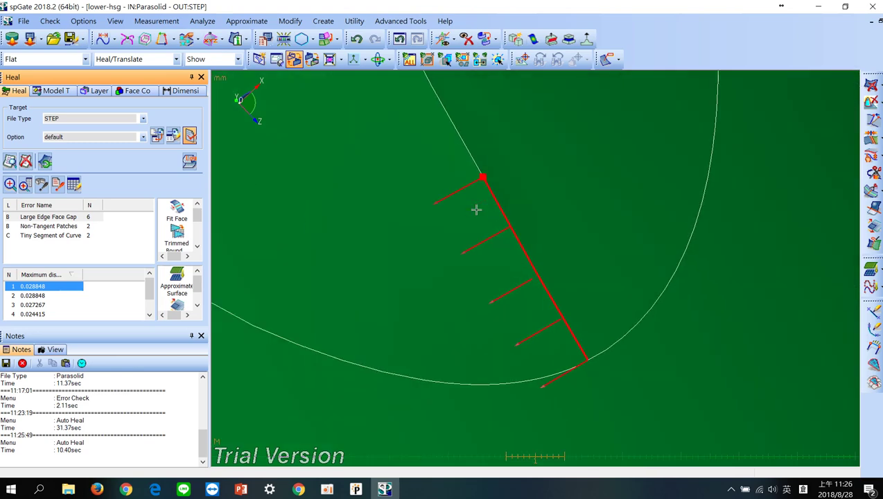
scroll(474, 207, down, 3)
mouse_move(493, 191)
middle_down()
mouse_move(519, 101)
mouse_move(452, 99)
middle_up()
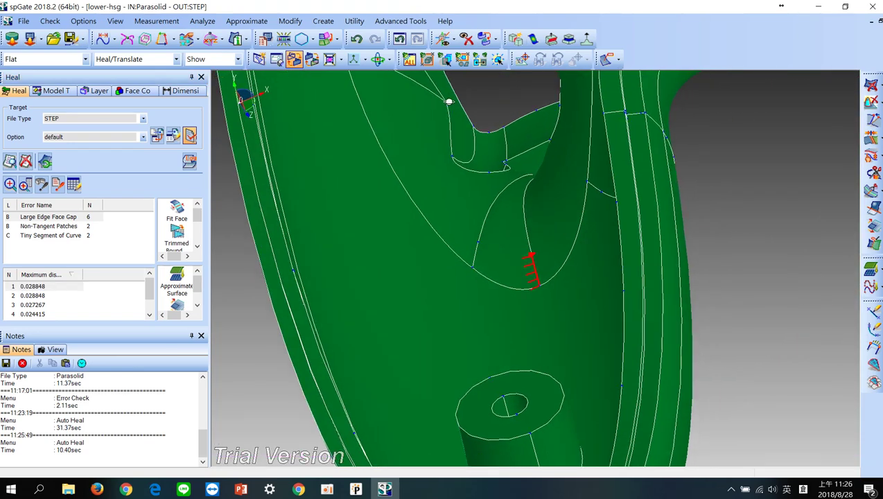
scroll(350, 230, up, 3)
click(182, 221)
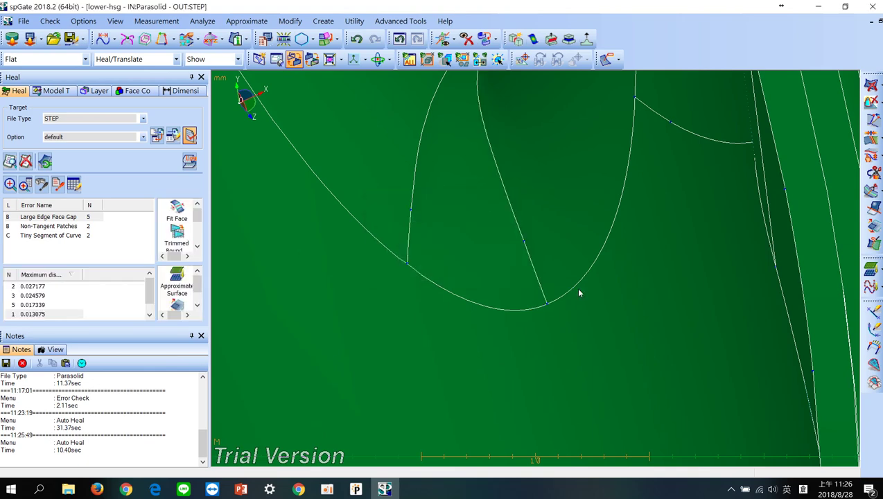
Close the 0.027177 gap with Fit Face as well
click(28, 287)
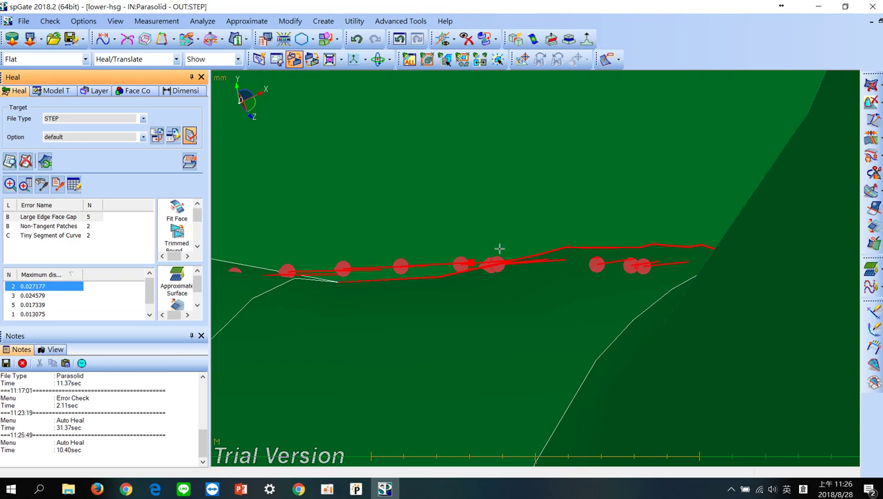
middle_drag(499, 248, 544, 321)
scroll(539, 342, down, 2)
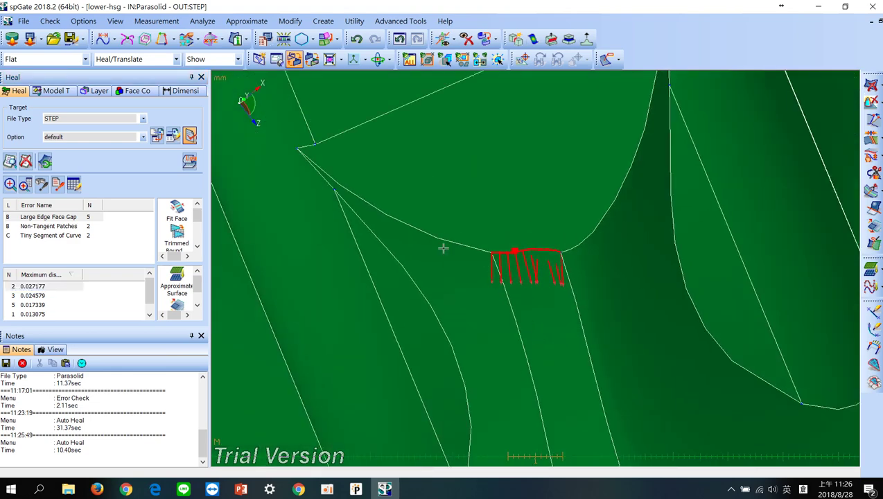
click(176, 211)
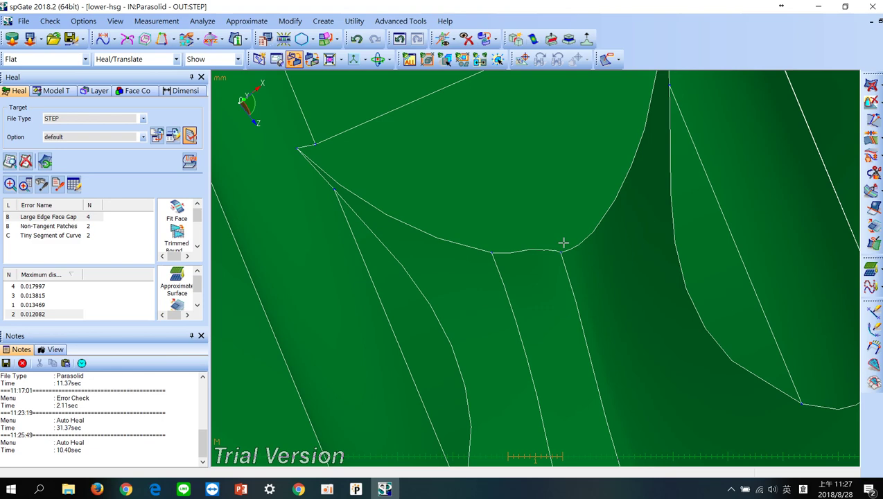
click(157, 135)
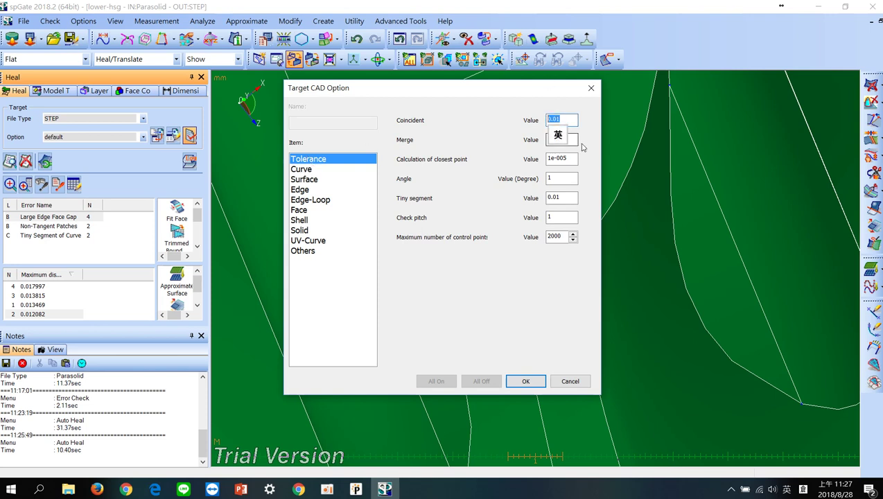
key(Tab)
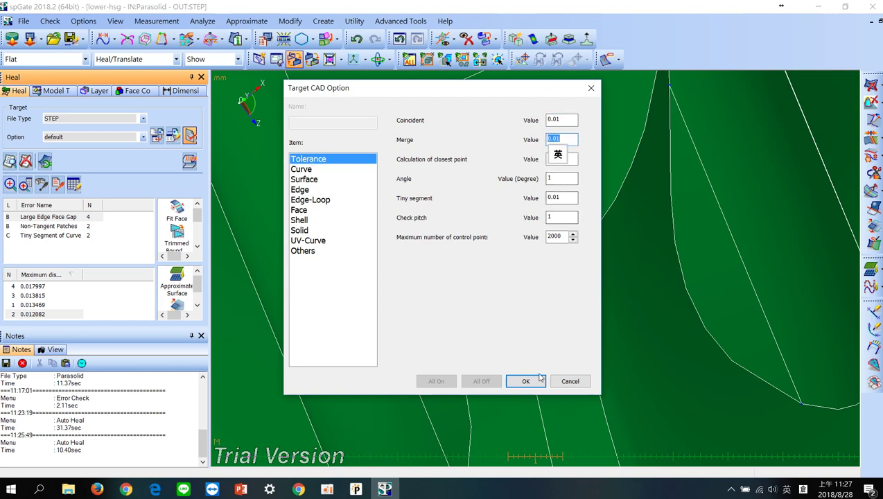
click(526, 381)
scroll(523, 381, down, 3)
Select the 0.017997 gap and examine it around the grip, boss and groove
scroll(520, 373, down, 5)
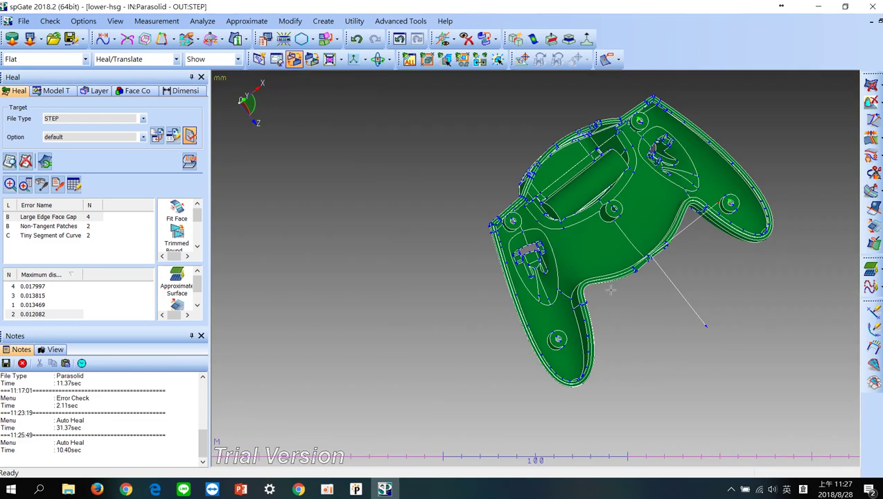
scroll(631, 244, up, 5)
mouse_move(649, 337)
middle_down()
mouse_move(587, 257)
mouse_move(478, 220)
mouse_move(246, 272)
middle_up()
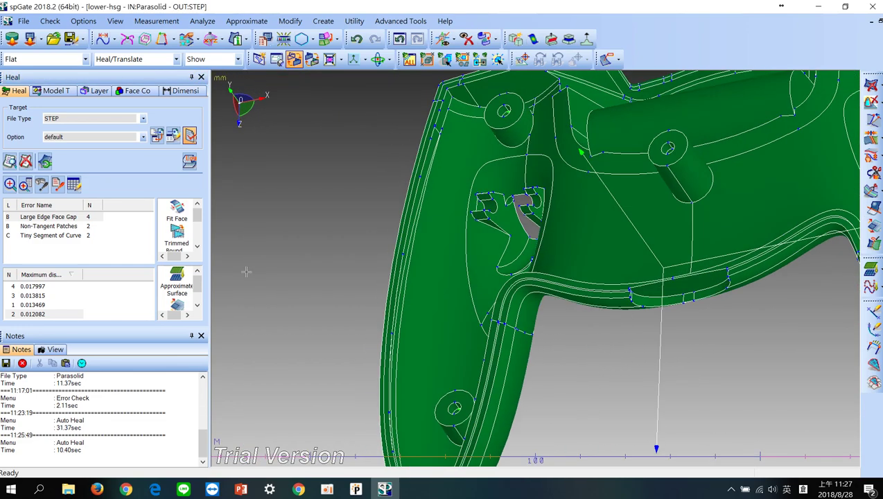
click(33, 286)
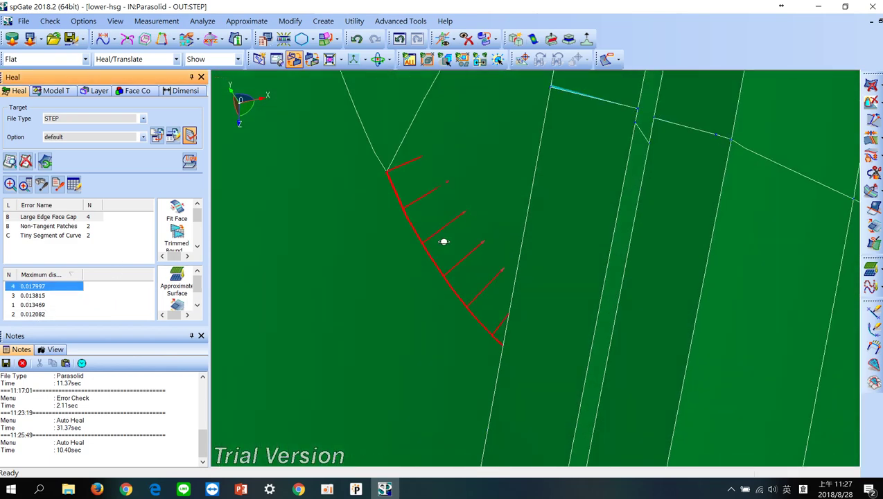
scroll(444, 241, down, 3)
scroll(451, 252, down, 3)
scroll(409, 339, down, 3)
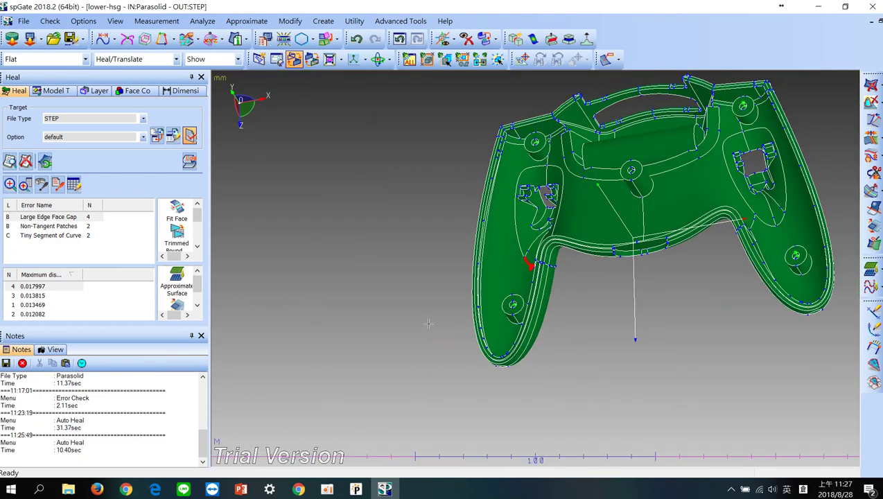
scroll(484, 254, up, 3)
scroll(487, 253, up, 2)
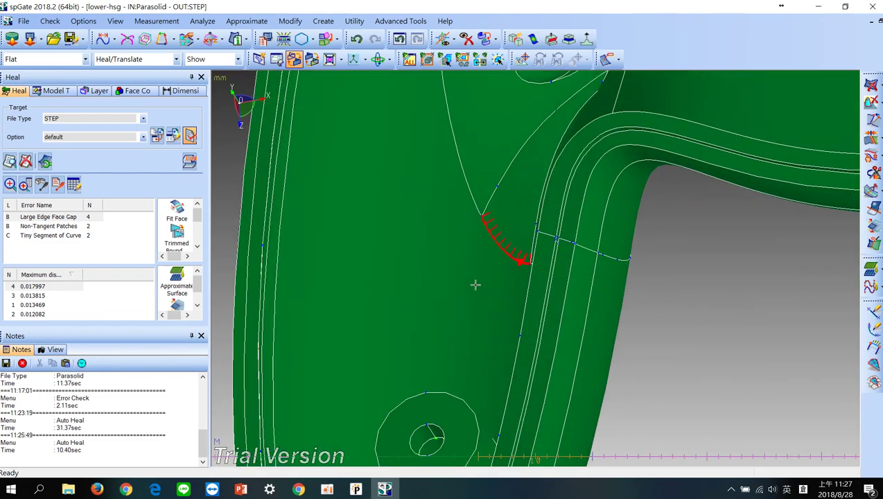
scroll(498, 296, down, 5)
mouse_move(505, 294)
middle_down()
mouse_move(631, 309)
mouse_move(587, 323)
mouse_move(706, 241)
middle_up()
mouse_move(752, 207)
middle_down()
mouse_move(641, 224)
mouse_move(466, 310)
mouse_move(404, 296)
mouse_move(436, 160)
mouse_move(597, 251)
middle_up()
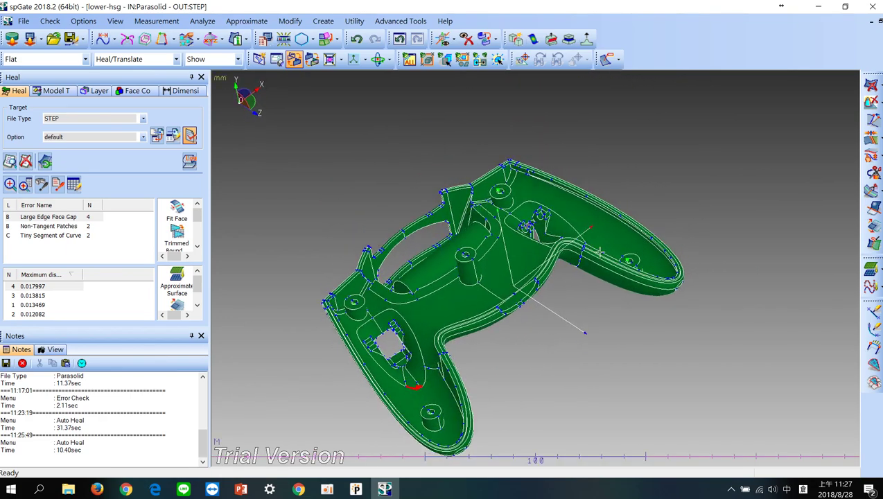
scroll(534, 269, up, 3)
scroll(738, 240, up, 1)
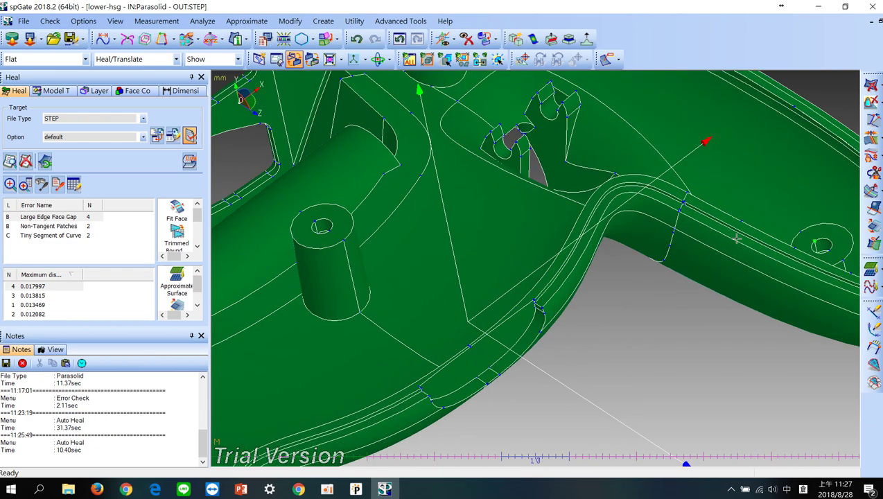
scroll(738, 240, up, 1)
scroll(735, 232, up, 1)
scroll(693, 231, up, 1)
mouse_move(666, 234)
middle_down()
mouse_move(645, 262)
mouse_move(690, 362)
mouse_move(665, 215)
middle_up()
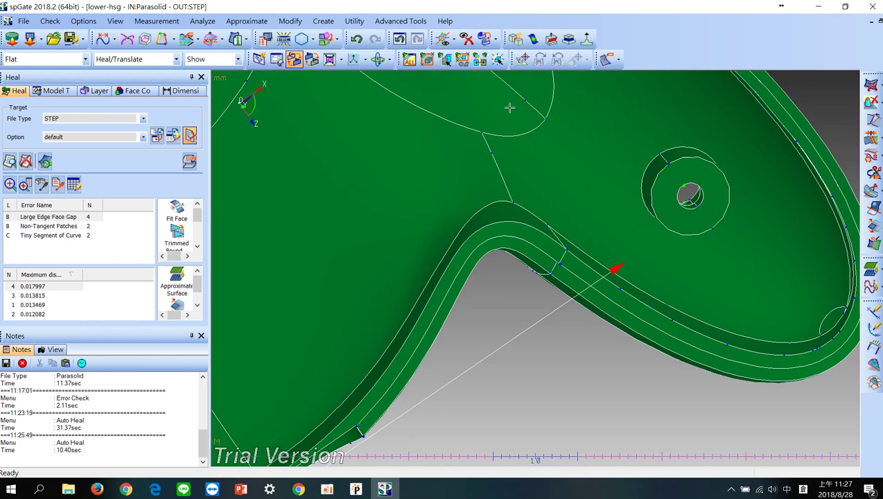
Check the gap area in wireframe, then return to shaded display
click(294, 59)
mouse_move(702, 253)
middle_down()
mouse_move(675, 203)
mouse_move(598, 239)
mouse_move(589, 222)
middle_up()
click(294, 59)
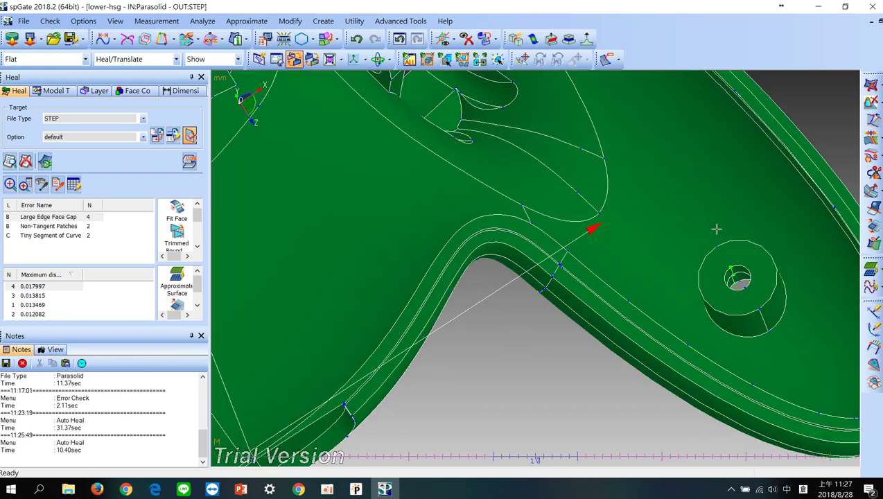
scroll(758, 296, down, 2)
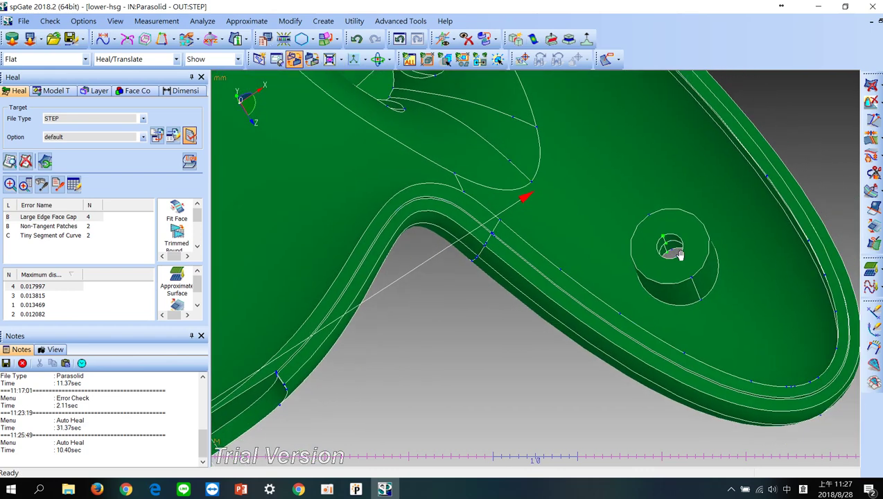
Remove the boss faces near the grip end with Remove shape
click(871, 104)
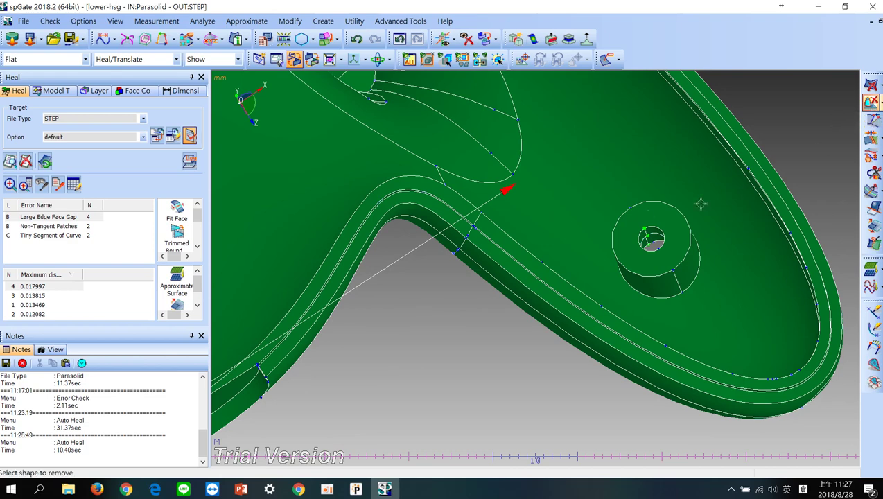
drag(576, 176, 746, 306)
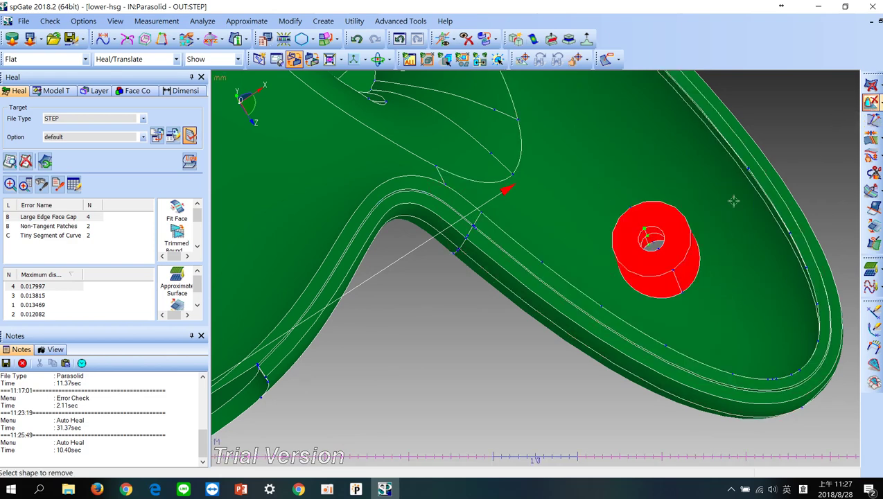
right_click(785, 121)
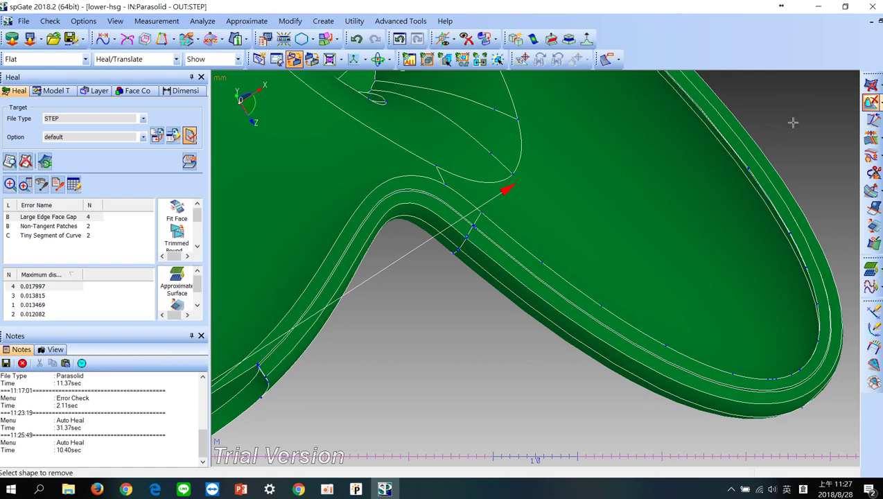
Orbit and zoom the controller to frame the right grip's hole closely
scroll(607, 328, down, 5)
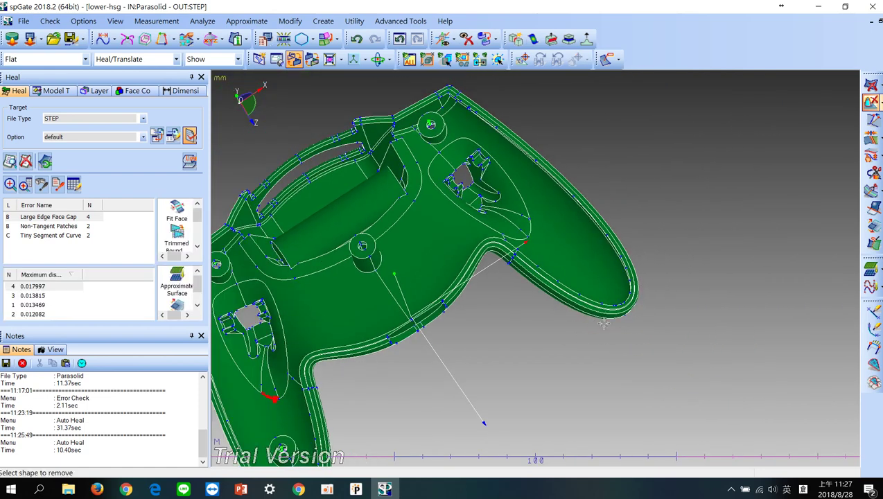
scroll(608, 328, down, 3)
mouse_move(608, 328)
middle_down()
mouse_move(380, 367)
mouse_move(442, 367)
middle_up()
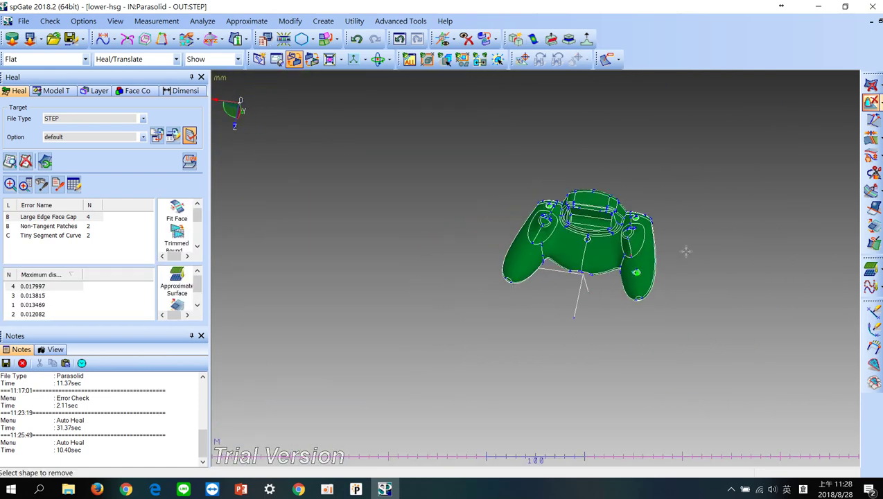
scroll(686, 251, up, 3)
scroll(733, 253, up, 2)
scroll(384, 290, up, 2)
scroll(638, 335, up, 2)
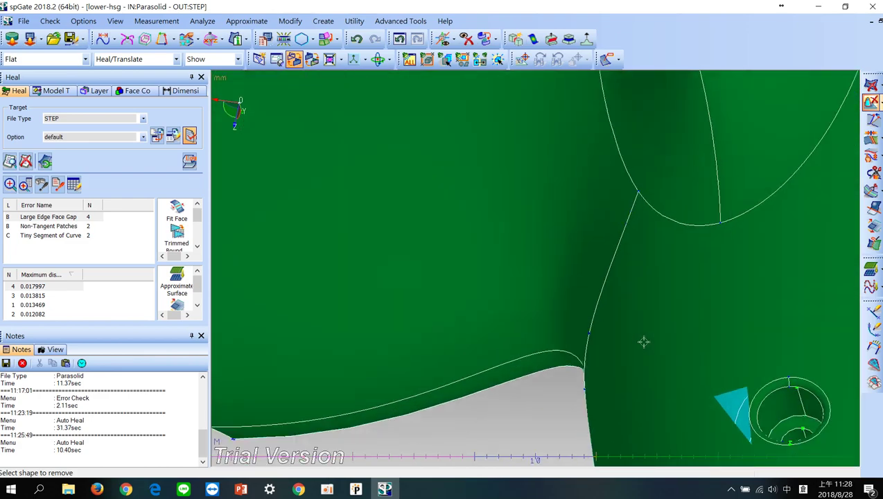
scroll(643, 341, down, 4)
mouse_move(643, 341)
middle_down()
mouse_move(617, 312)
mouse_move(509, 388)
mouse_move(550, 392)
mouse_move(617, 306)
mouse_move(691, 276)
mouse_move(690, 310)
mouse_move(698, 321)
middle_up()
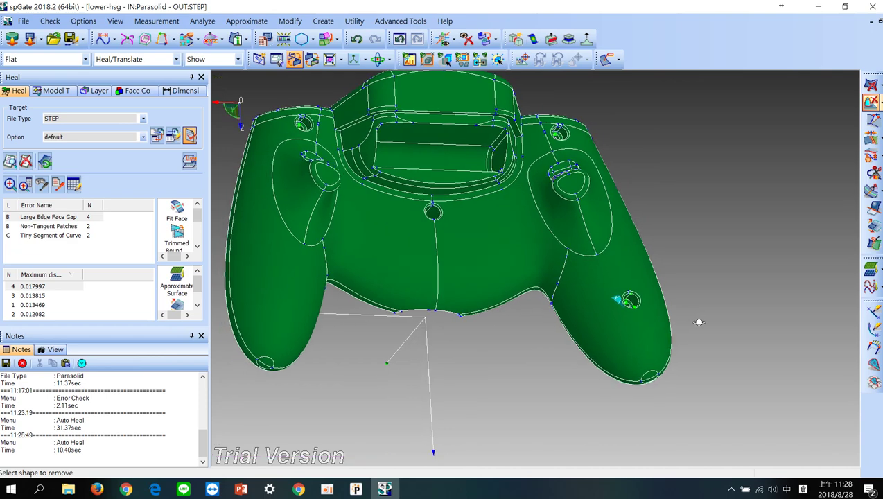
scroll(665, 312, up, 2)
scroll(664, 309, up, 2)
scroll(664, 309, down, 4)
scroll(614, 294, up, 1)
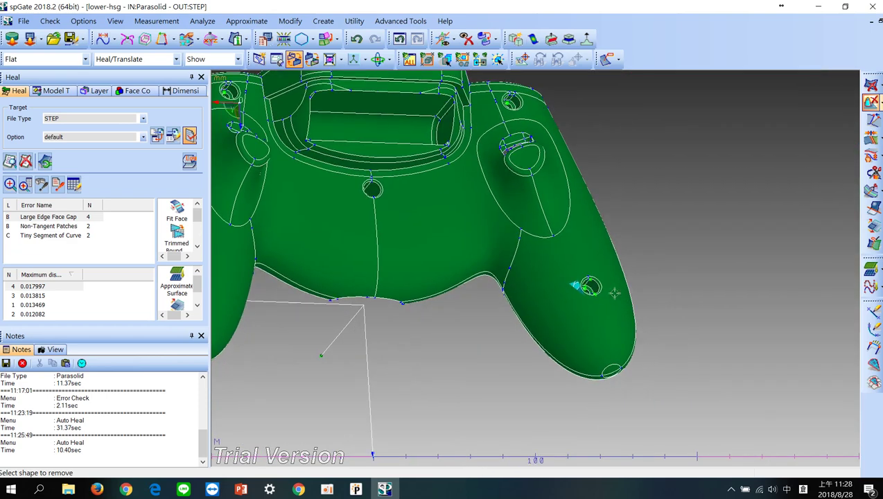
scroll(614, 294, up, 3)
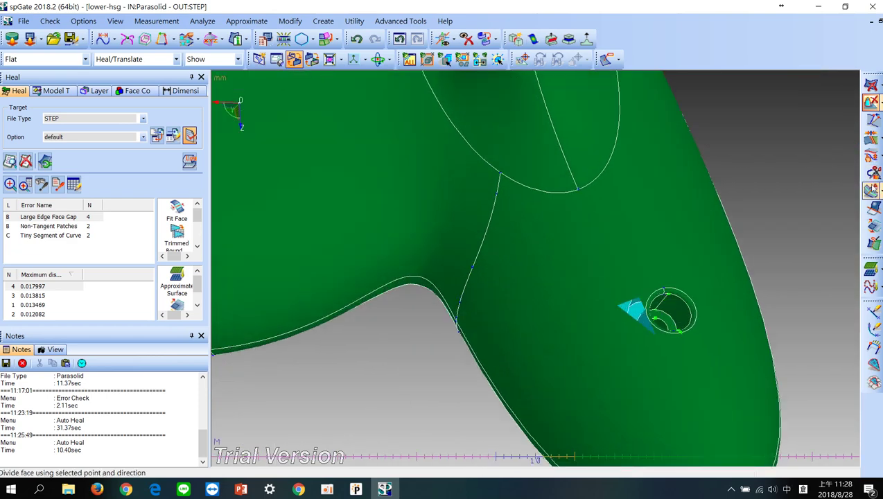
Divide the first two grip faces around the hole with Divide Face
click(871, 190)
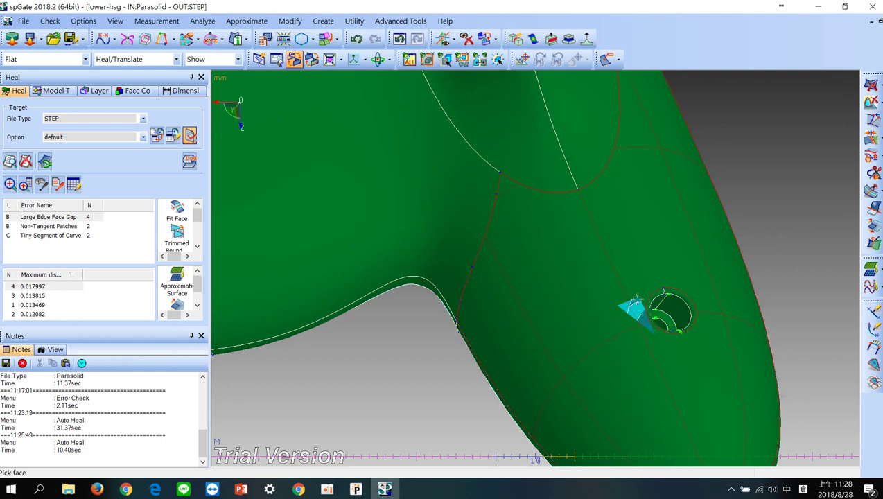
click(647, 319)
right_click(652, 318)
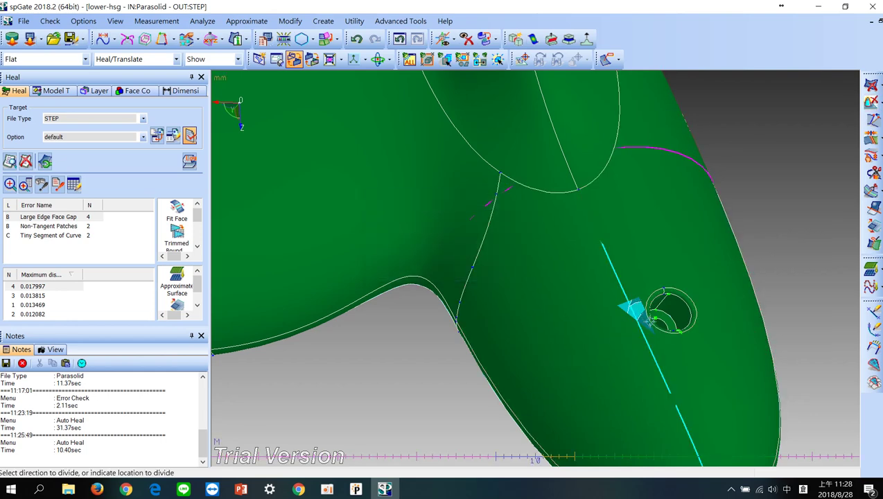
click(611, 335)
right_click(621, 333)
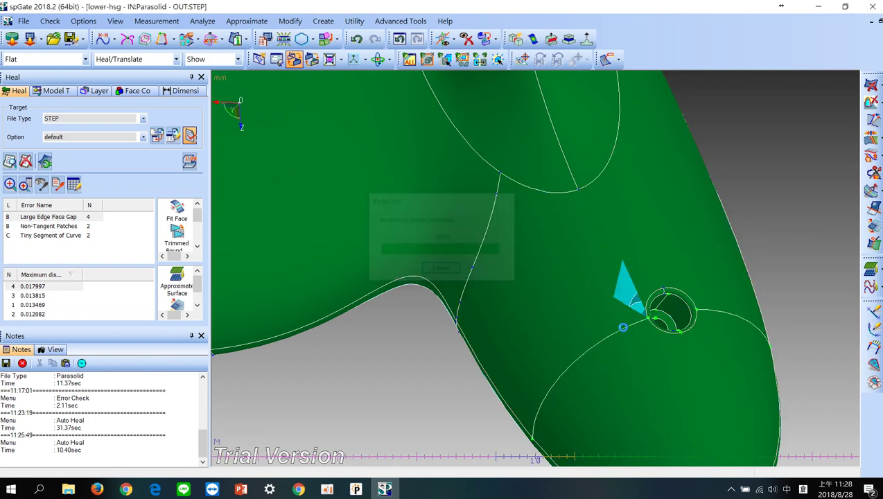
click(623, 333)
right_click(628, 256)
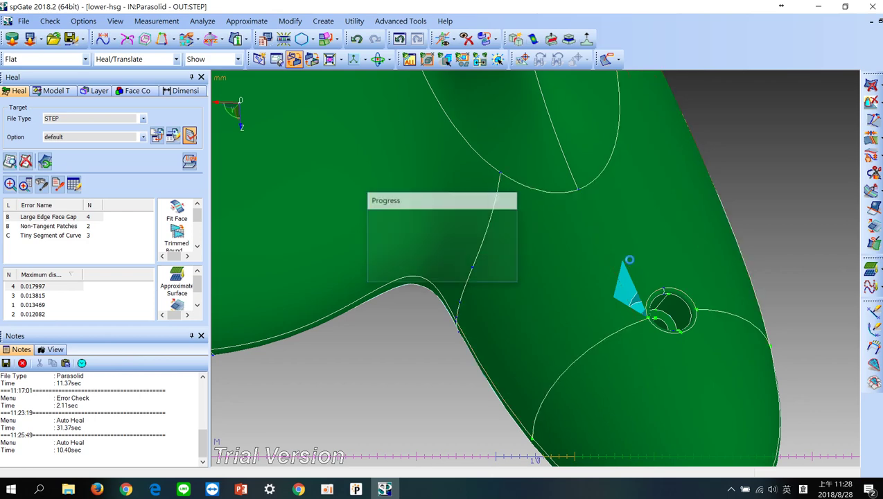
click(632, 241)
right_click(651, 254)
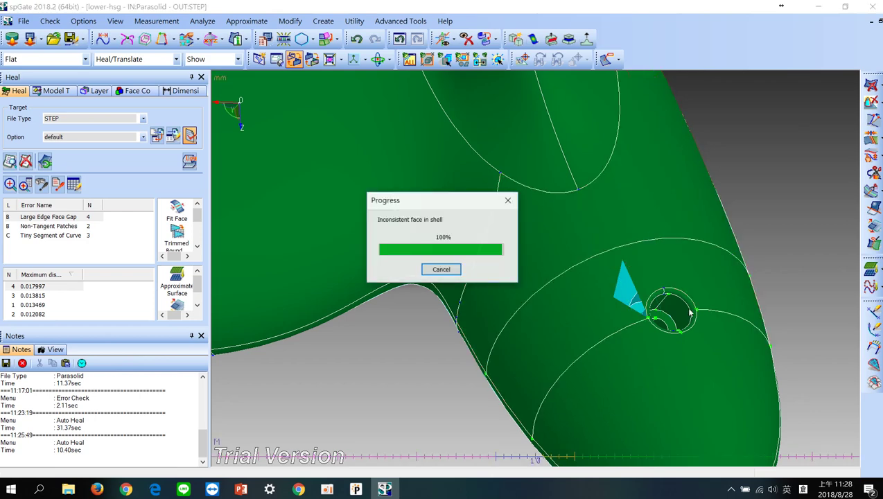
Split two more faces near the hole and refit a surface on the patch beside it
click(652, 255)
right_click(652, 254)
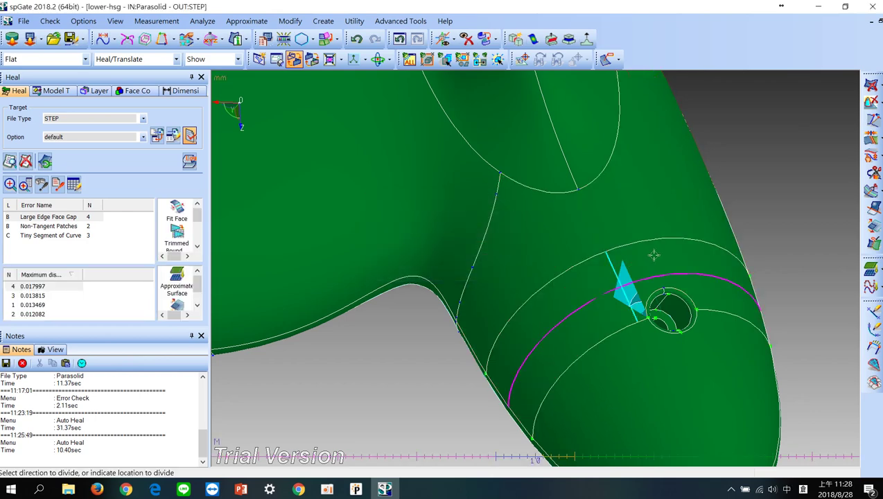
right_click(668, 271)
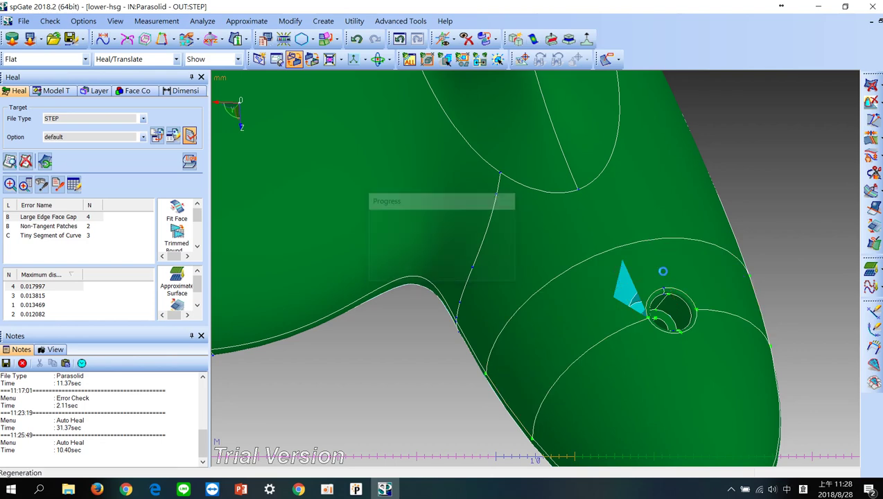
scroll(593, 291, up, 2)
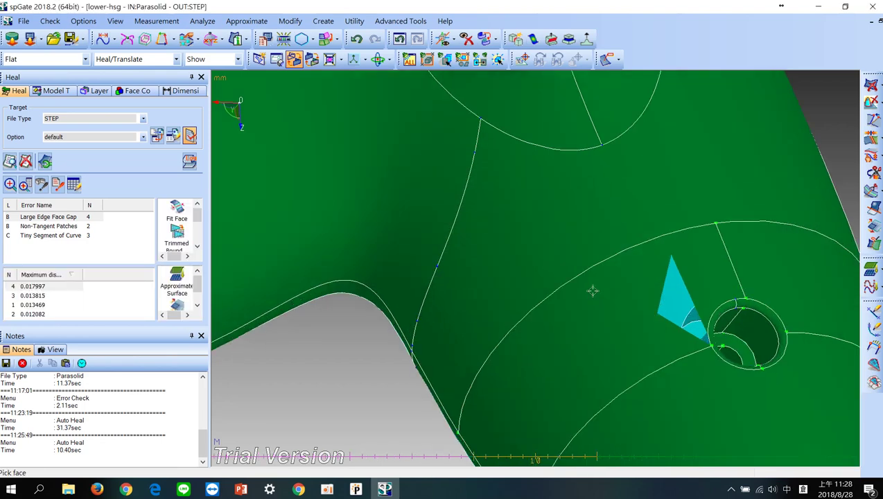
click(650, 298)
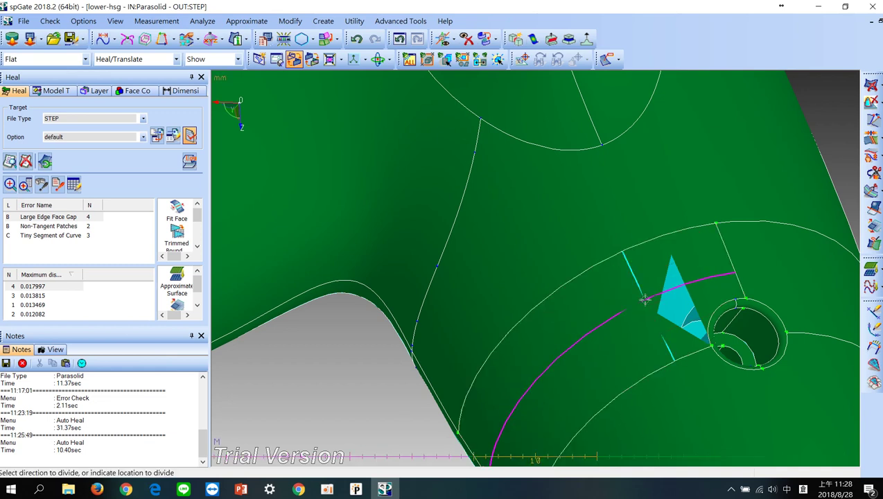
click(645, 299)
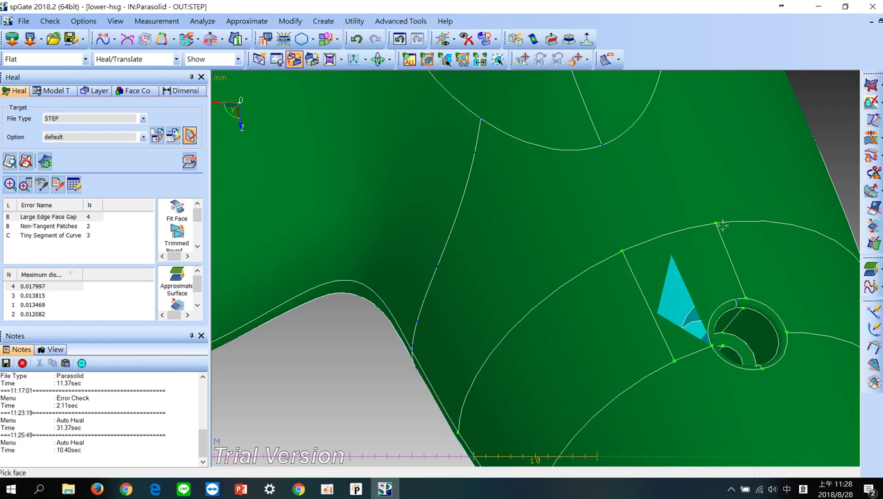
click(705, 259)
middle_click(709, 254)
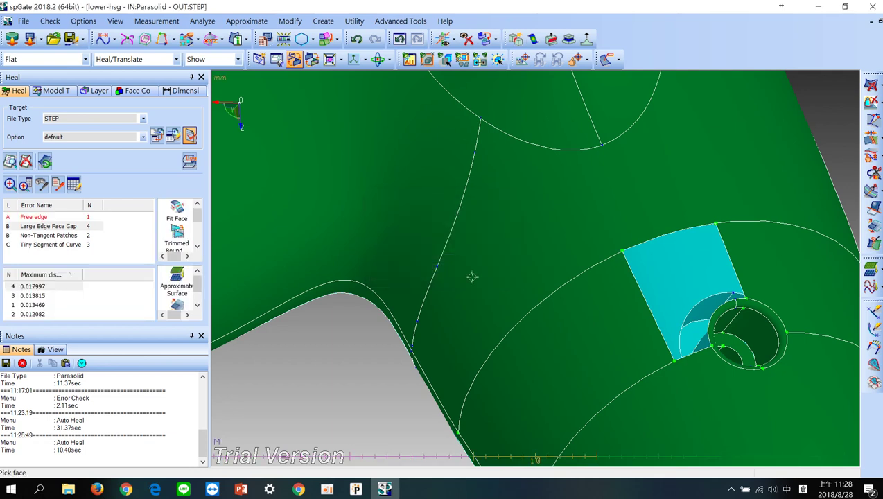
Merge the free edges around the refitted patch, accept the tolerance, and review the grip
click(31, 220)
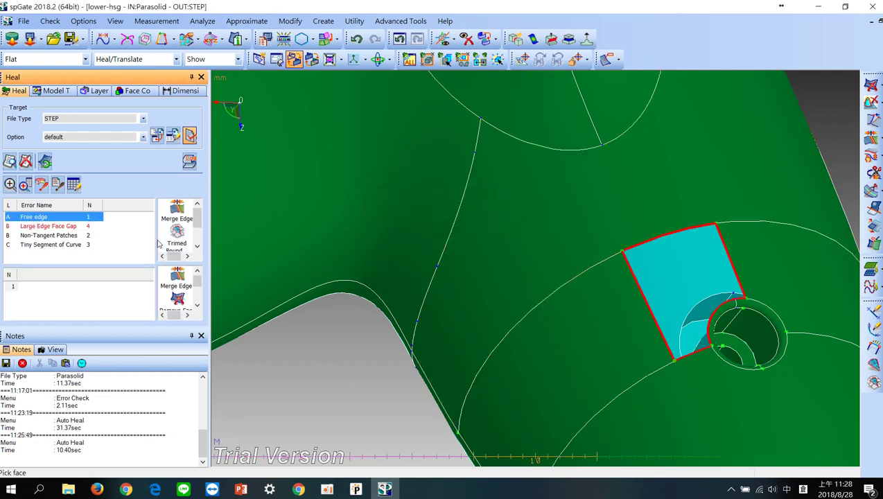
click(179, 240)
click(449, 268)
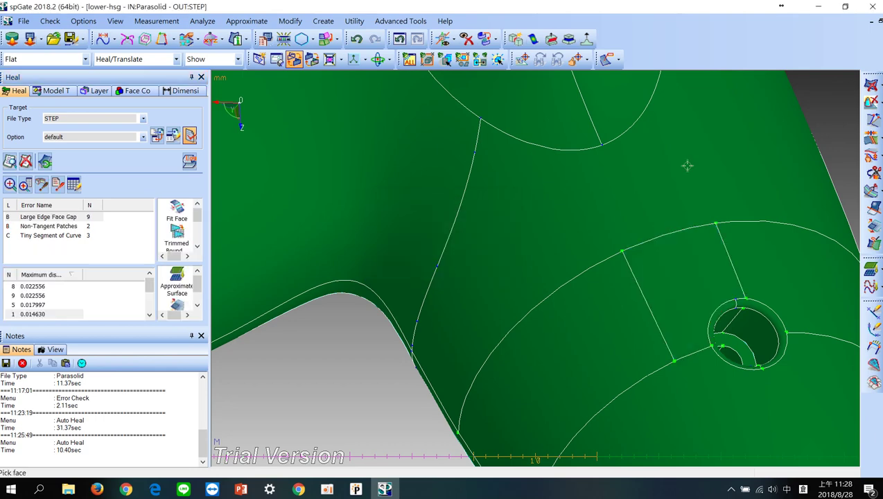
scroll(678, 381, down, 2)
scroll(673, 381, down, 1)
scroll(666, 316, up, 5)
scroll(666, 319, down, 1)
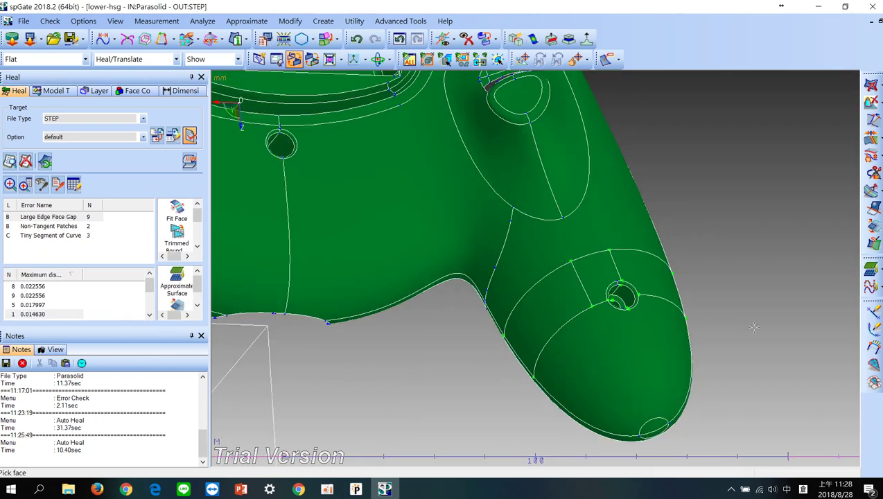
scroll(624, 325, down, 1)
scroll(565, 334, down, 1)
scroll(616, 293, up, 1)
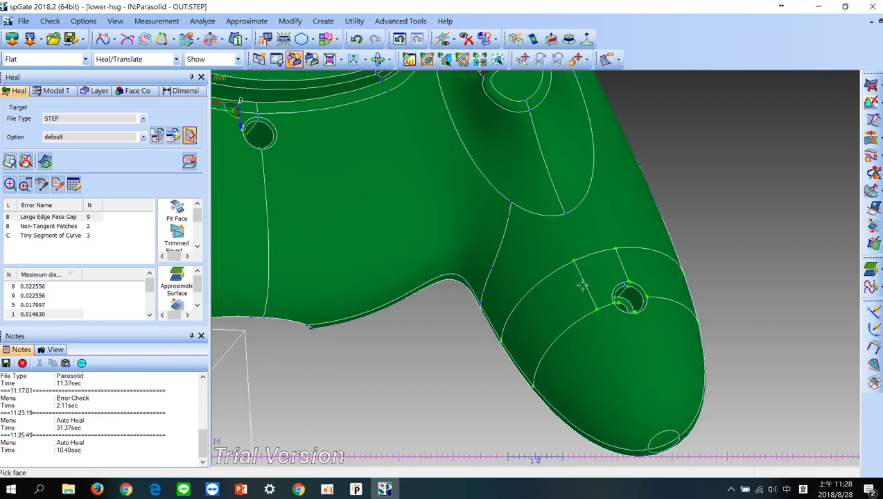
scroll(616, 294, up, 1)
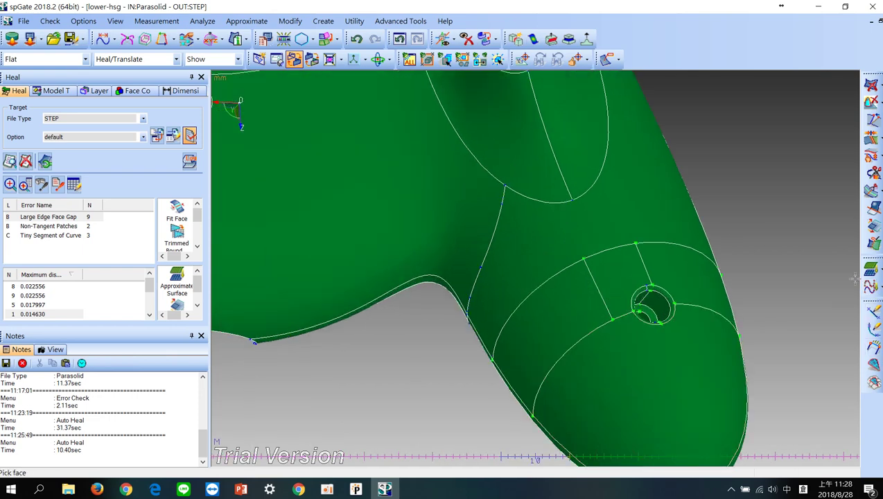
Unite the split patches around the grip hole into one face, then rerun Auto Heal on the housing
click(871, 244)
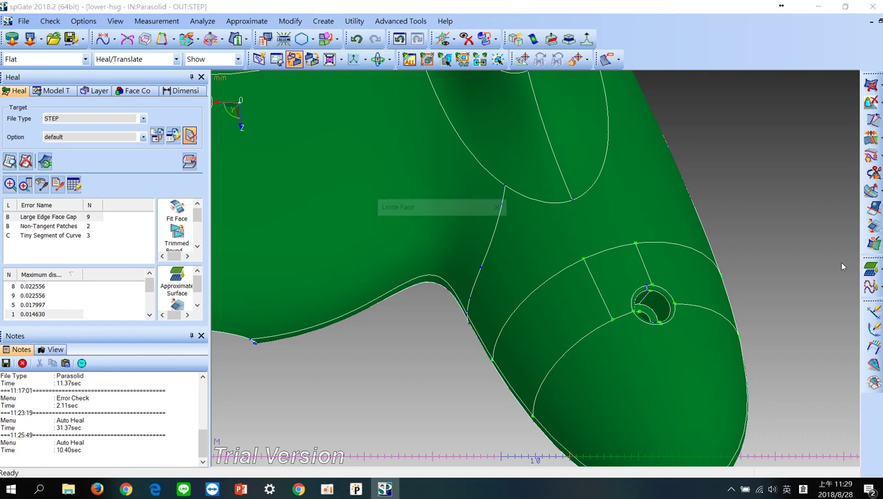
click(440, 264)
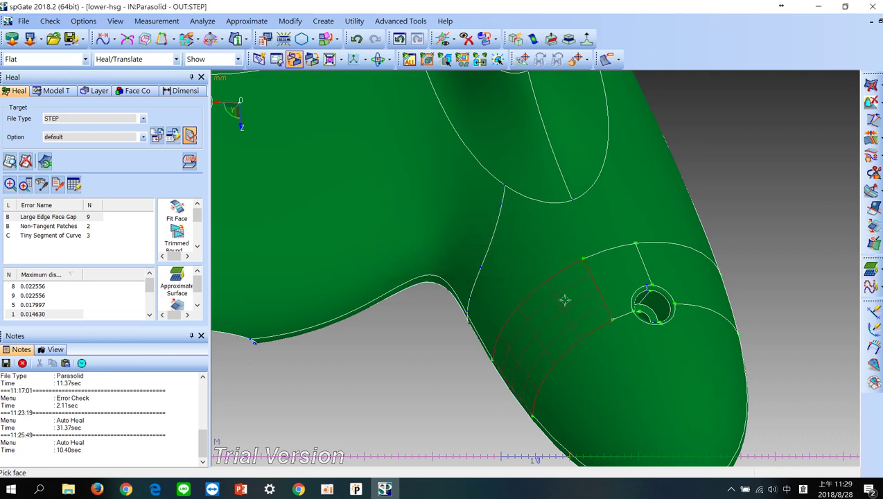
click(607, 275)
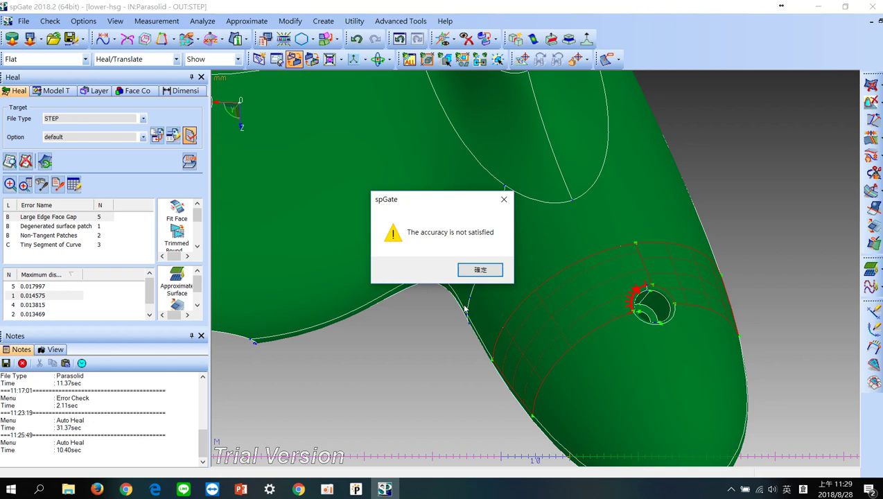
click(477, 272)
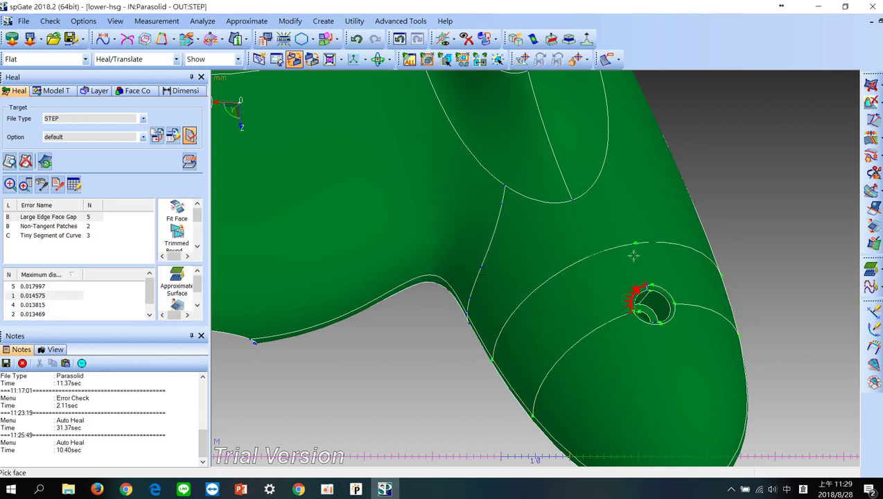
click(710, 307)
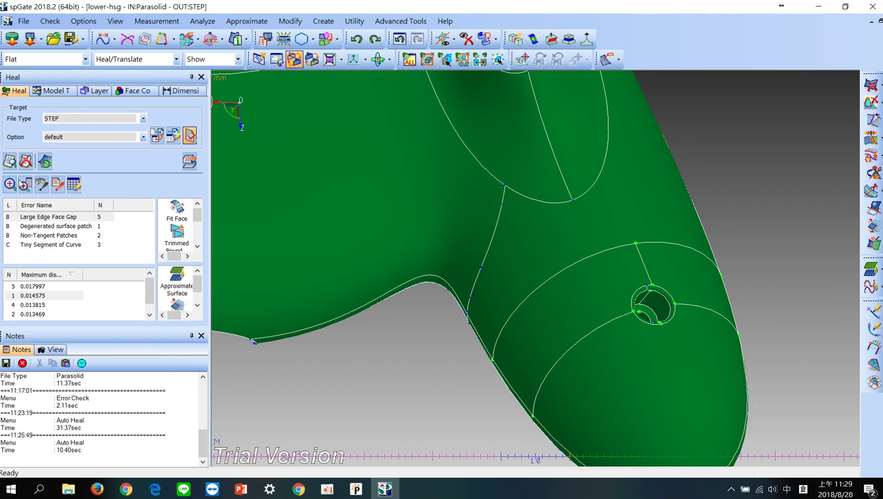
click(45, 161)
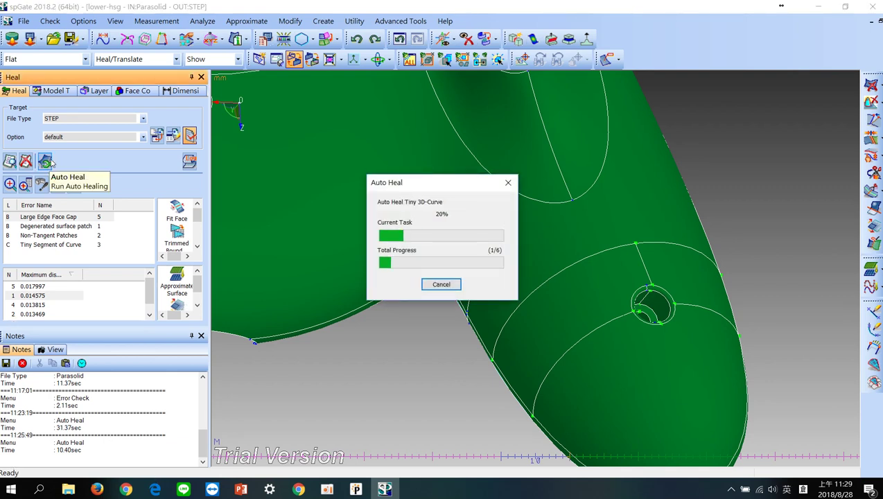
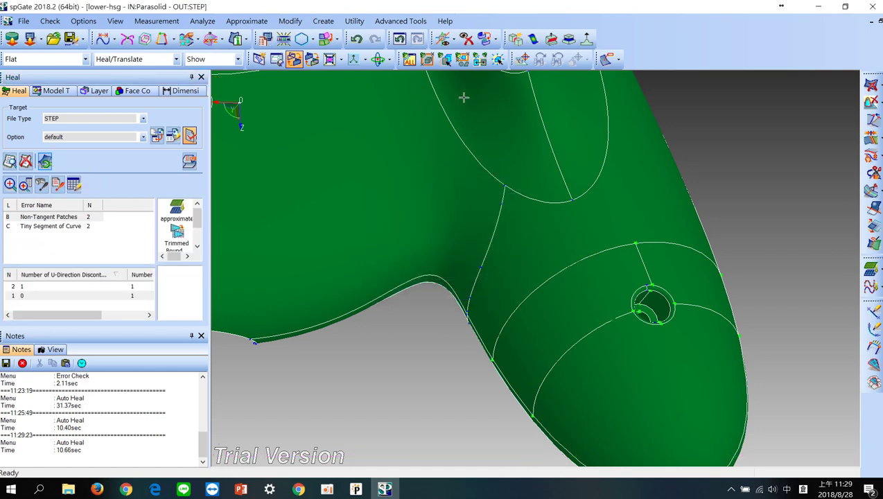
Orbit and zoom the healed lower housing to inspect another side
scroll(660, 310, up, 2)
scroll(659, 311, down, 3)
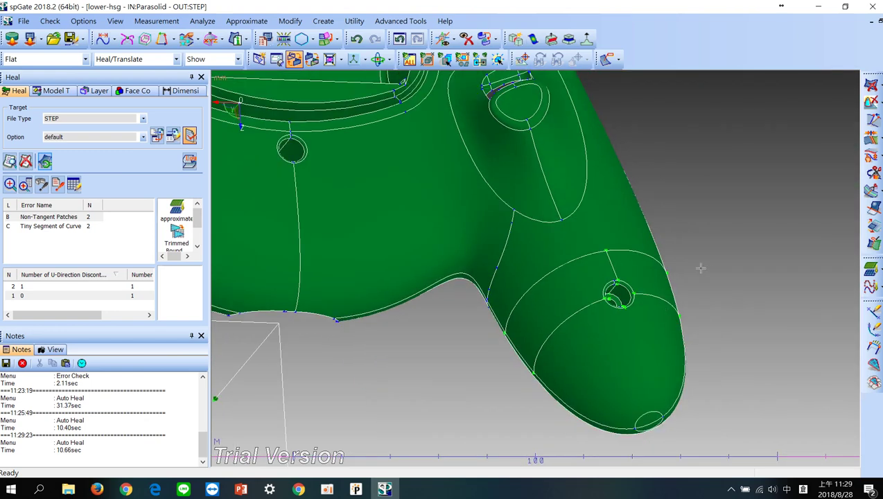
mouse_move(636, 265)
middle_down()
mouse_move(519, 159)
mouse_move(400, 245)
mouse_move(628, 353)
middle_up()
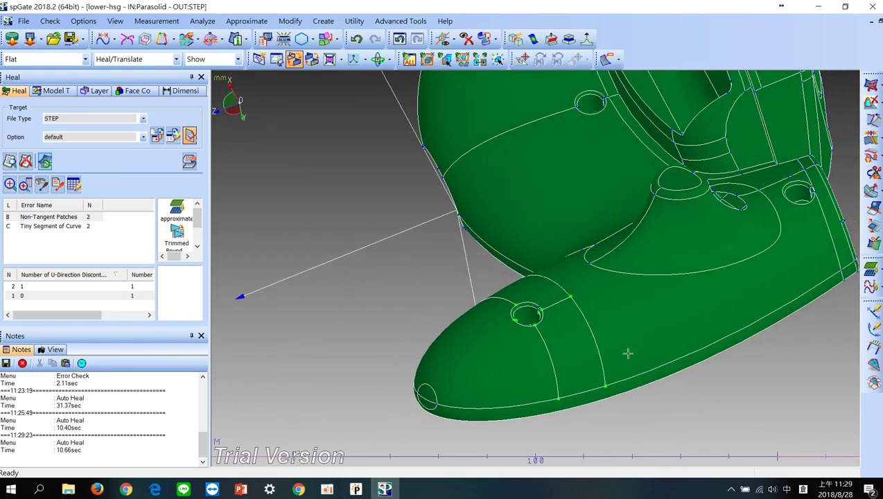
scroll(509, 271, up, 1)
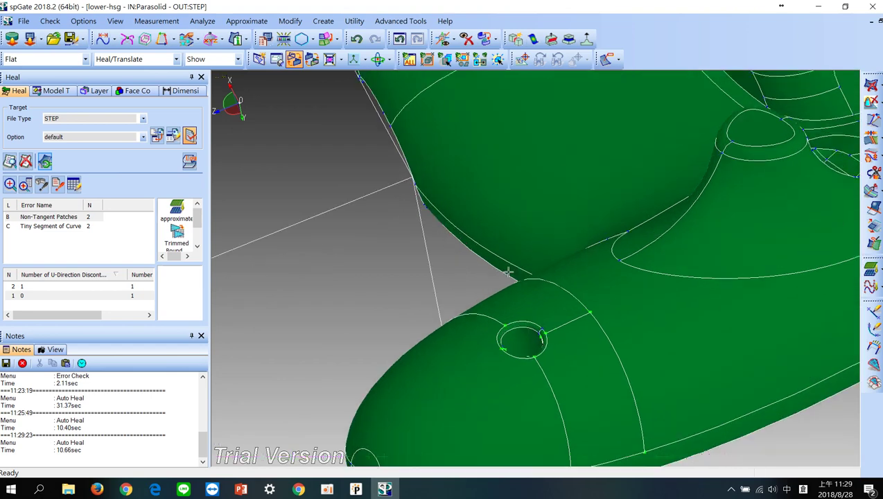
scroll(512, 271, down, 3)
scroll(513, 272, down, 1)
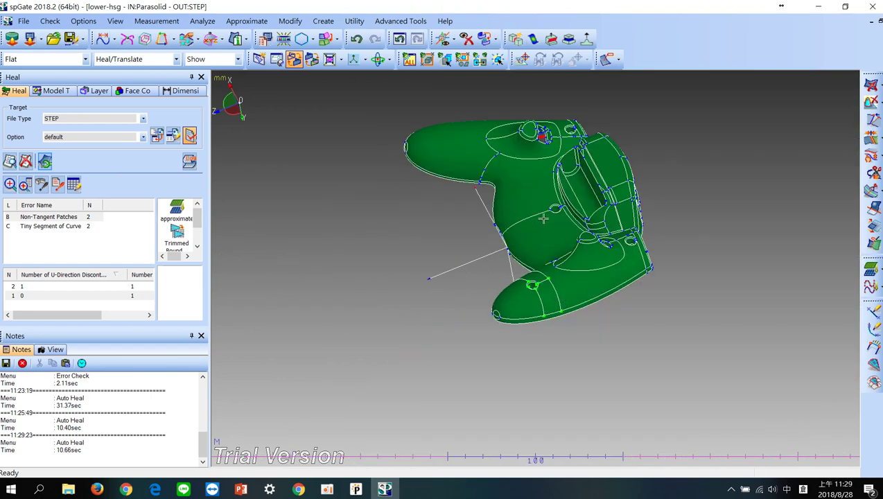
Zoom to the face in the U-Direction Discontinuity list's '2 1' row and orbit around it
click(31, 287)
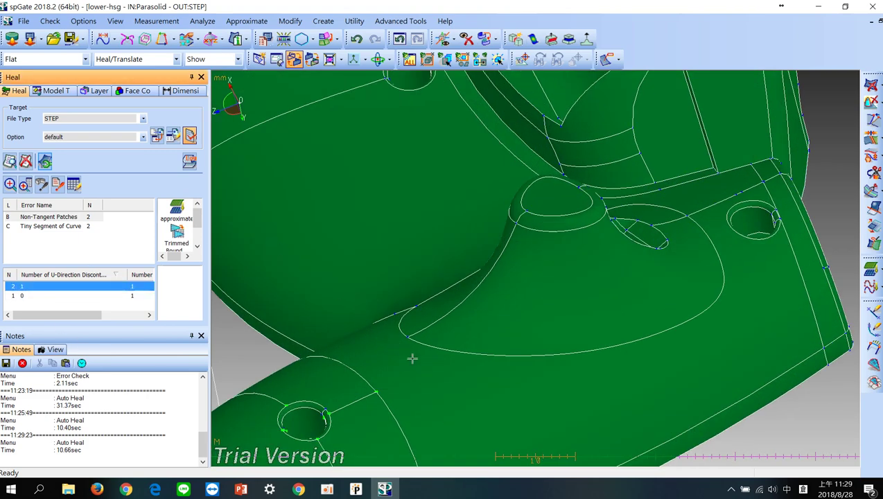
scroll(412, 358, down, 2)
scroll(472, 252, down, 2)
scroll(626, 252, down, 3)
mouse_move(627, 252)
middle_down()
mouse_move(496, 79)
mouse_move(582, 296)
mouse_move(537, 180)
mouse_move(472, 302)
mouse_move(649, 348)
middle_up()
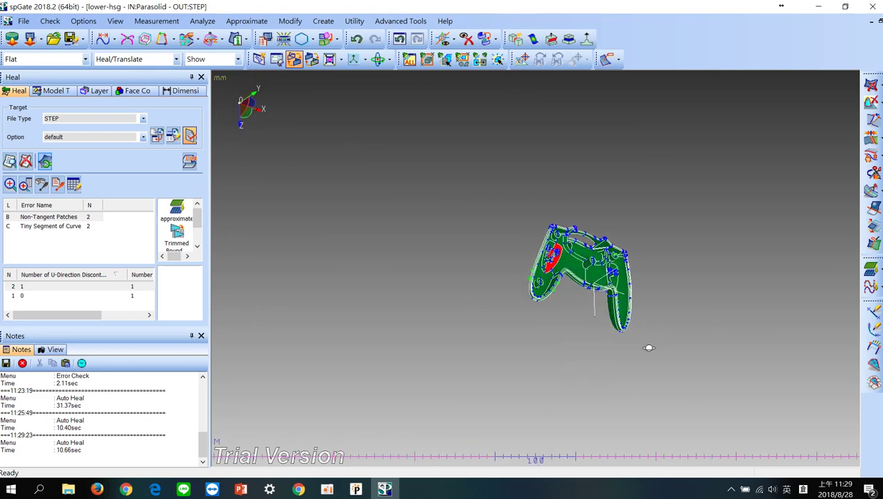
scroll(550, 277, up, 2)
scroll(550, 278, up, 3)
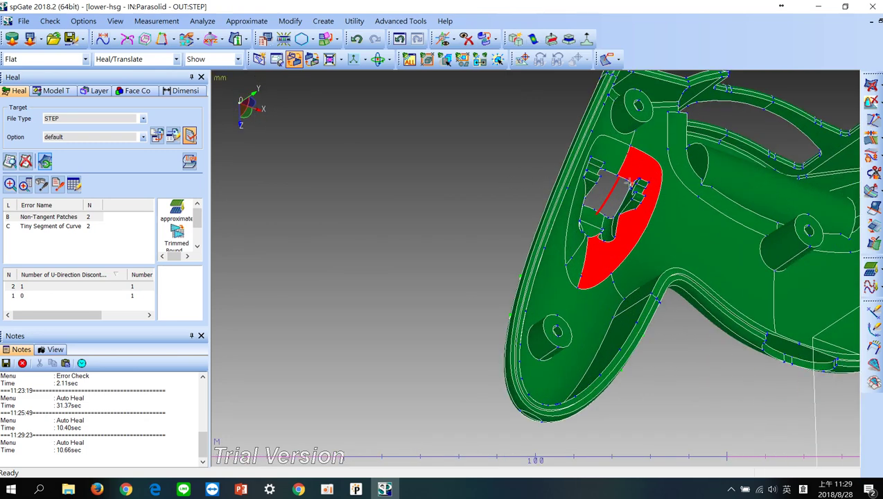
Export the healed housing from spGate as STEP file lower-hsg-01.stp
click(30, 39)
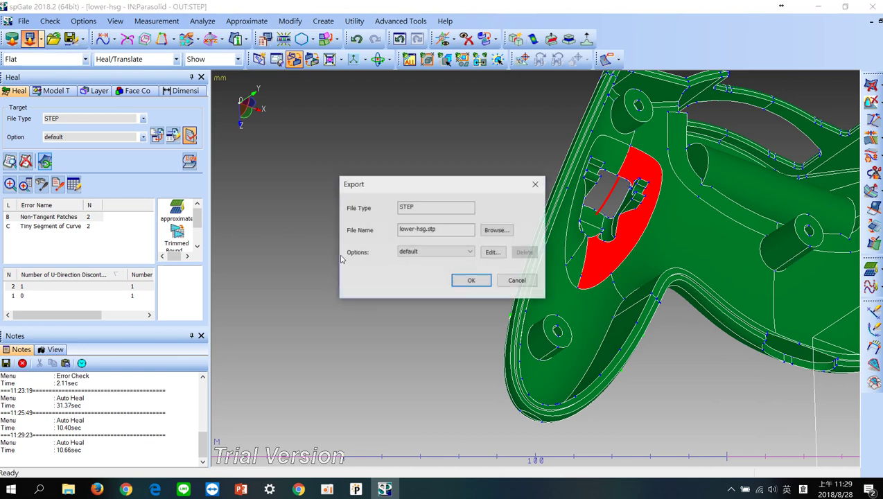
click(492, 234)
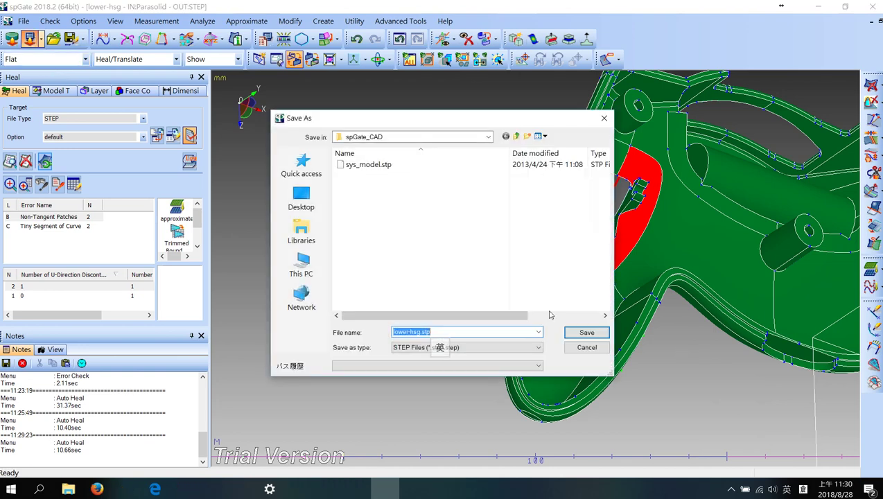
click(457, 332)
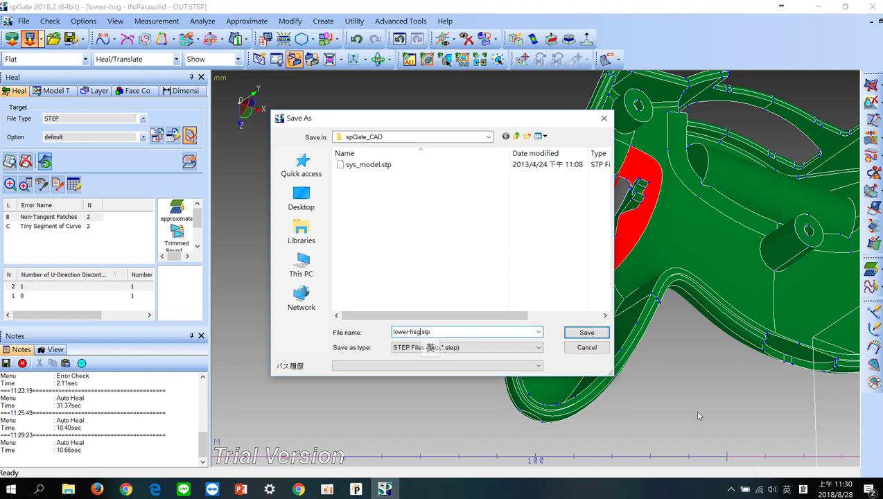
text(-01)
key(Return)
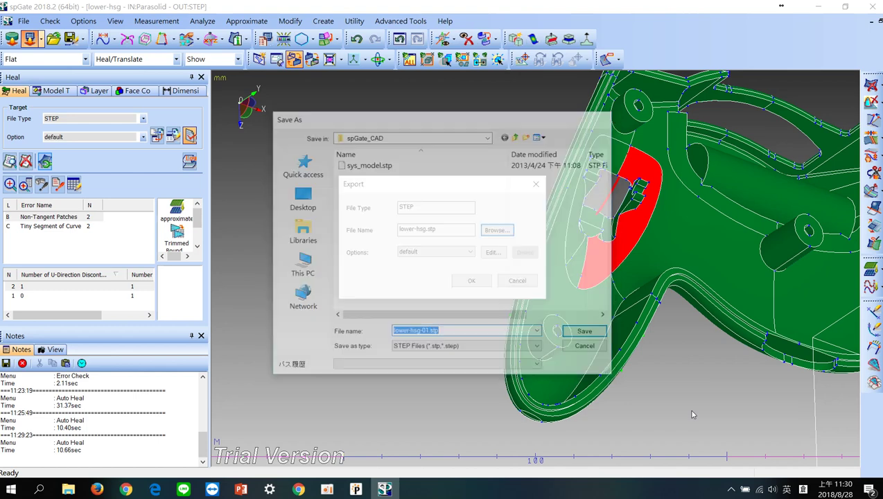
click(469, 281)
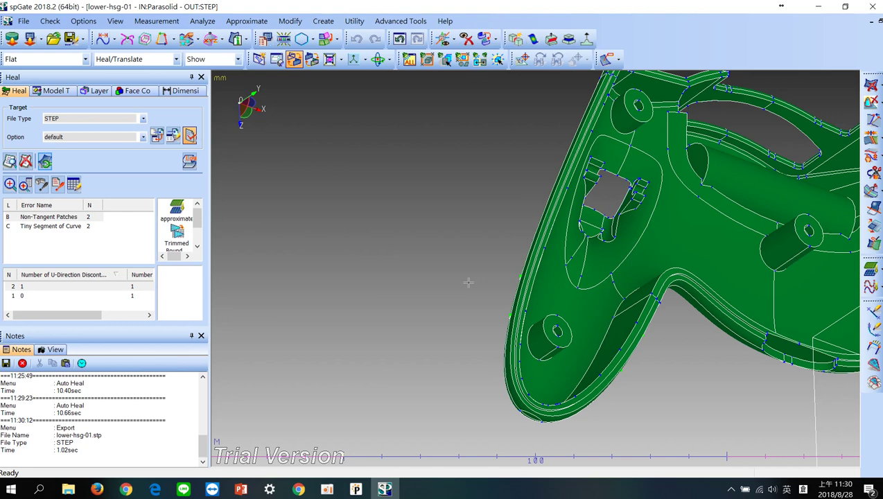
In PreSys, start a new model and import lower-hsg-01.stp as a Step file
click(356, 489)
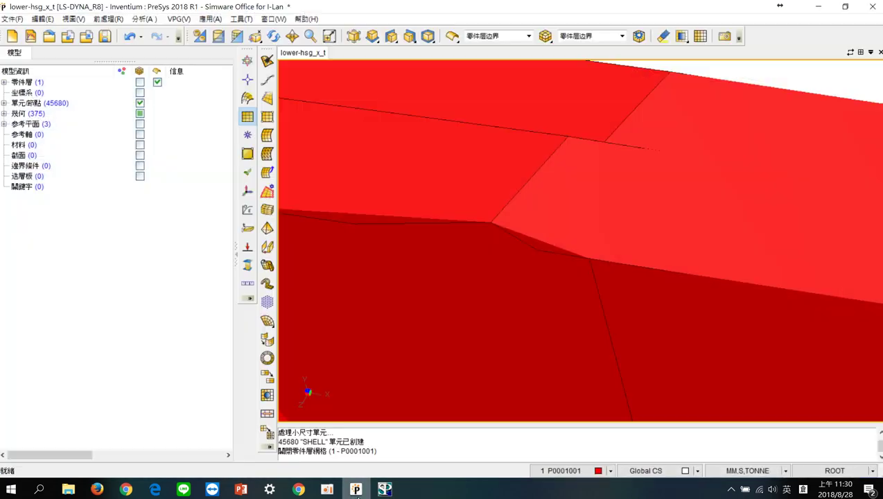
click(12, 36)
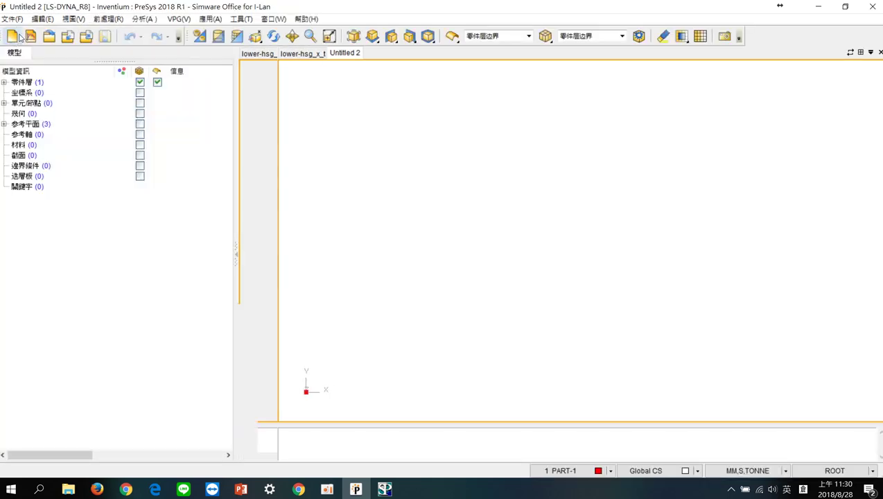
click(17, 19)
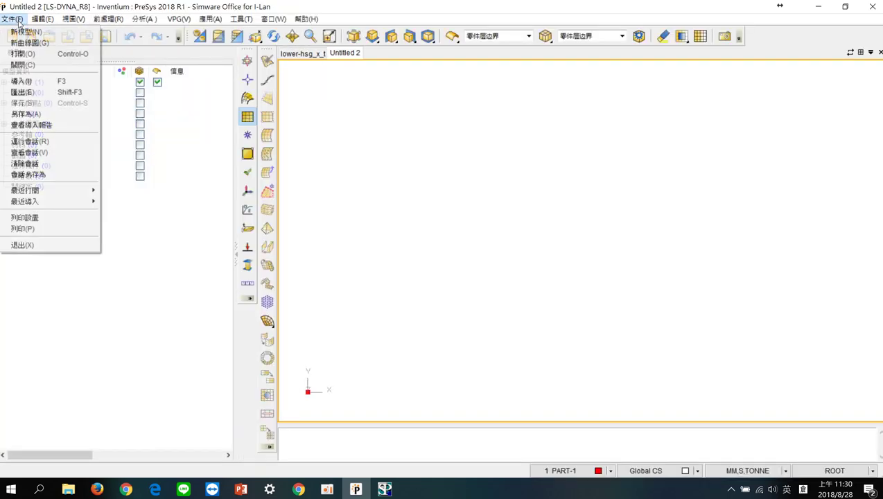
click(20, 82)
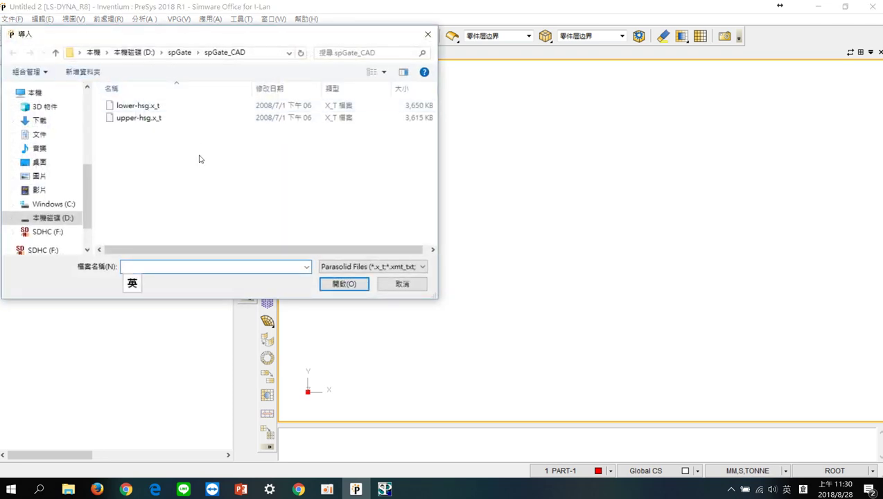
click(374, 266)
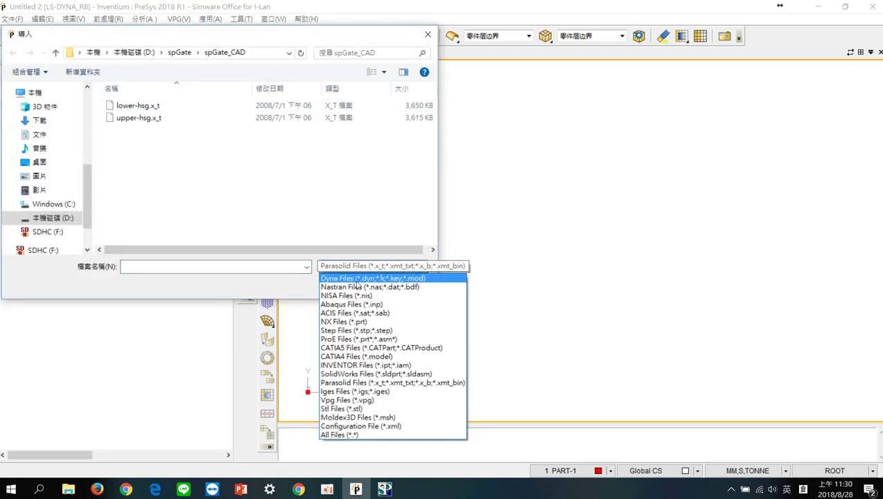
click(351, 331)
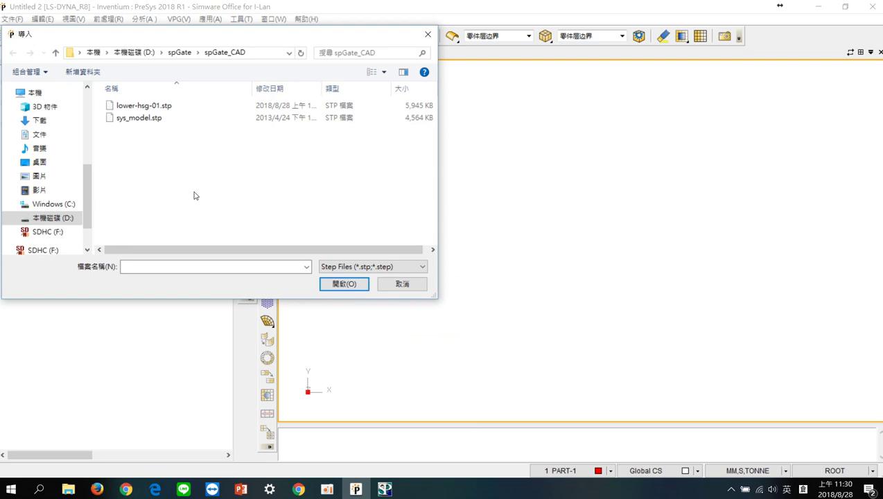
double_click(134, 105)
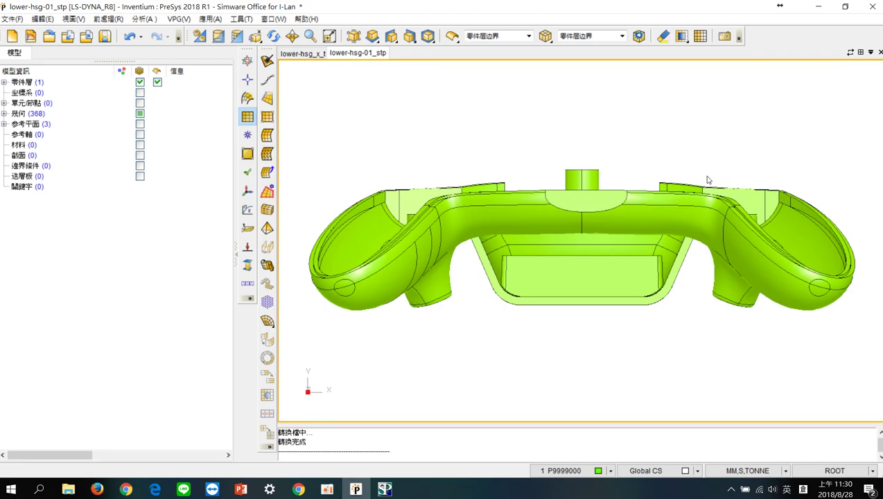
mouse_move(708, 181)
middle_down()
mouse_move(670, 227)
mouse_move(671, 285)
mouse_move(647, 292)
mouse_move(691, 225)
mouse_move(695, 190)
mouse_move(688, 250)
middle_up()
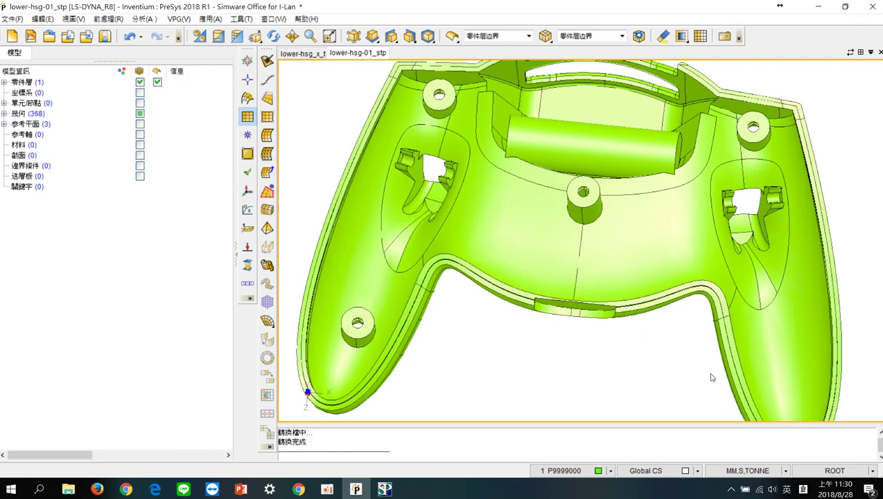
mouse_move(382, 340)
middle_down()
mouse_move(475, 198)
mouse_move(444, 316)
mouse_move(384, 333)
mouse_move(768, 375)
middle_up()
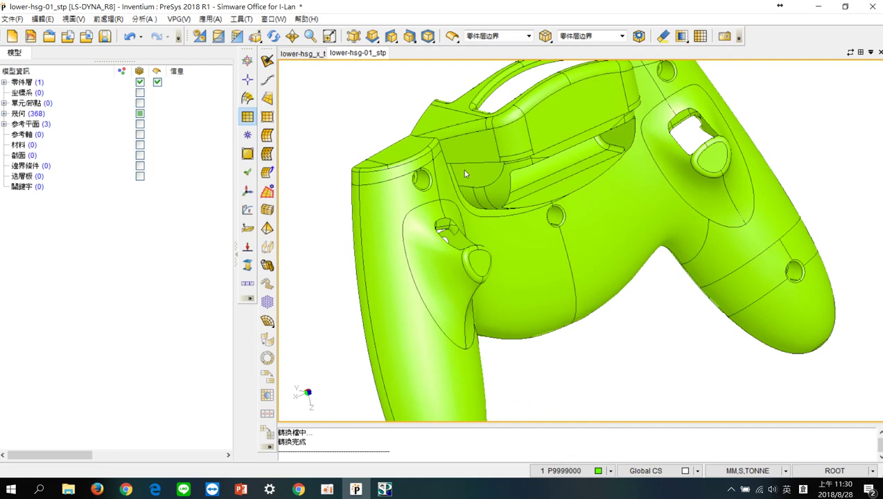
click(300, 55)
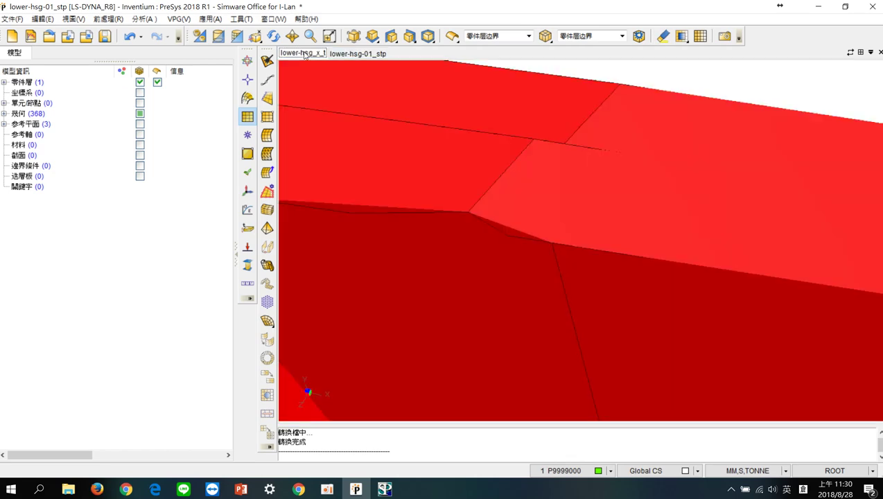
scroll(386, 145, down, 3)
scroll(538, 293, down, 2)
mouse_move(550, 310)
middle_down()
mouse_move(589, 280)
mouse_move(582, 288)
mouse_move(528, 272)
mouse_move(592, 262)
mouse_move(341, 223)
mouse_move(661, 200)
mouse_move(503, 211)
middle_up()
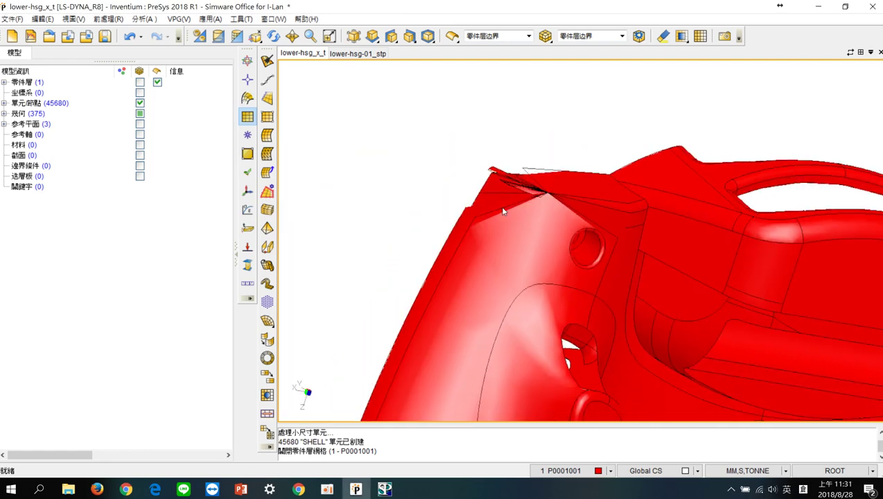
click(358, 55)
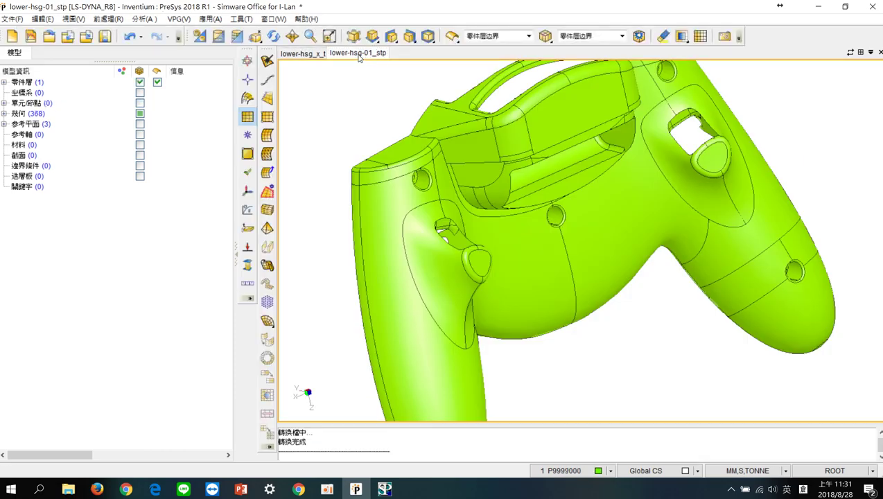
mouse_move(679, 193)
middle_down()
mouse_move(649, 278)
mouse_move(531, 294)
mouse_move(562, 316)
mouse_move(565, 213)
mouse_move(623, 191)
mouse_move(650, 268)
middle_up()
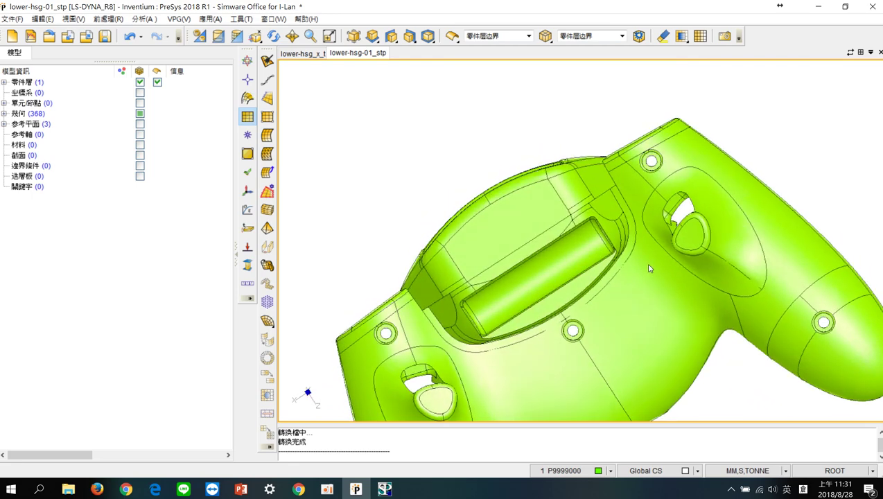
Mesh all displayed housing surfaces with size-1.5 triangles, producing 46368 shell elements
click(267, 154)
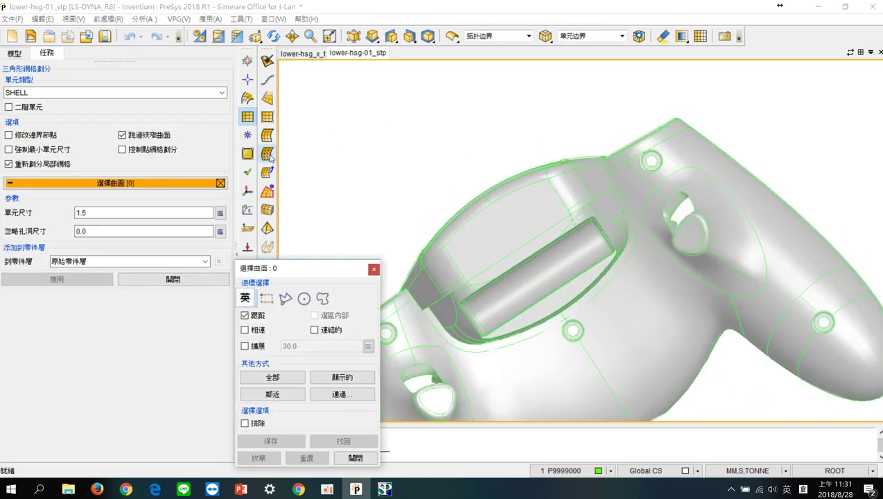
drag(312, 270, 151, 208)
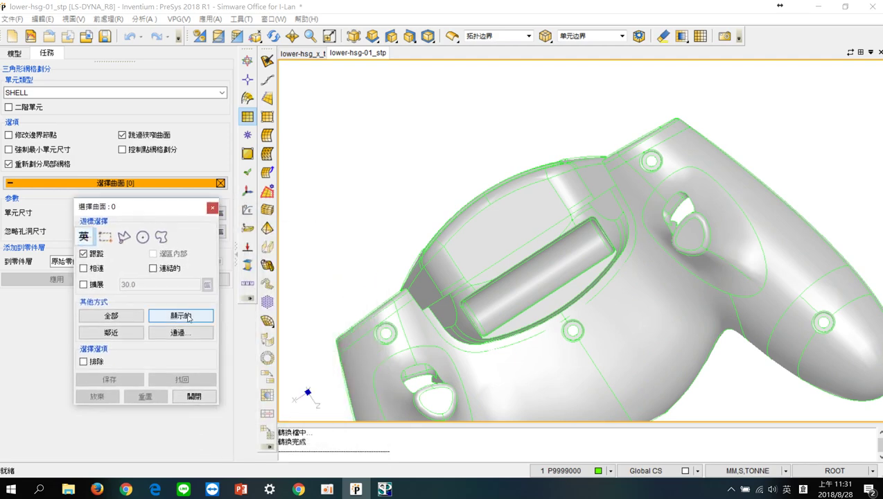
click(189, 318)
click(45, 281)
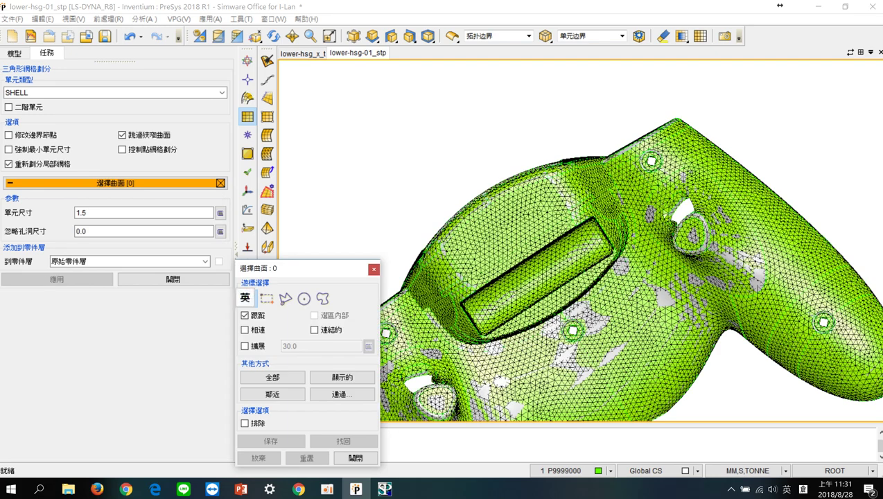
click(166, 279)
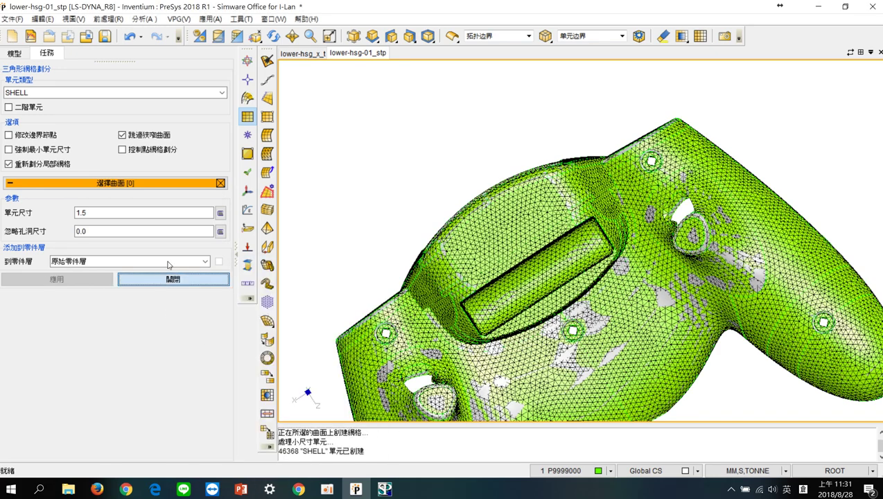
Hide the surface geometry, switch to shaded-with-edges display, and orbit to inspect the shell mesh
click(157, 83)
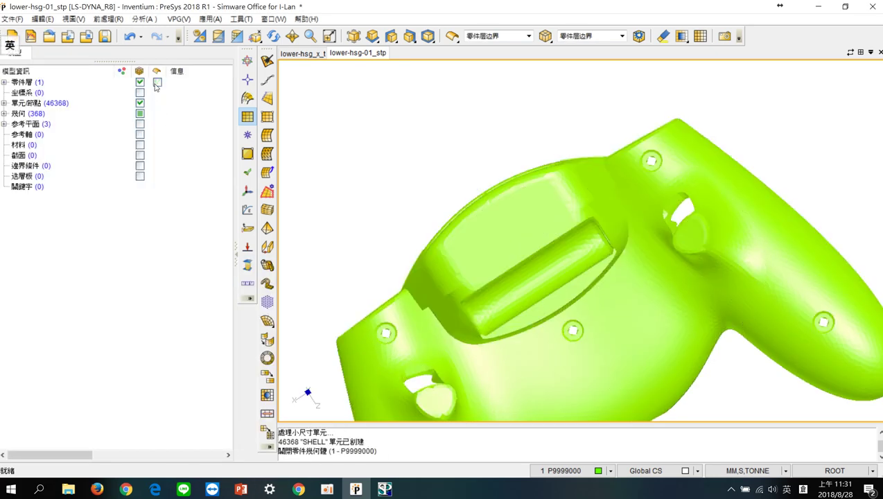
click(546, 38)
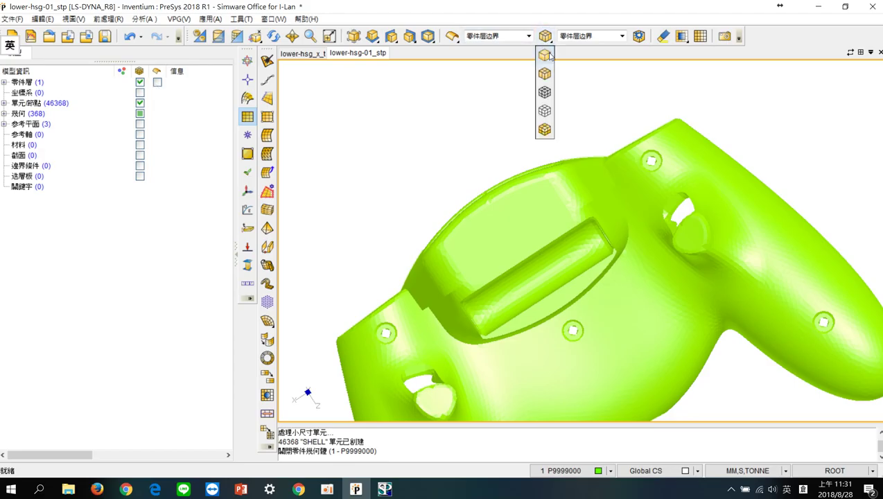
click(550, 130)
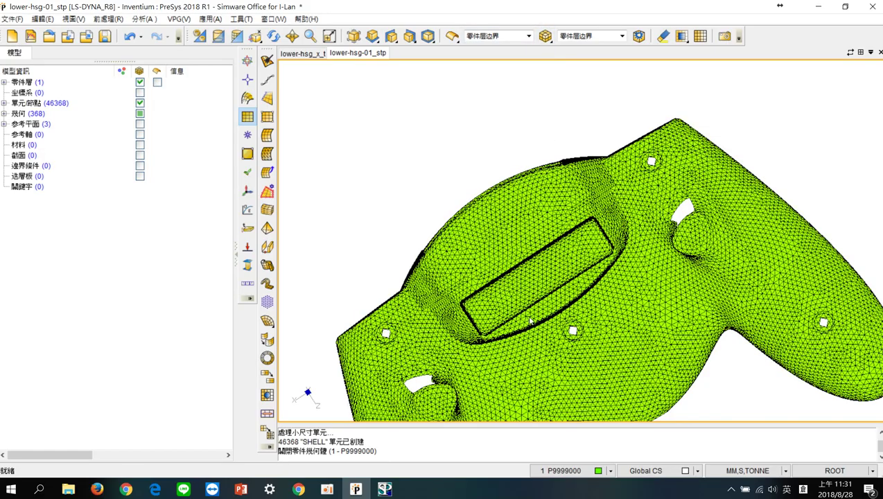
mouse_move(528, 319)
middle_down()
mouse_move(621, 111)
mouse_move(689, 87)
mouse_move(737, 122)
mouse_move(750, 173)
mouse_move(730, 199)
mouse_move(582, 100)
mouse_move(609, 196)
mouse_move(505, 291)
mouse_move(549, 161)
mouse_move(515, 183)
mouse_move(526, 158)
middle_up()
scroll(611, 146, up, 3)
scroll(612, 147, up, 3)
scroll(611, 146, down, 1)
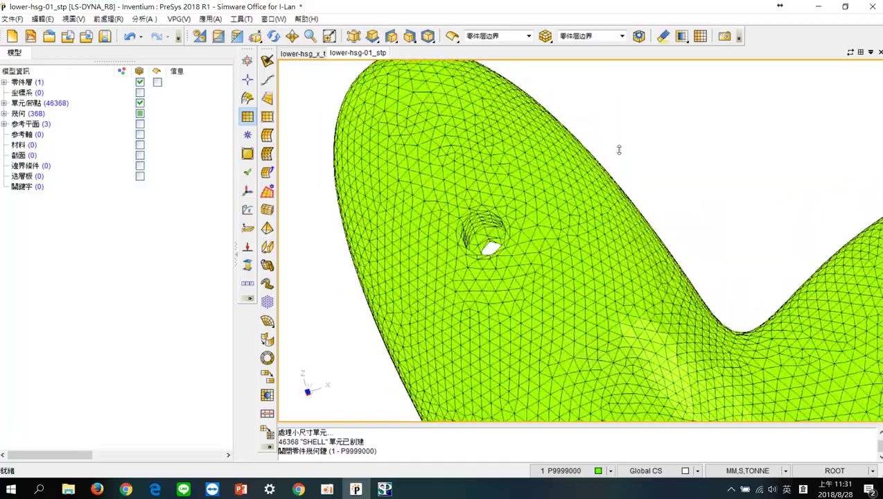
scroll(619, 147, down, 3)
mouse_move(654, 349)
middle_down()
mouse_move(712, 378)
mouse_move(629, 279)
mouse_move(545, 311)
middle_up()
Tetra-mesh the displayed shell elements with 4-node elements into a new part named 111
click(268, 229)
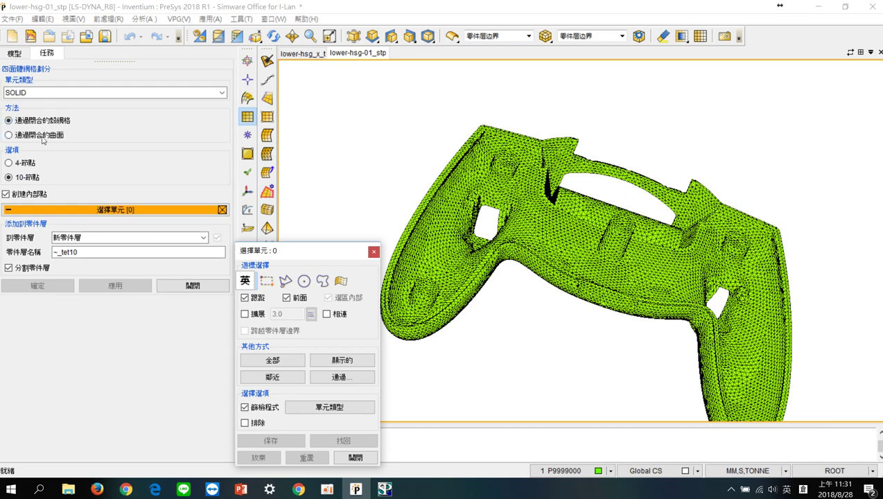
click(37, 164)
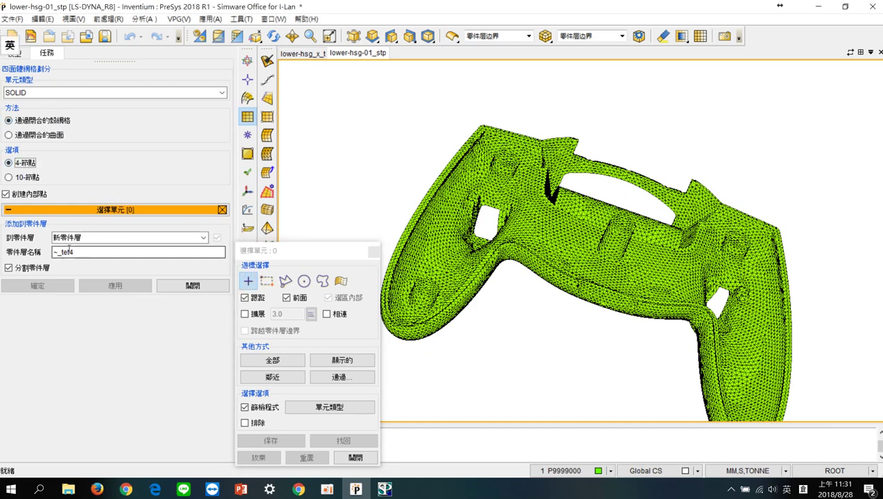
double_click(81, 248)
text(1)
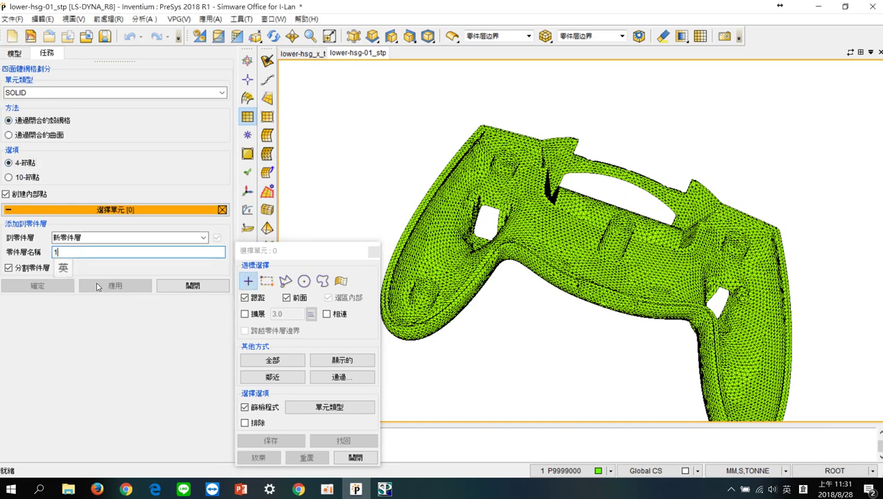
text(11)
click(342, 360)
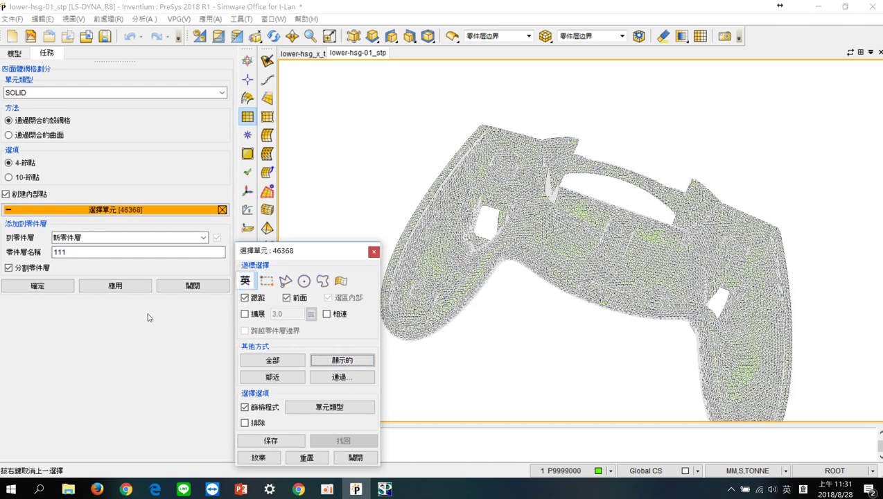
click(45, 285)
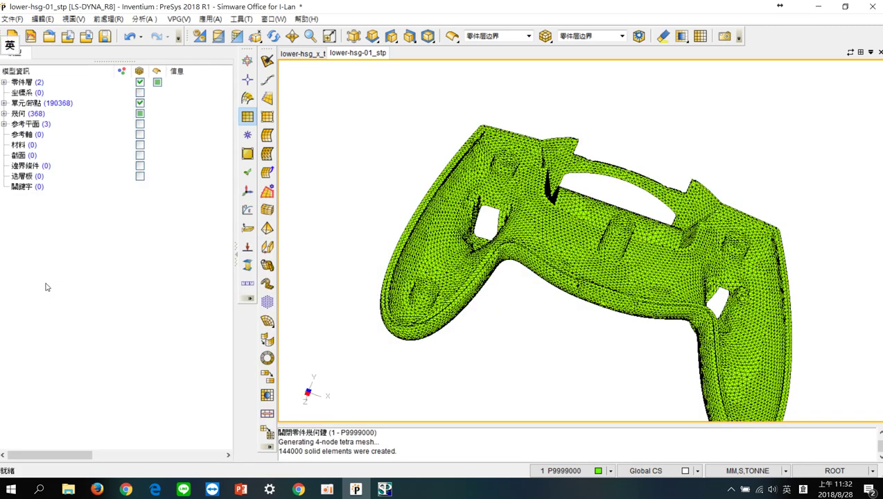
Hide the original part's shell mesh and part 111's geometry so only the solid mesh shows
click(5, 82)
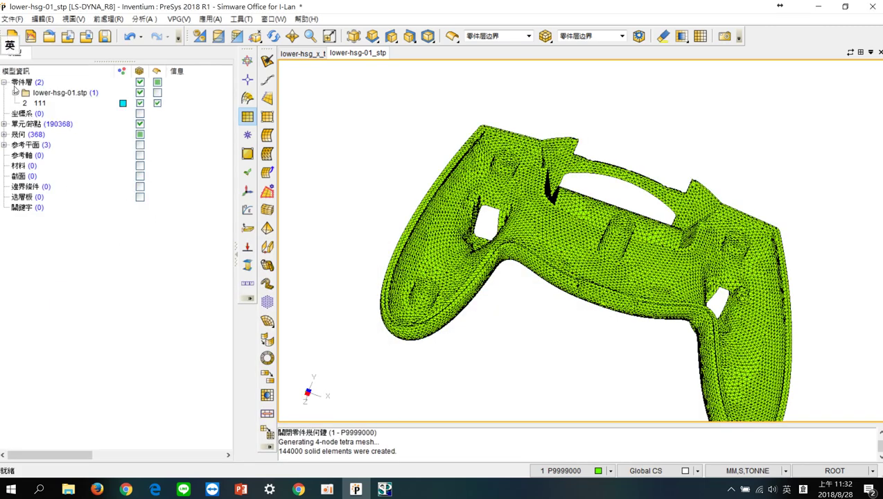
click(140, 93)
click(157, 103)
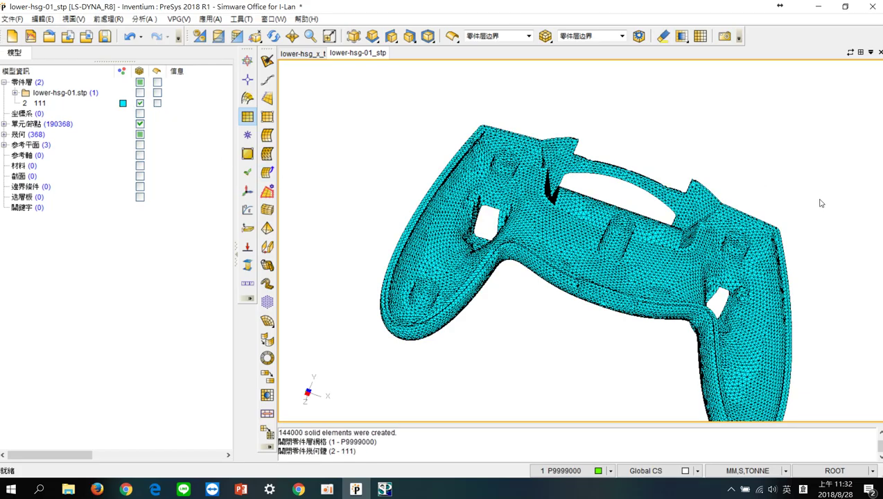
scroll(820, 203, up, 1)
scroll(804, 164, up, 3)
Rotate, zoom and fit the view to inspect the tetra solid mesh from the front
mouse_move(738, 352)
middle_down()
mouse_move(626, 311)
mouse_move(736, 192)
mouse_move(706, 74)
middle_up()
scroll(736, 192, down, 4)
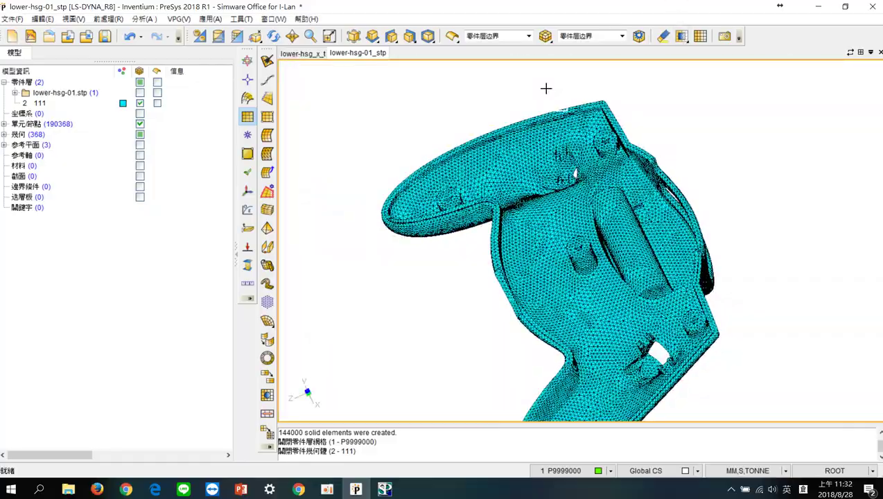
scroll(773, 285, up, 3)
mouse_move(748, 200)
middle_down()
mouse_move(787, 138)
mouse_move(789, 112)
mouse_move(693, 13)
middle_up()
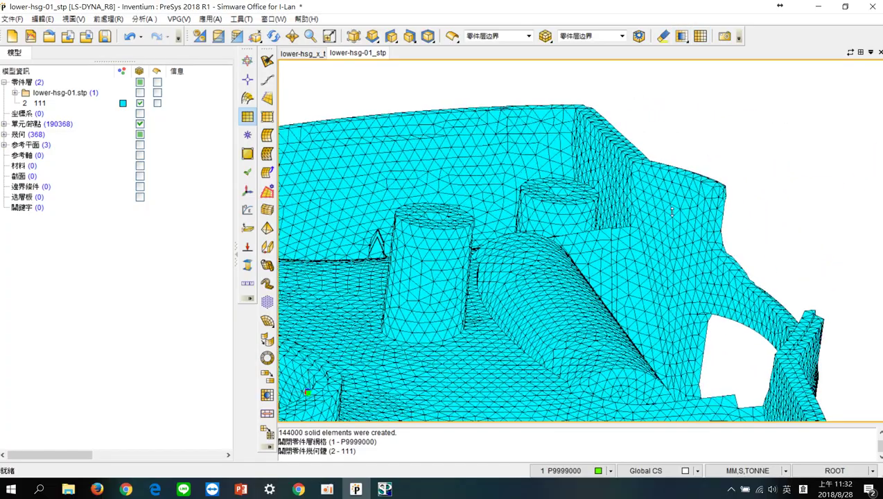
click(682, 36)
middle_drag(680, 363, 695, 231)
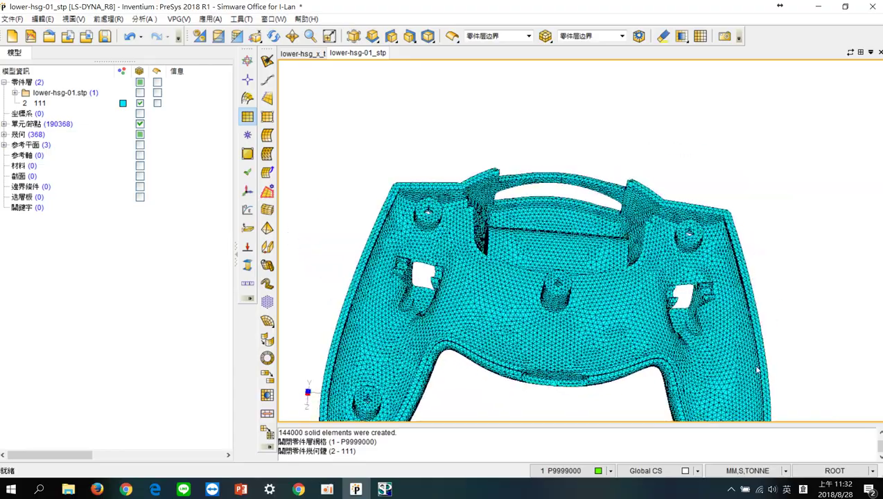
scroll(669, 274, up, 3)
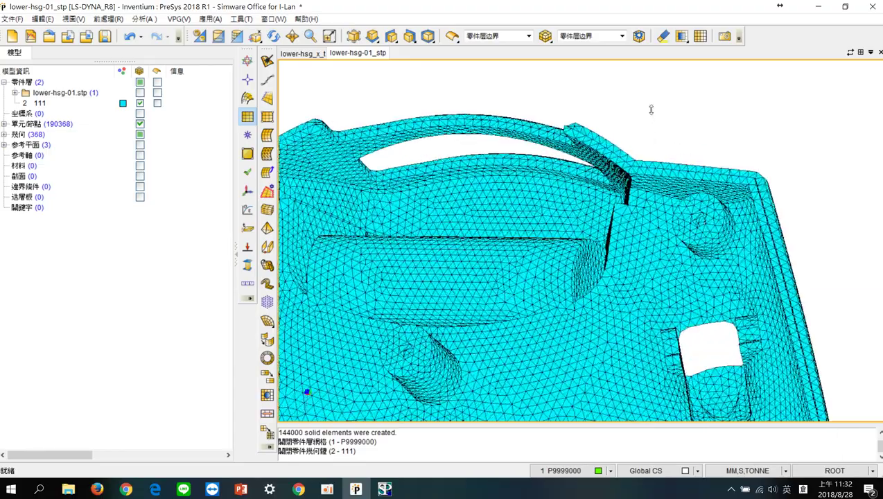
scroll(677, 296, down, 3)
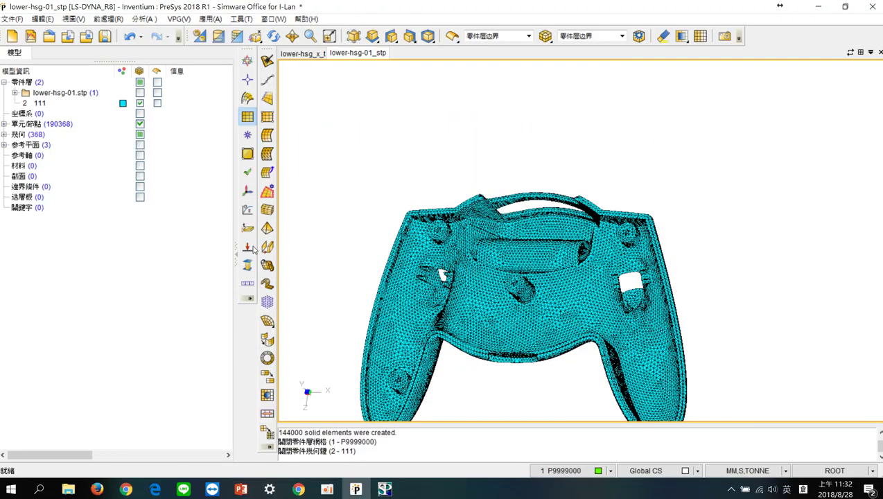
click(238, 174)
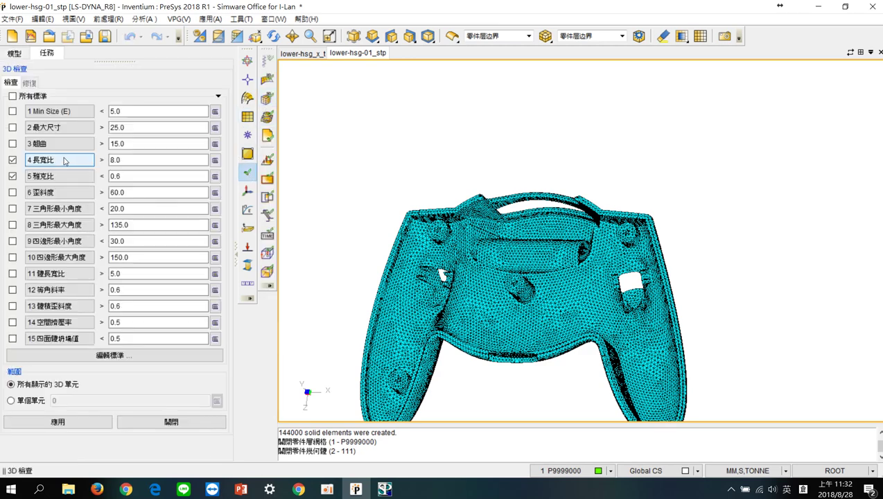
Run the 3D check on displayed elements with Min Size 1 and Max Size 2 enabled
click(13, 160)
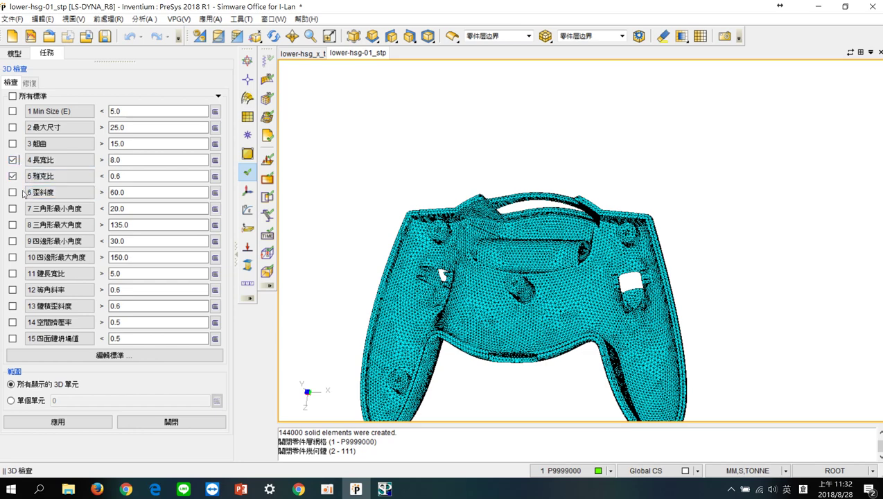
double_click(111, 112)
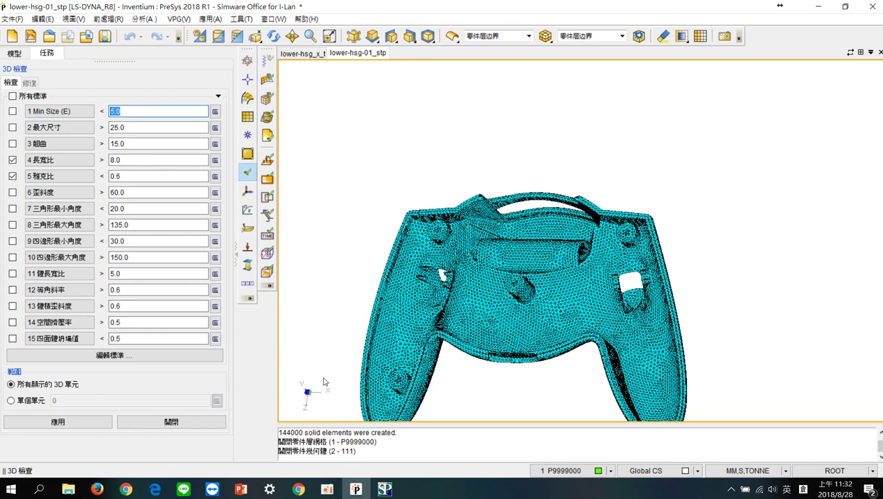
text(1)
click(13, 112)
click(13, 128)
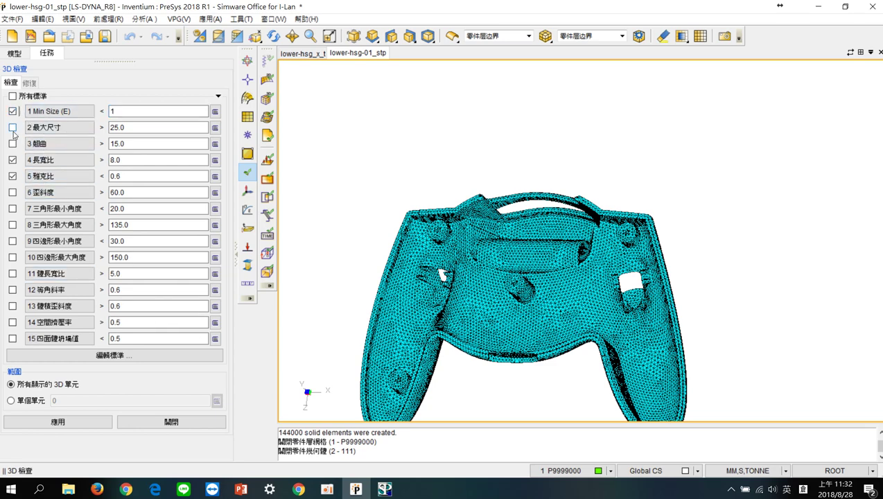
click(122, 129)
double_click(122, 129)
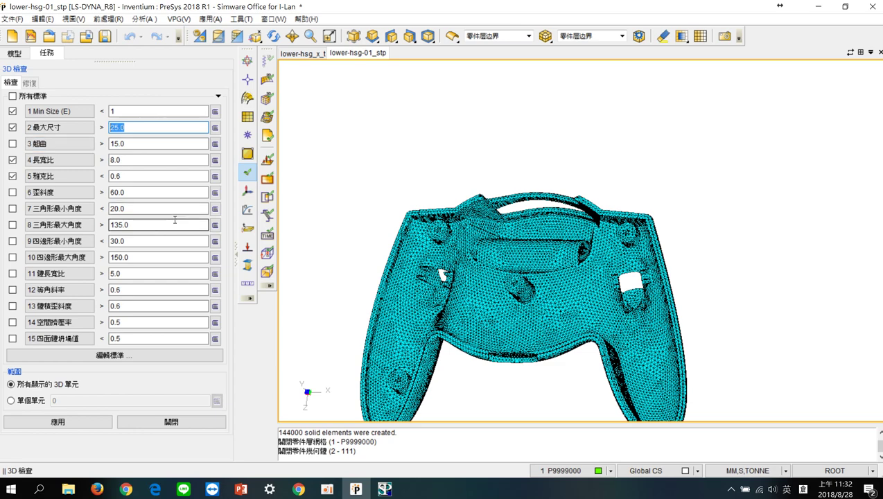
text(12)
key(BackSpace)
key(BackSpace)
text(2)
click(58, 422)
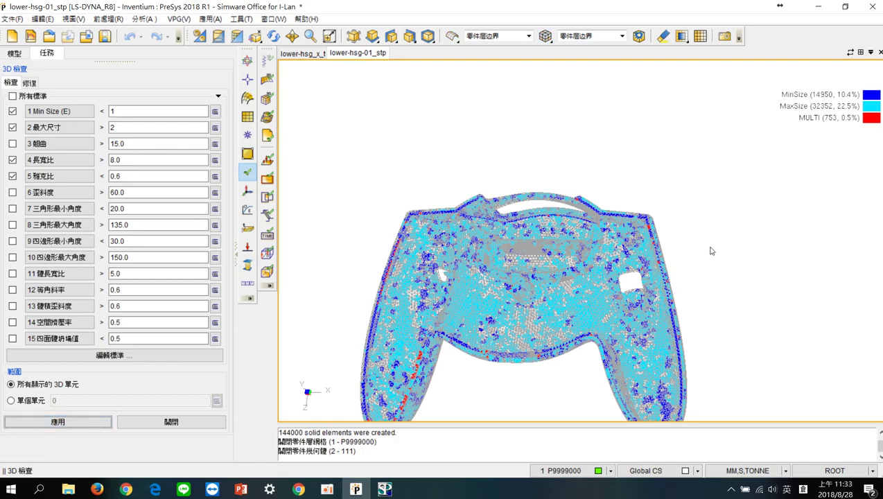
Zoom in closely on the red and blue flagged elements along the housing's edges
middle_drag(678, 234, 653, 214)
scroll(653, 214, up, 2)
scroll(653, 216, up, 2)
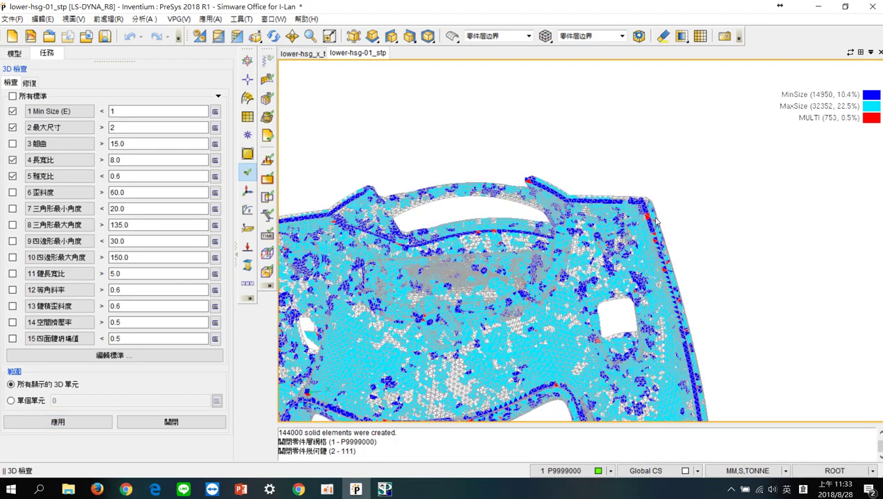
scroll(654, 219, up, 2)
scroll(655, 223, up, 2)
scroll(655, 223, up, 1)
scroll(653, 220, down, 1)
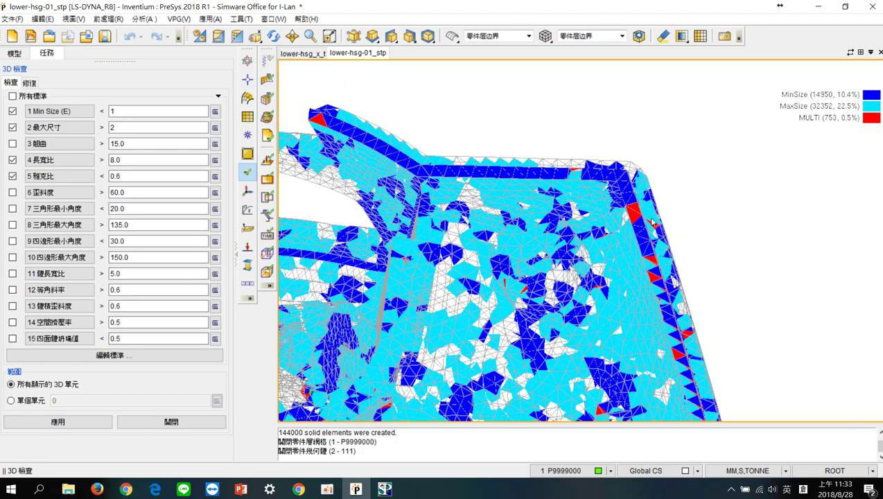
scroll(648, 218, up, 1)
scroll(644, 216, up, 2)
scroll(667, 237, up, 1)
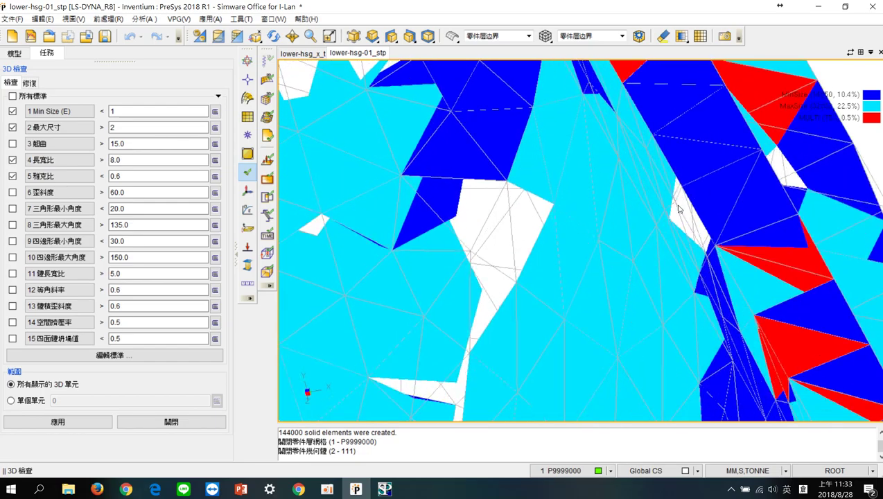
scroll(693, 222, up, 1)
scroll(714, 205, down, 1)
scroll(698, 217, down, 3)
scroll(699, 219, down, 2)
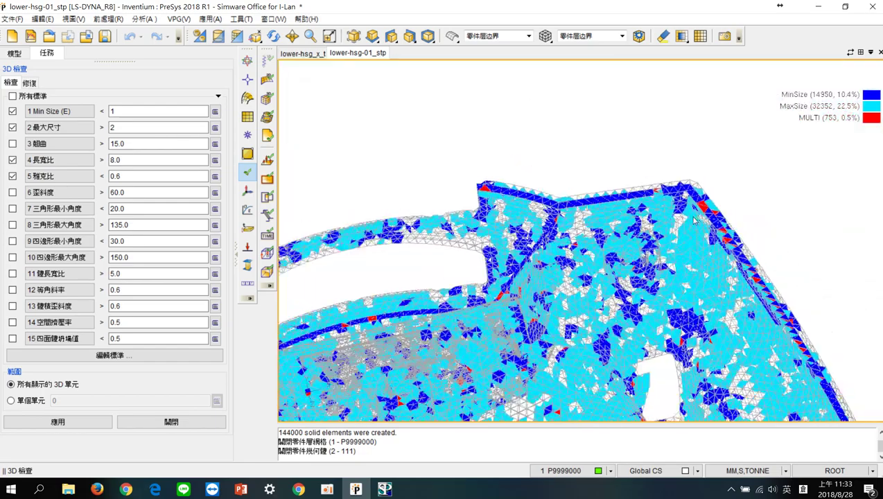
scroll(698, 229, up, 3)
scroll(698, 239, up, 2)
scroll(717, 244, up, 2)
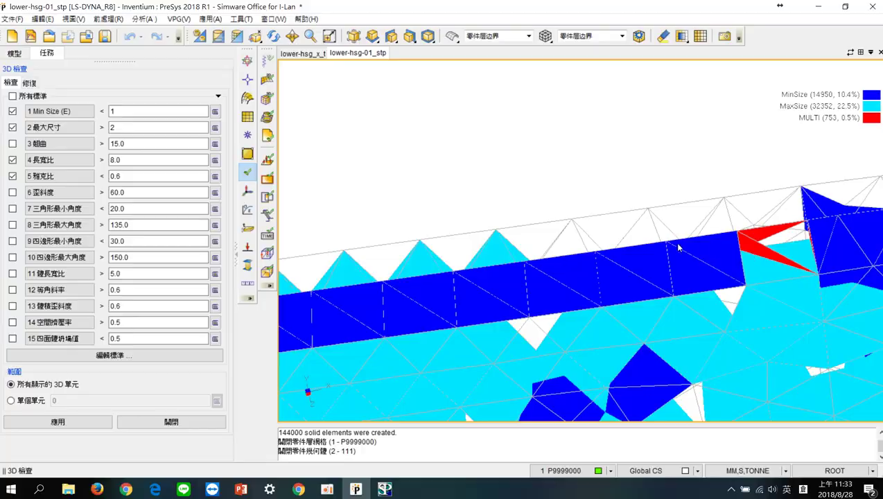
scroll(693, 253, down, 2)
scroll(624, 277, up, 1)
scroll(554, 301, up, 2)
scroll(561, 298, down, 2)
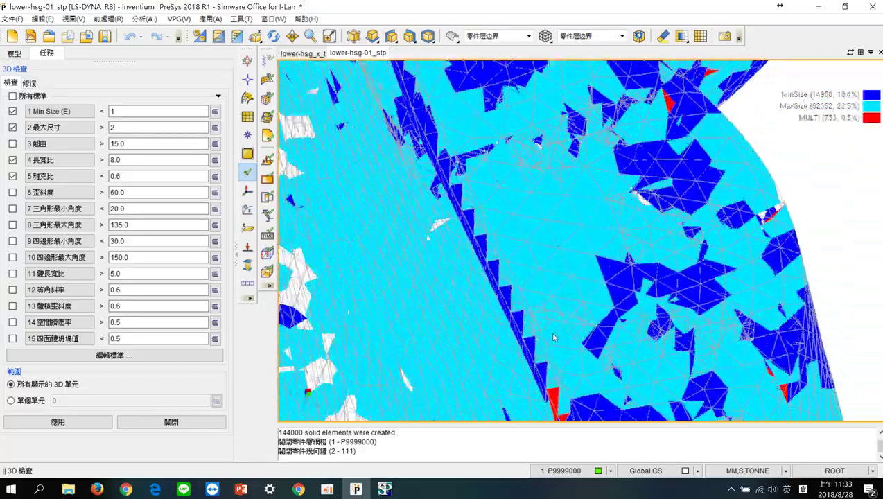
scroll(582, 291, up, 1)
scroll(603, 284, up, 2)
scroll(628, 272, down, 2)
Tilt the mesh and zoom back out to view the whole housing again
middle_drag(627, 272, 704, 322)
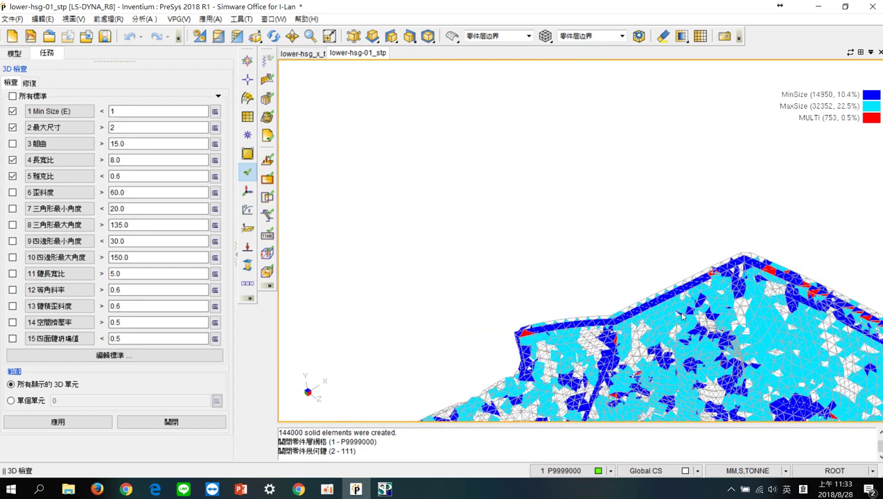
scroll(699, 320, down, 1)
scroll(664, 331, down, 1)
scroll(618, 315, down, 1)
middle_drag(619, 315, 582, 218)
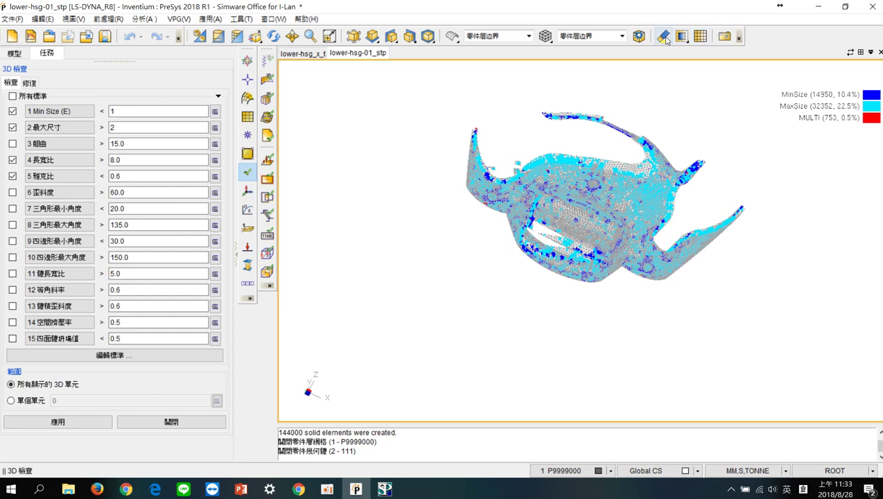
Try the exploded view, then rerun the check with only aspect ratio and Jacobian criteria
click(637, 38)
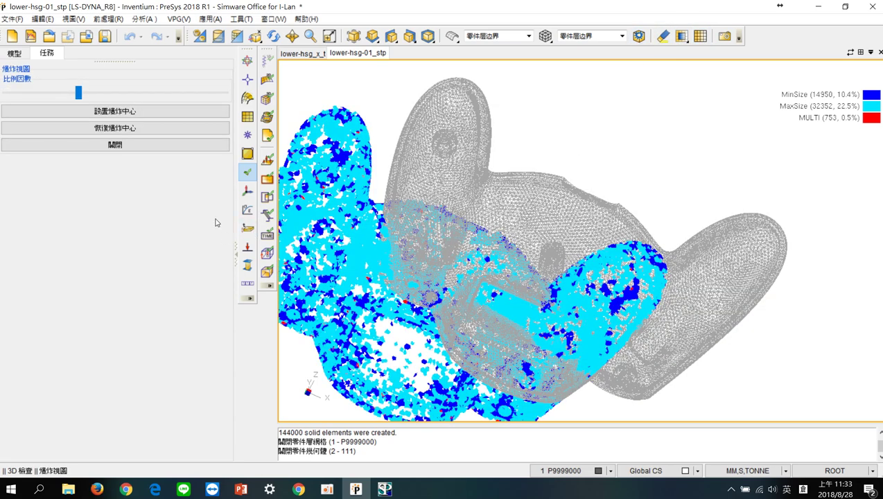
click(173, 146)
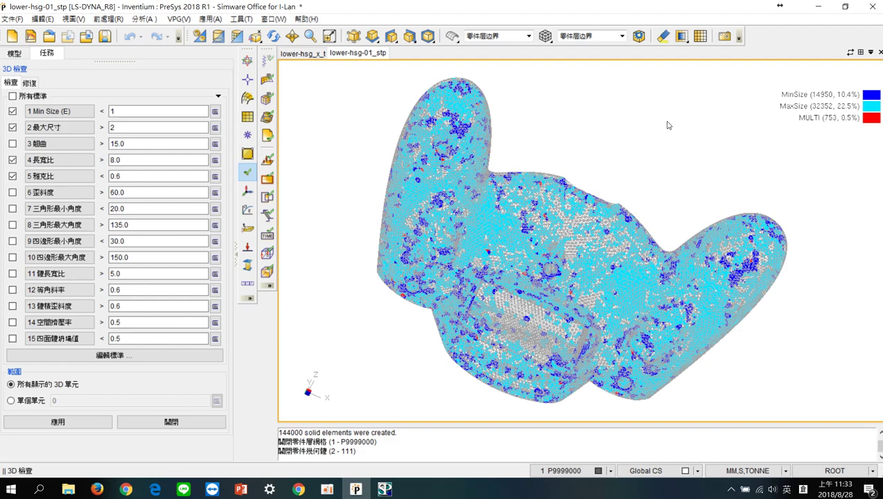
middle_drag(668, 127, 648, 239)
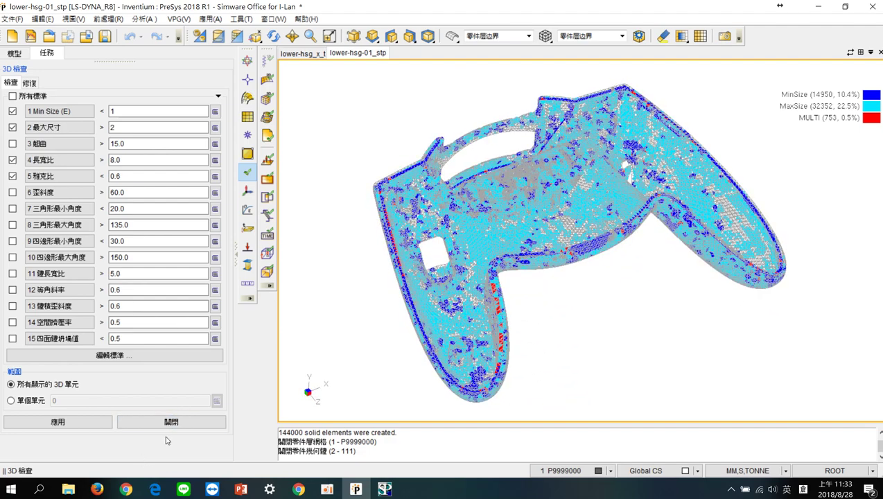
click(12, 127)
click(12, 111)
click(83, 427)
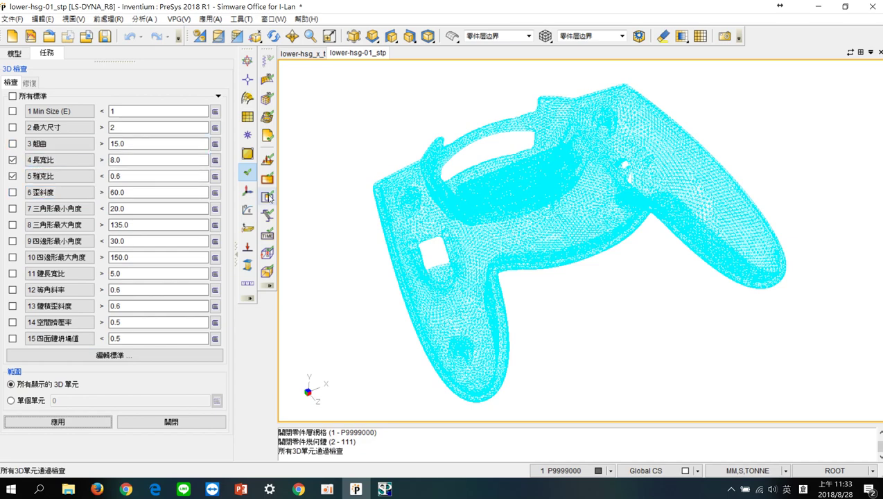
Swap aspect ratio and Jacobian back to Min and Max Size criteria, then close the 3D check
click(12, 159)
click(13, 176)
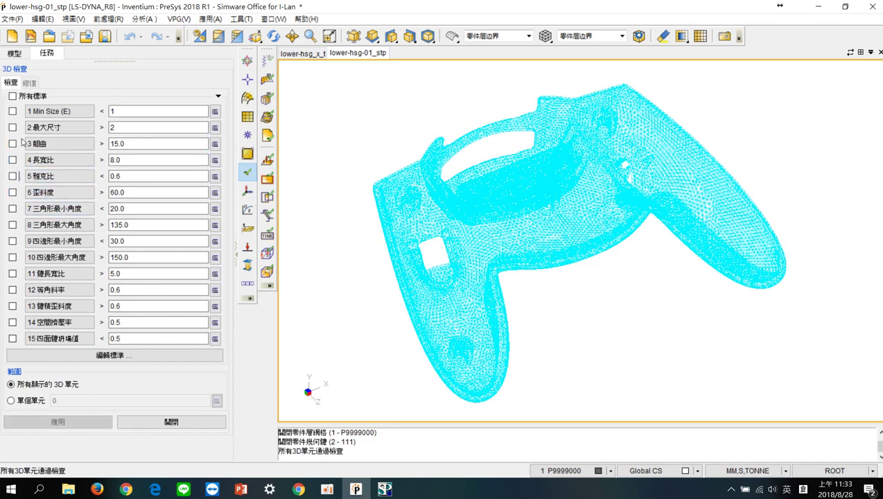
click(13, 127)
click(13, 111)
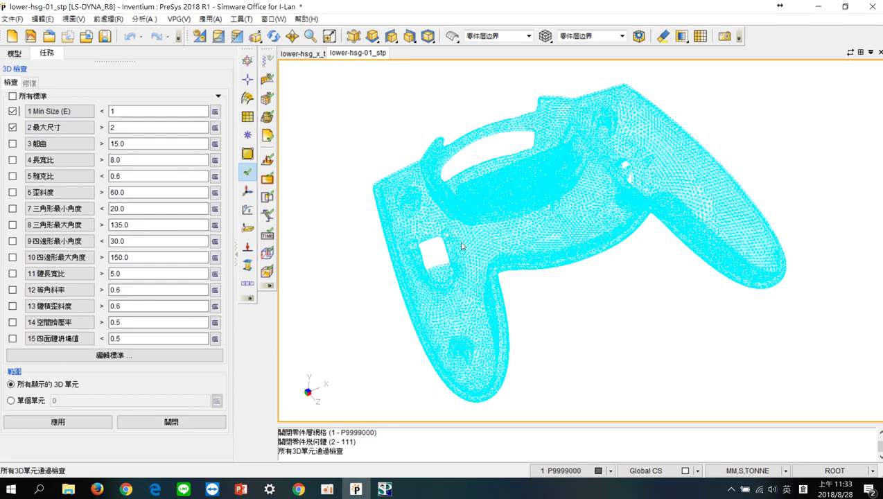
middle_drag(490, 248, 494, 152)
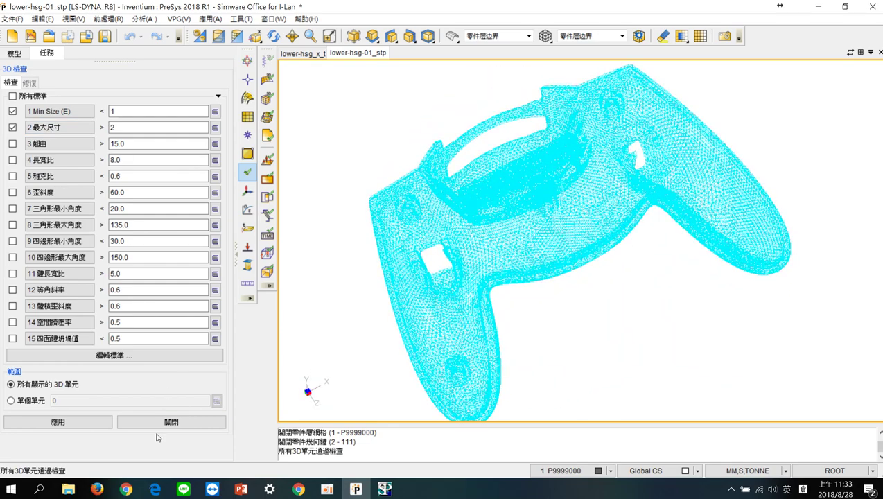
click(159, 423)
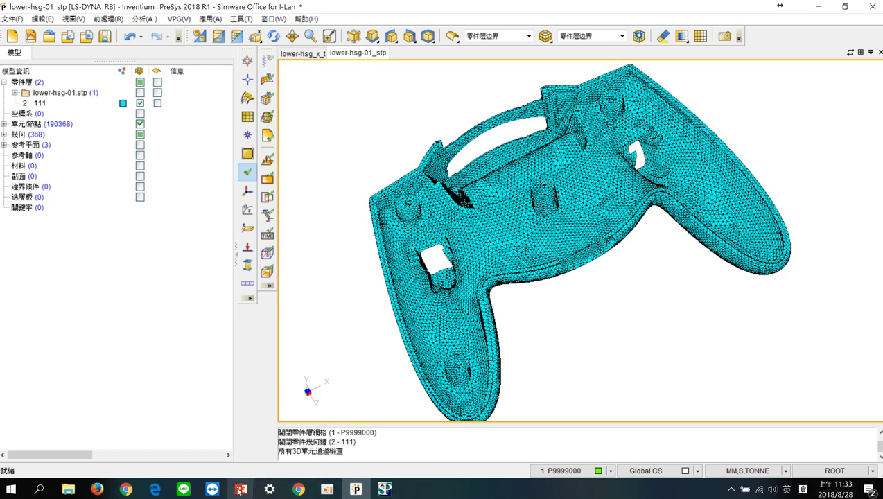
mouse_move(240, 488)
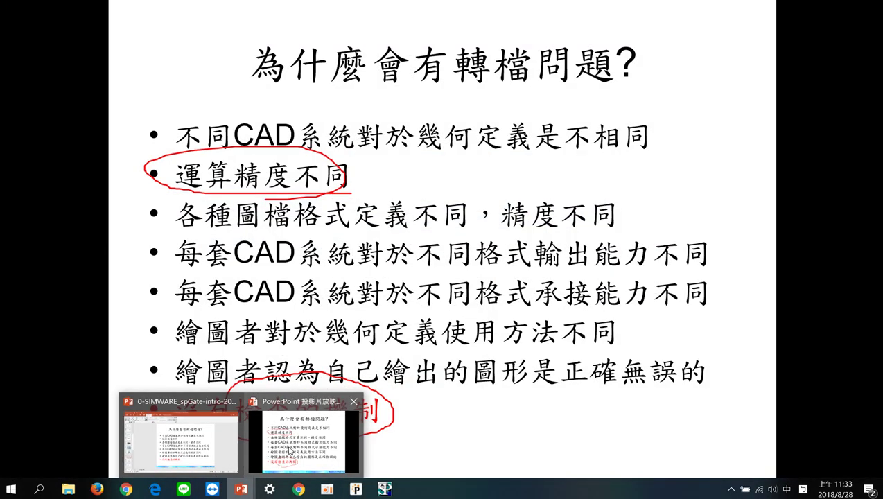
Advance the slideshow through 常見的盲點 and 簡單例子 to spGate如何解決?, circling small faces in red ink
click(290, 451)
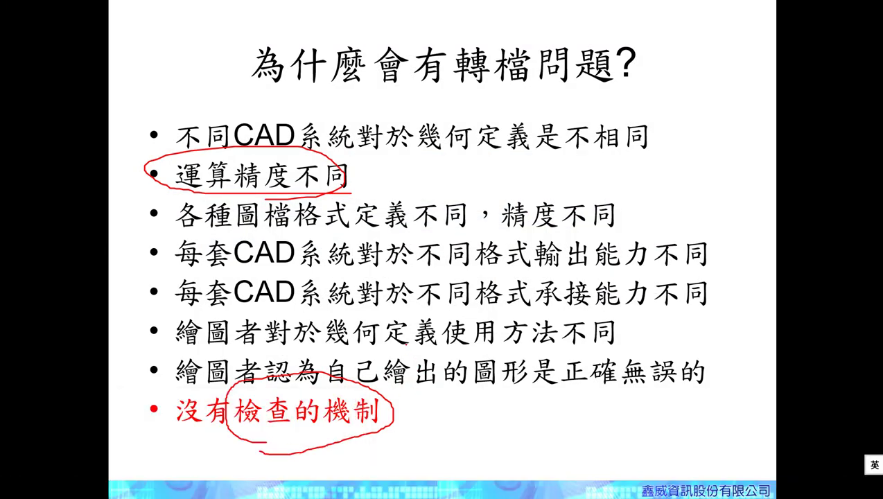
key(Right)
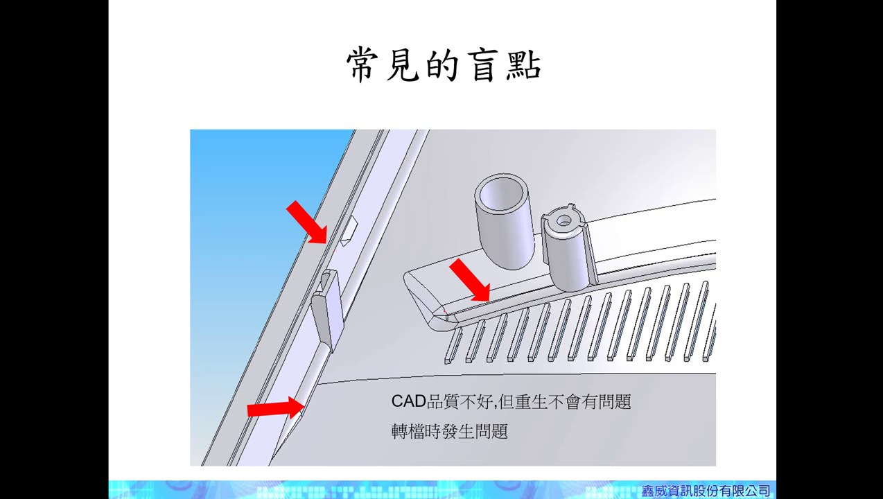
mouse_move(444, 312)
mouse_down()
mouse_move(463, 326)
mouse_move(431, 329)
mouse_up()
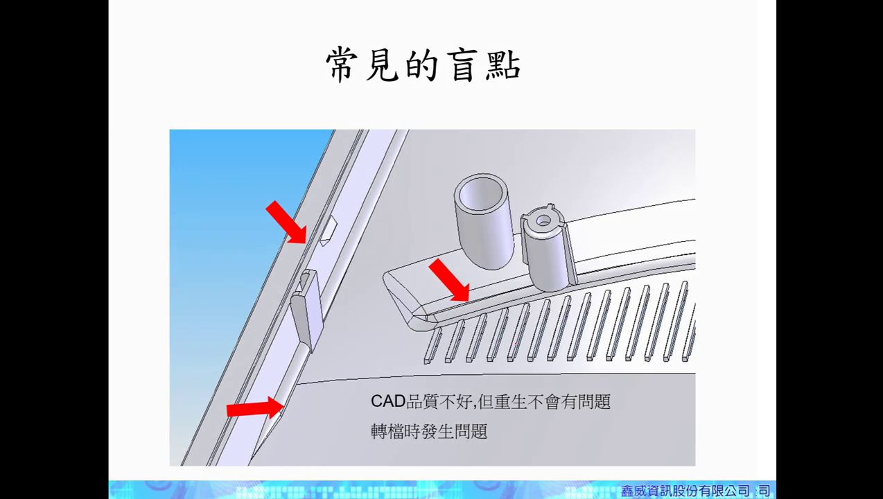
key(Right)
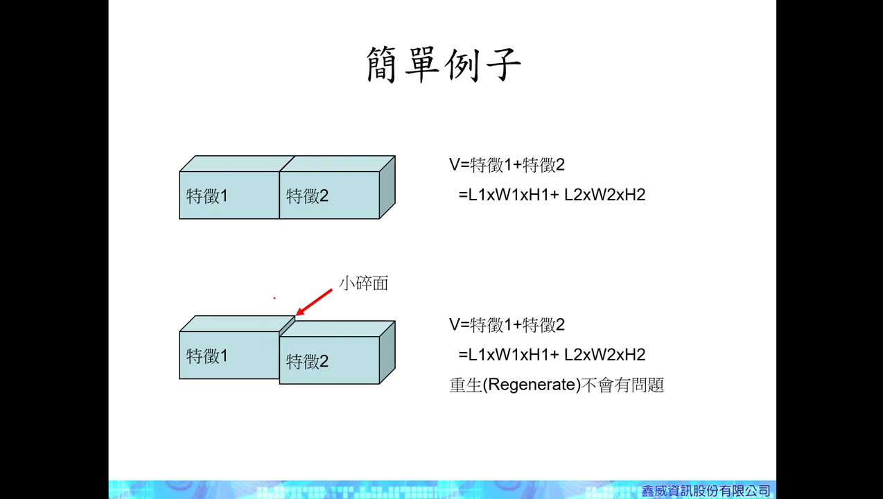
drag(299, 297, 290, 299)
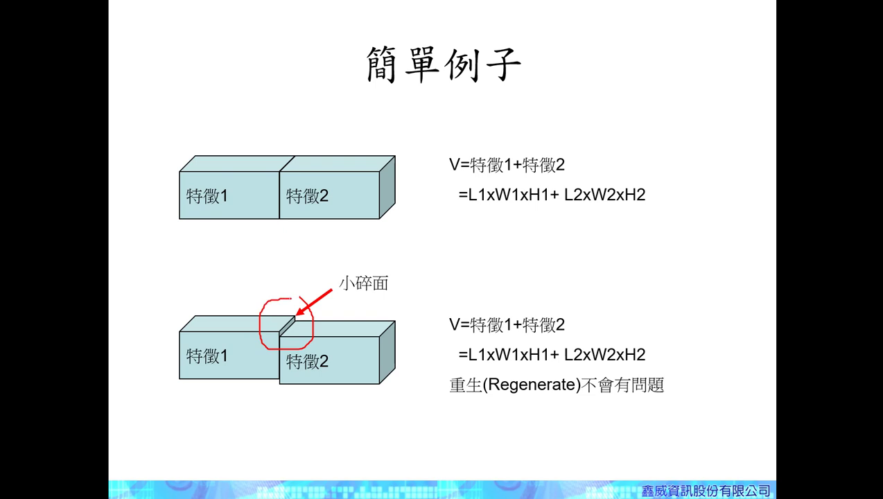
key(Right)
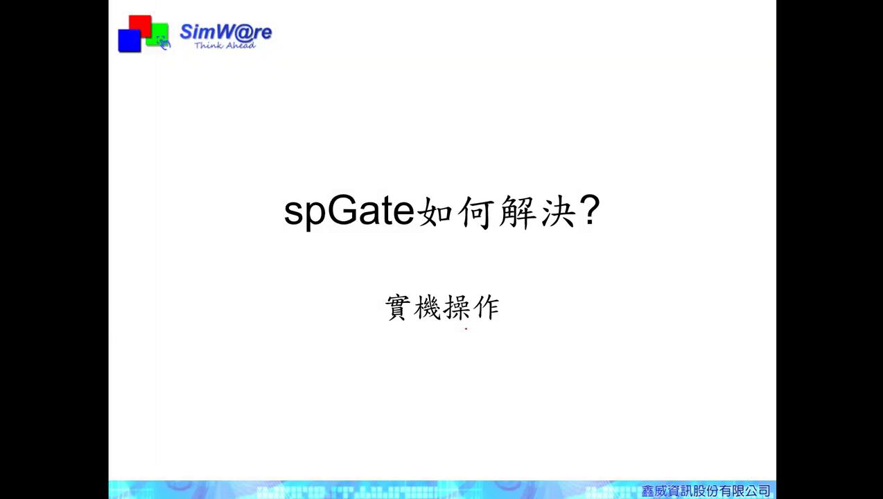
Revisit the 簡單例子 and 解決CAD昇級的問題 slides, then end the slideshow, discarding the ink annotations
key(Left)
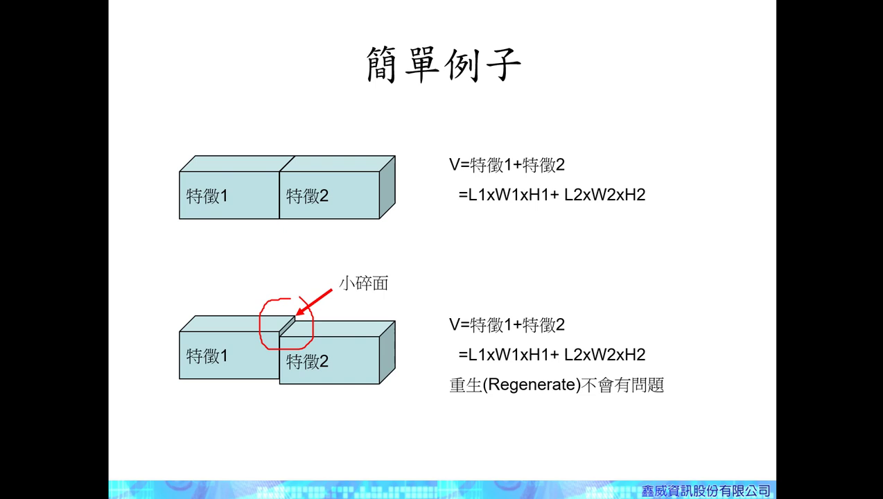
click(373, 396)
key(Escape)
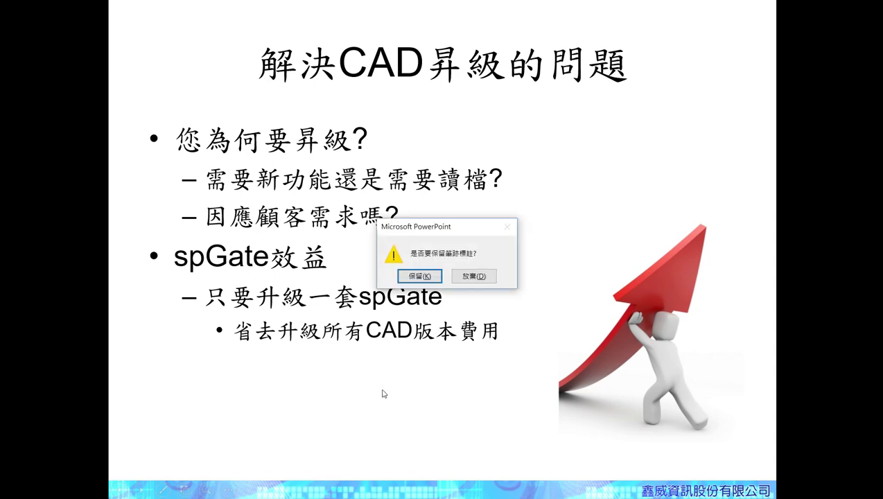
click(471, 285)
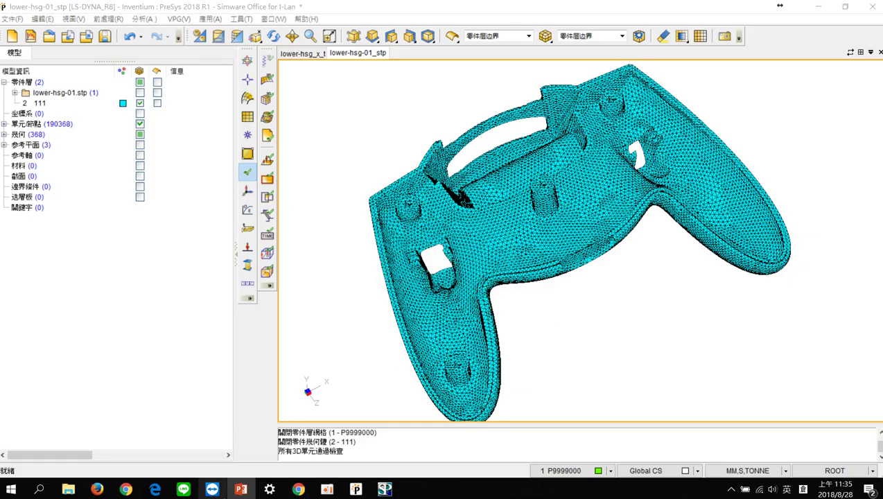
Add a period so slide 1 reads 'SIMWARE Inc.', then present that slide full screen
click(241, 489)
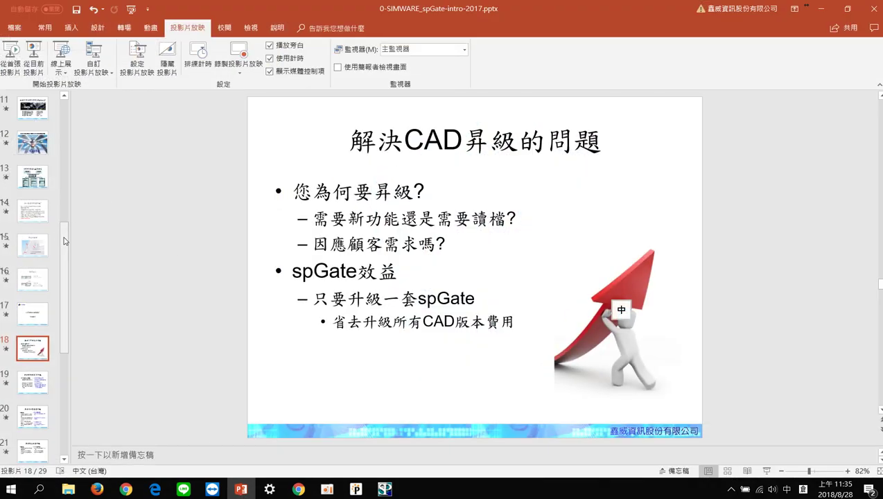
drag(61, 232, 54, 115)
click(33, 116)
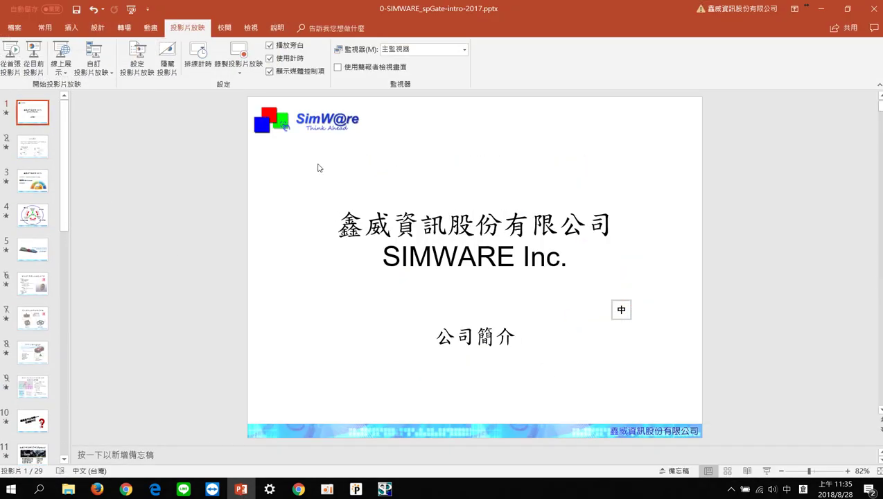
click(563, 262)
text(.)
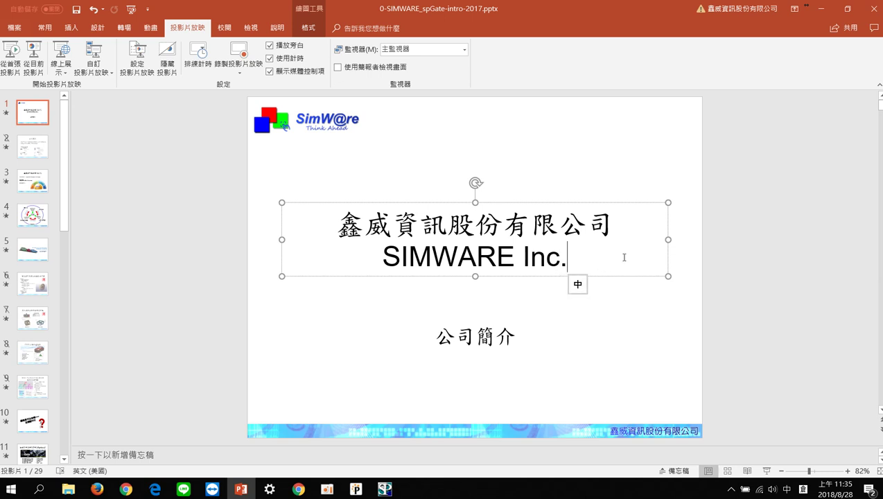
click(767, 474)
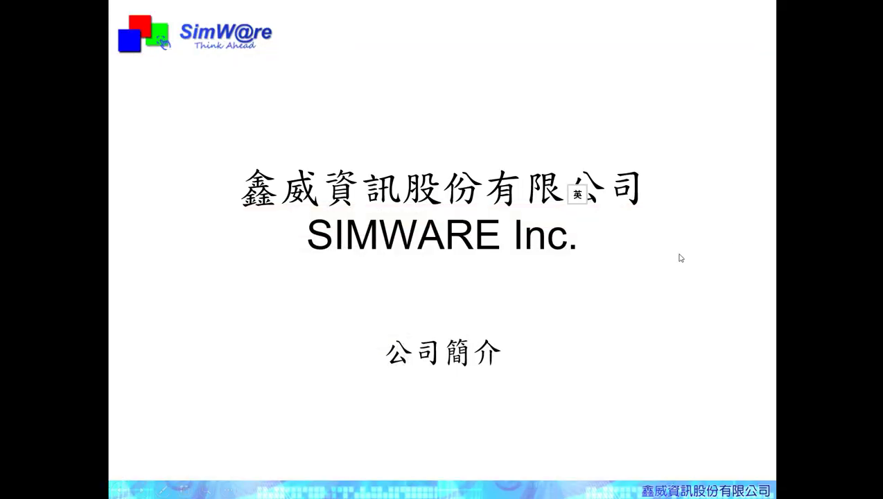